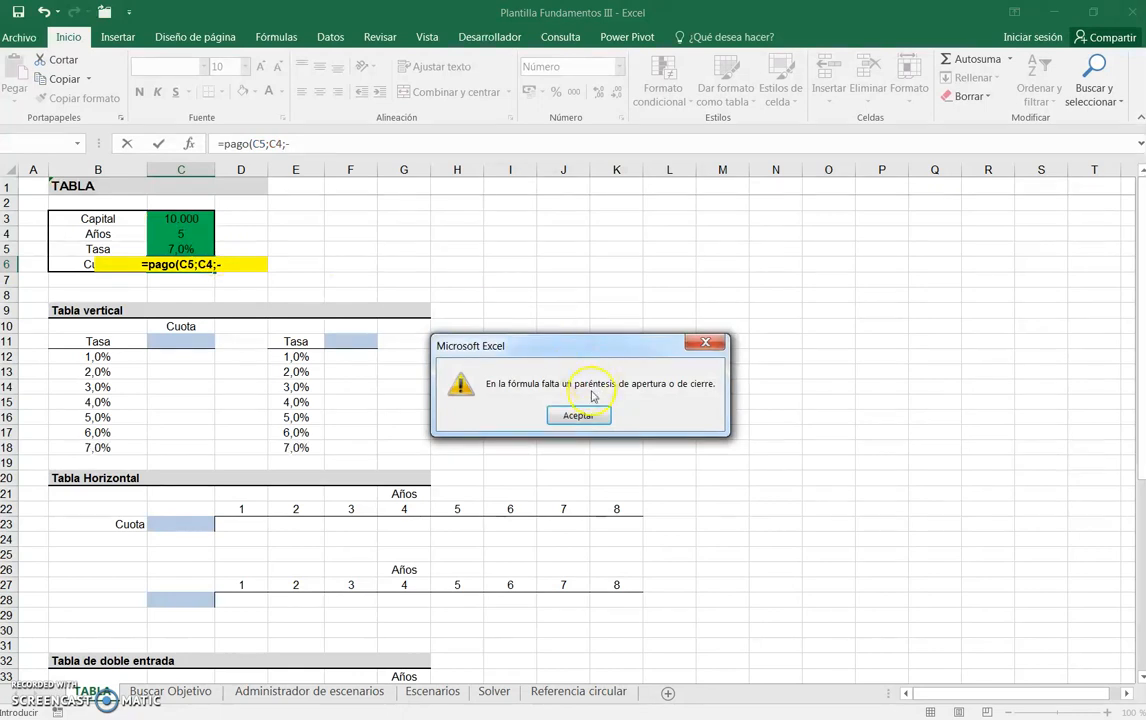
Complete the Cuota payment formula in C6 as =pago(C5;C4;-C3)
{"action": "left_click", "coordinate": [305, 146]}
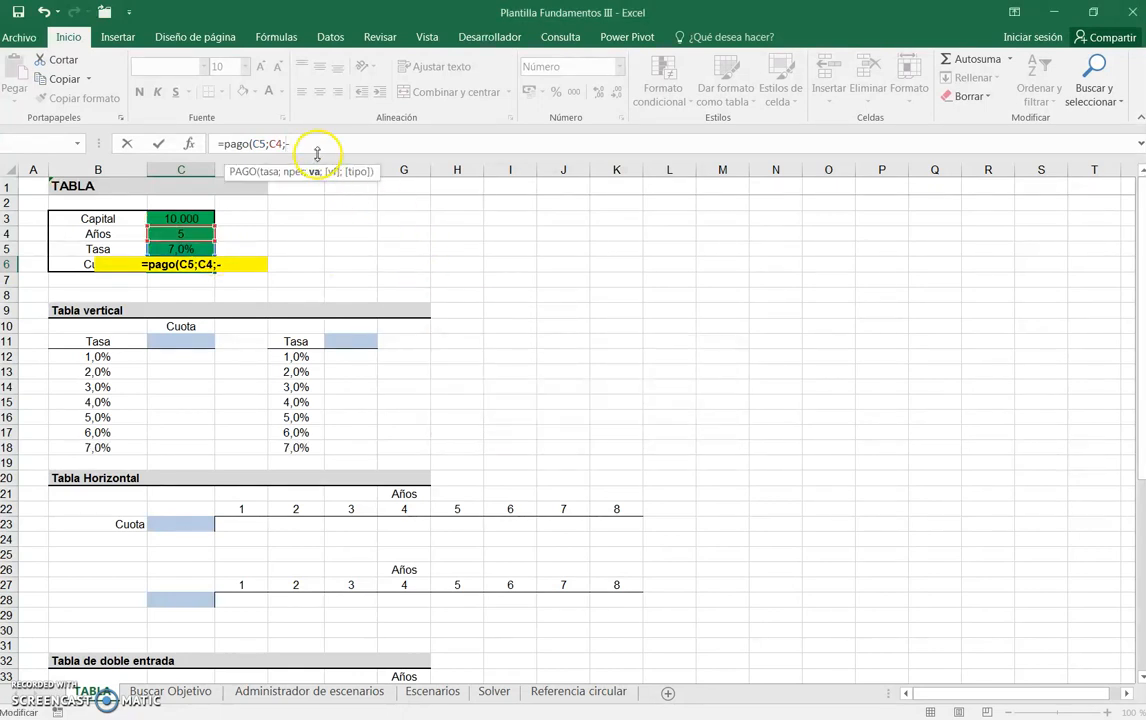
{"action": "left_click", "coordinate": [178, 218]}
{"action": "key", "text": "Return"}
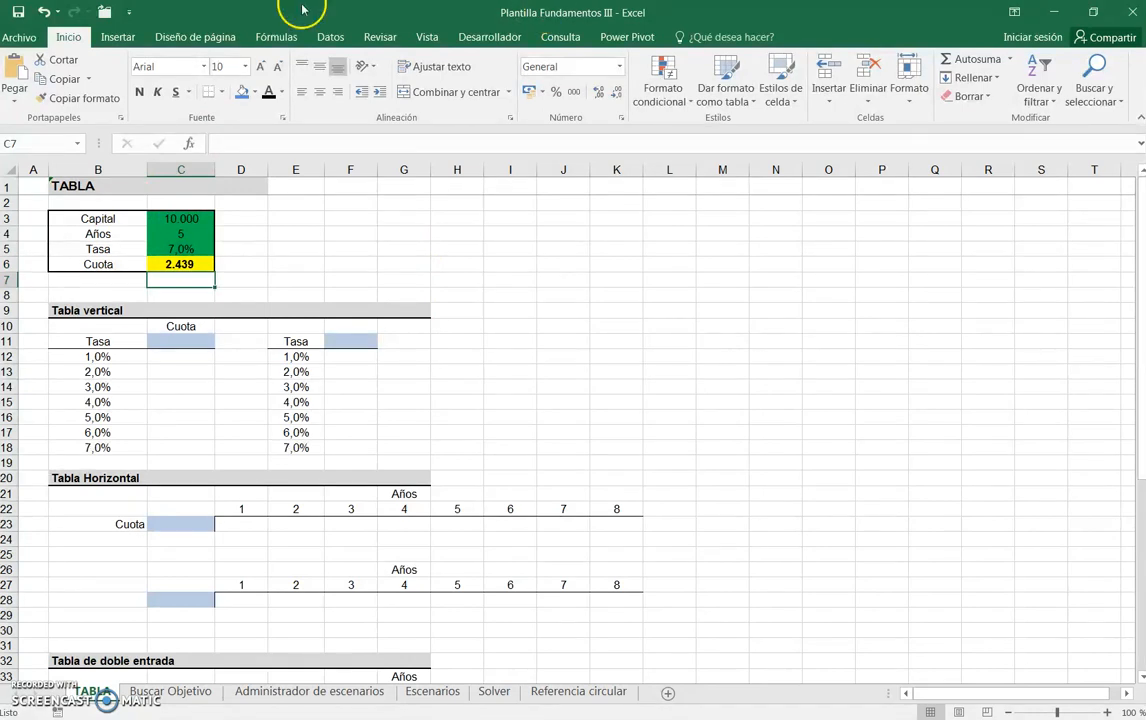
{"action": "left_click", "coordinate": [547, 278]}
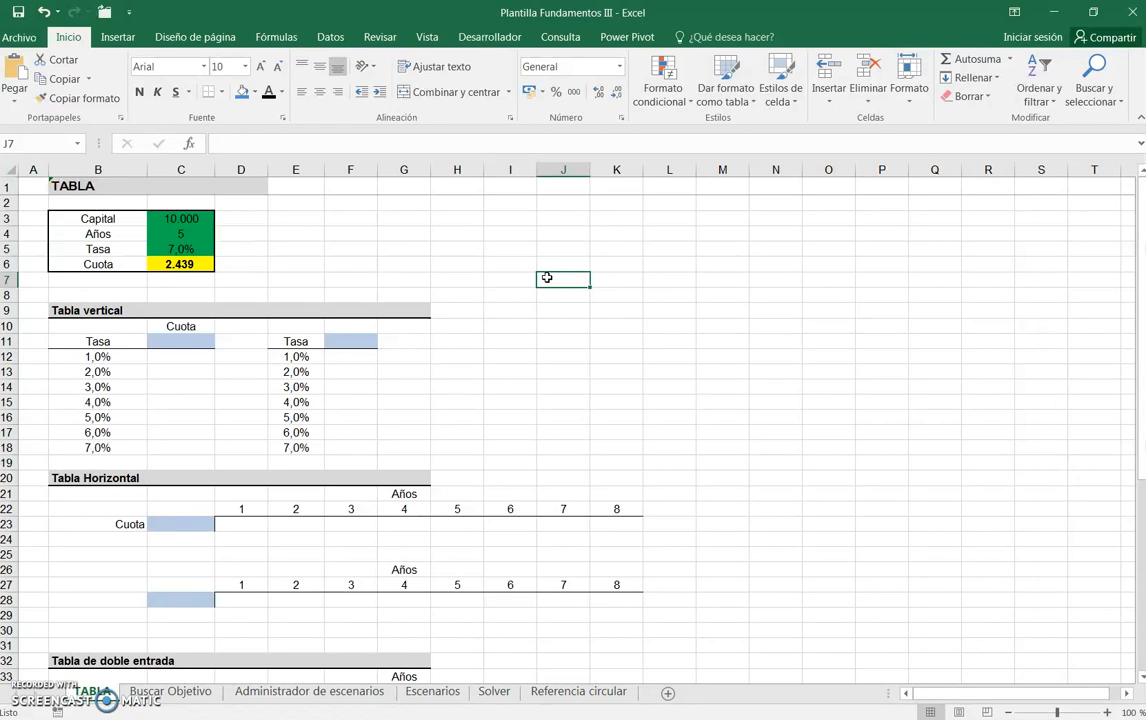
{"action": "scroll", "coordinate": [445, 440], "scroll_direction": "down", "scroll_amount": 2}
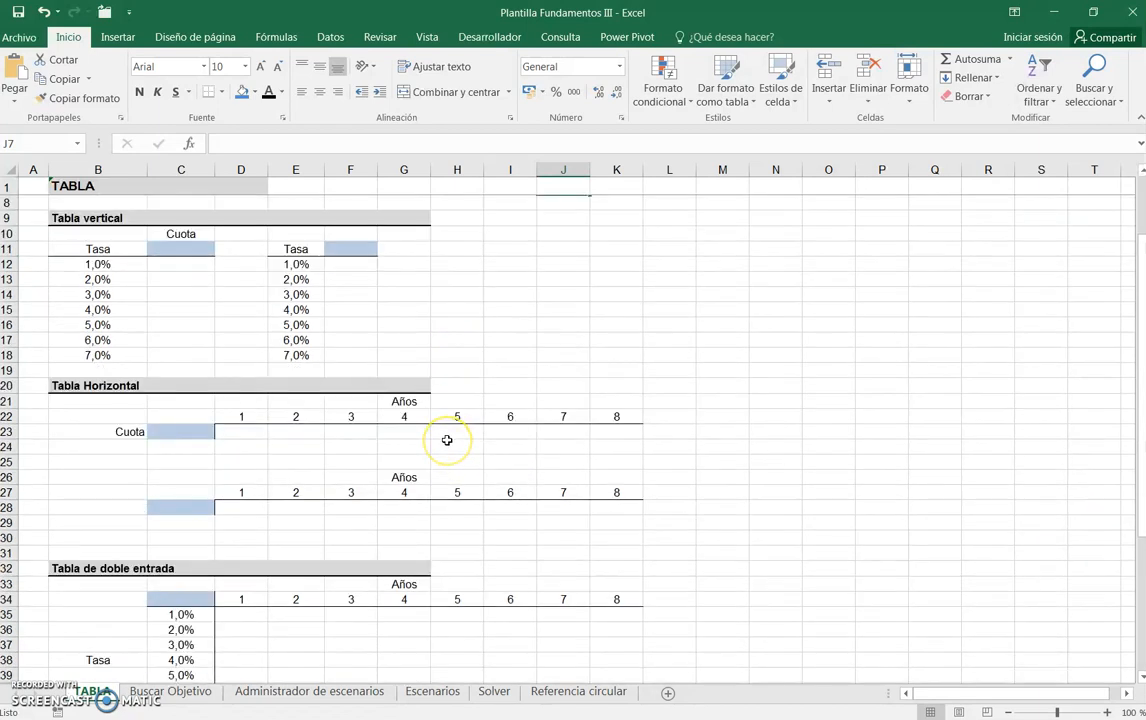
{"action": "scroll", "coordinate": [440, 441], "scroll_direction": "up", "scroll_amount": 2}
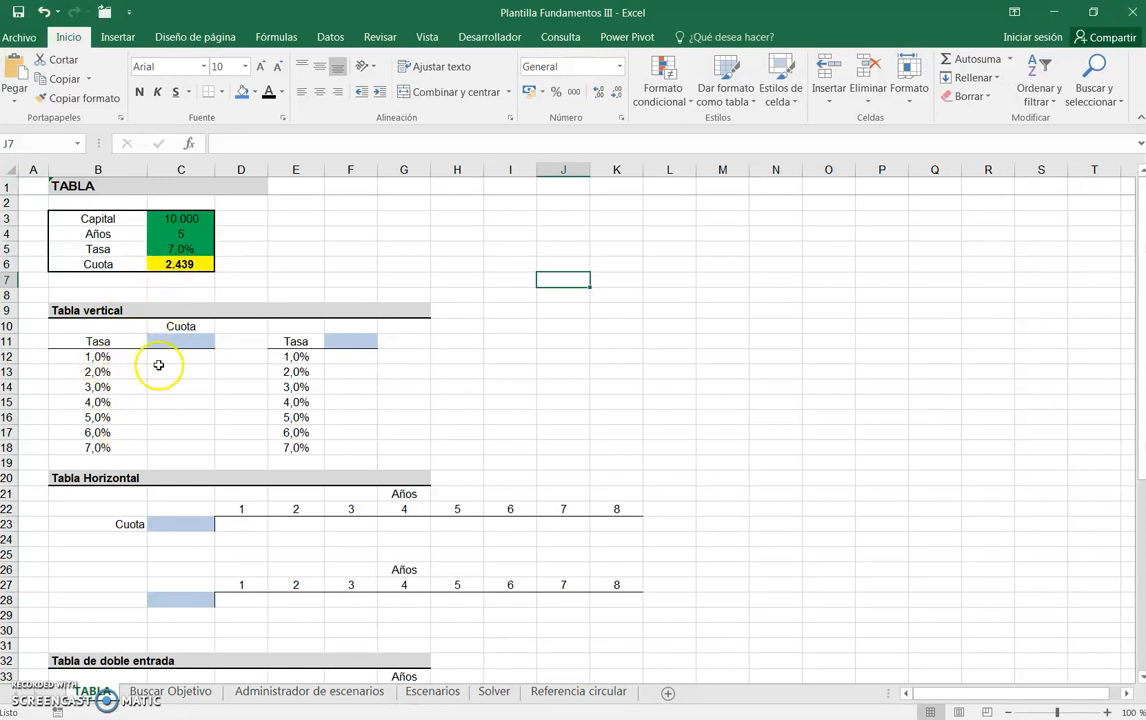
Link C11, the Cuota header cell of the first vertical table, to the payment result with =C6
{"action": "left_click", "coordinate": [99, 341]}
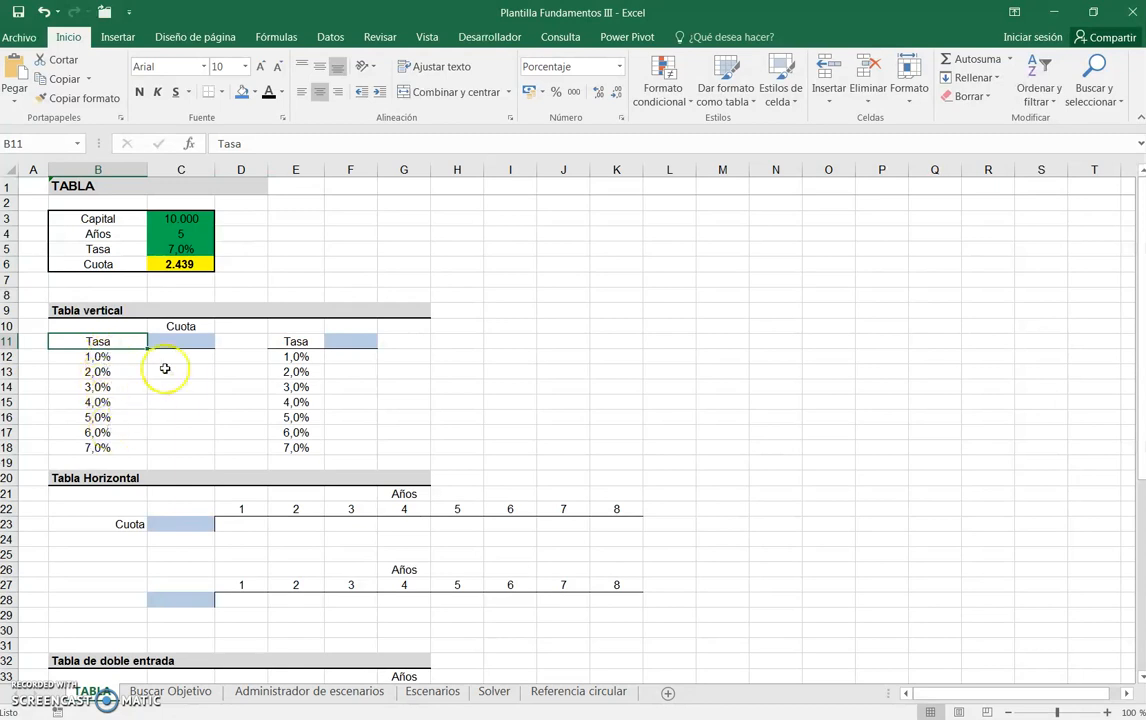
{"action": "left_click", "coordinate": [185, 338]}
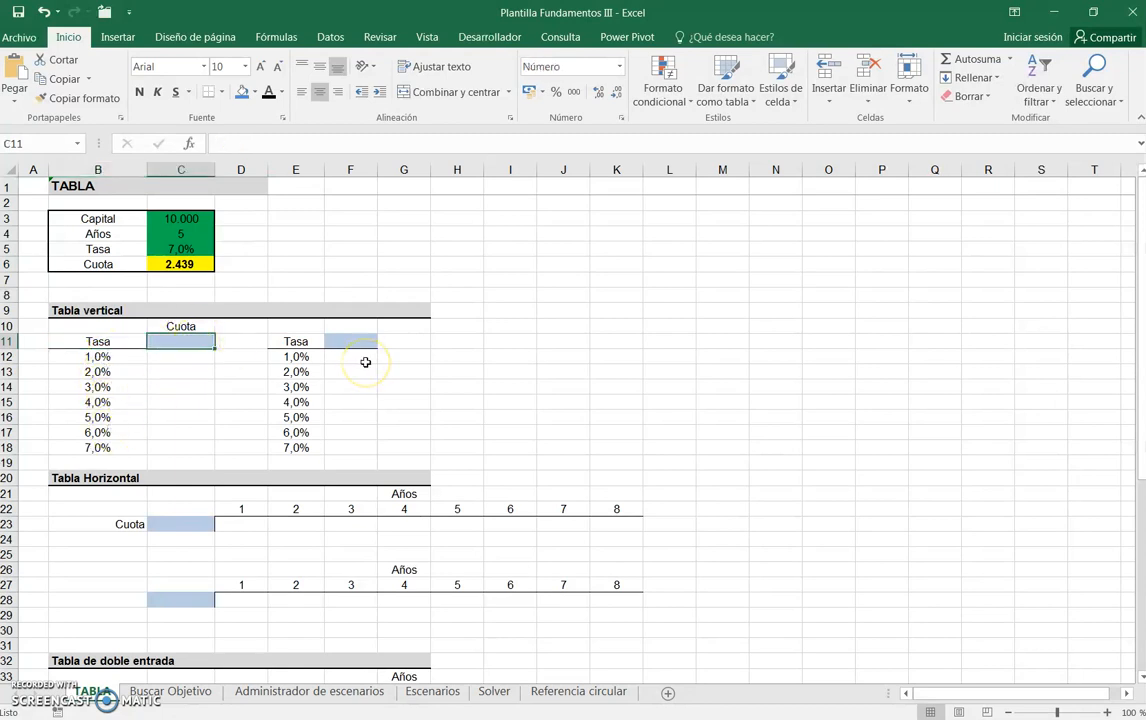
{"action": "type", "text": "="}
{"action": "left_click", "coordinate": [186, 266]}
{"action": "key", "text": "Return"}
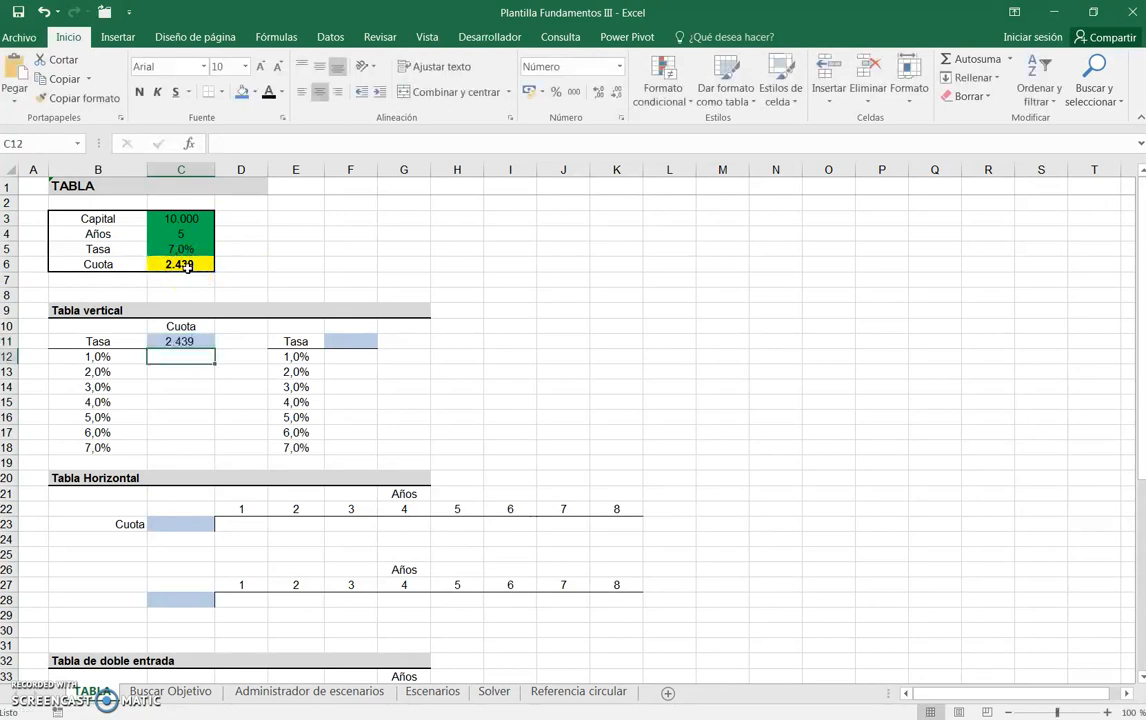
Create a What-If data table over B11:C18 with C5 as the column input cell
{"action": "left_click", "coordinate": [120, 341]}
{"action": "left_click_drag", "start_coordinate": [153, 351], "coordinate": [183, 445]}
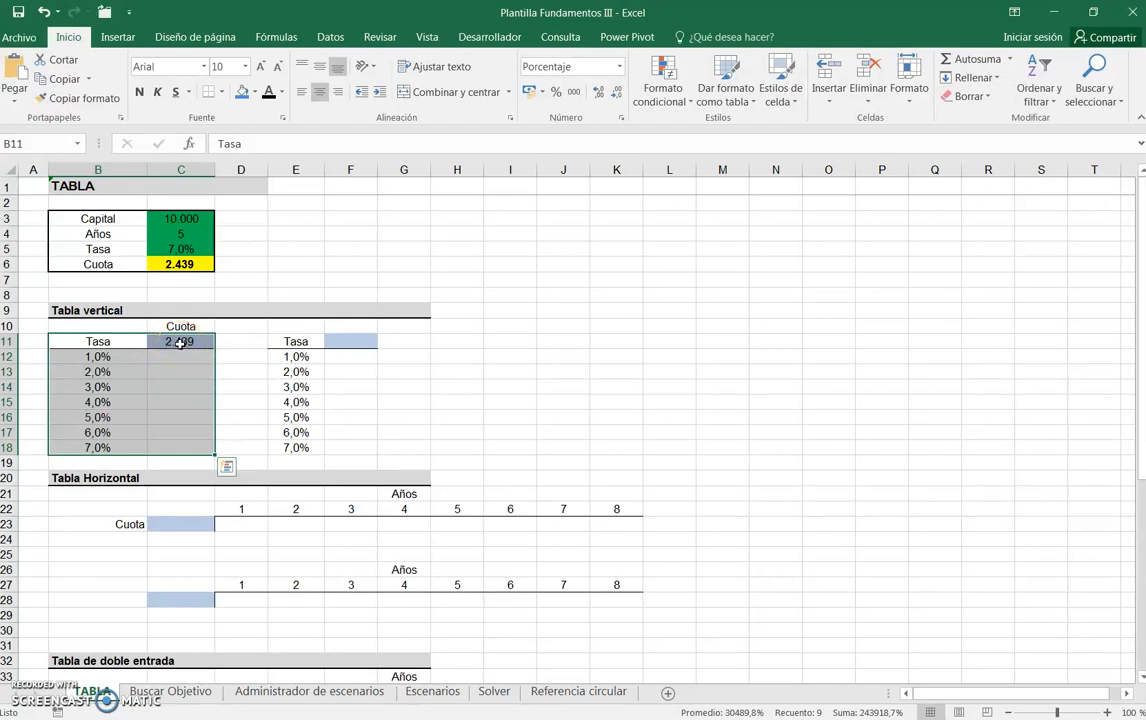
{"action": "left_click", "coordinate": [333, 40]}
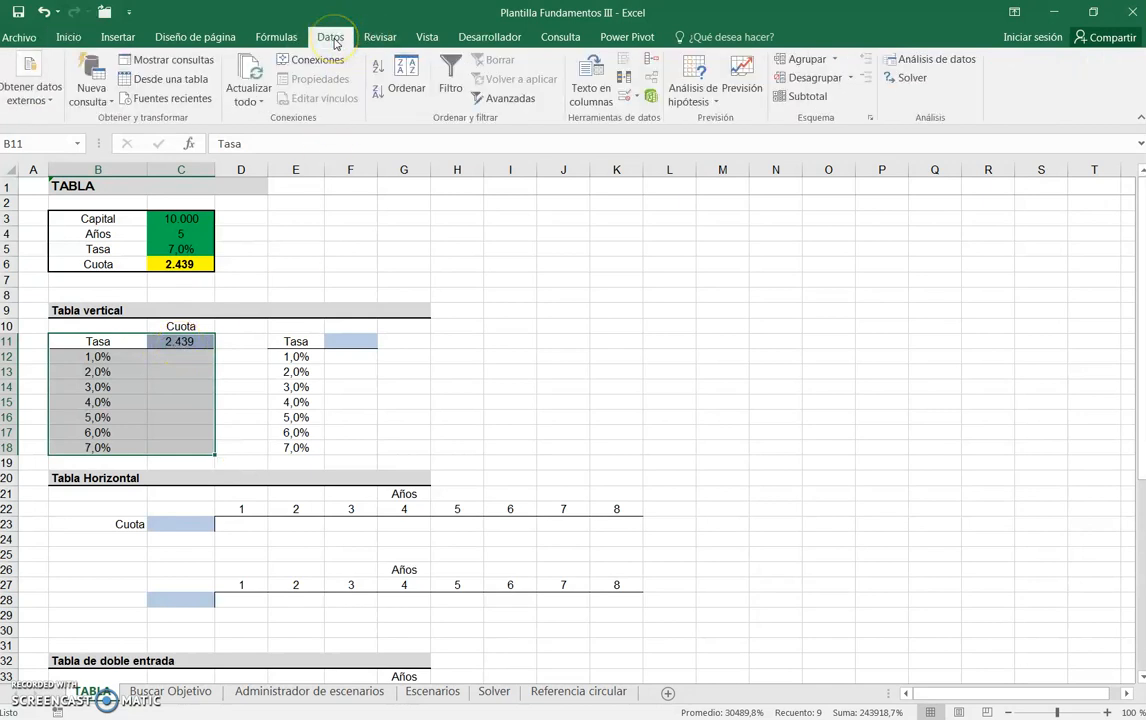
{"action": "left_click", "coordinate": [717, 106]}
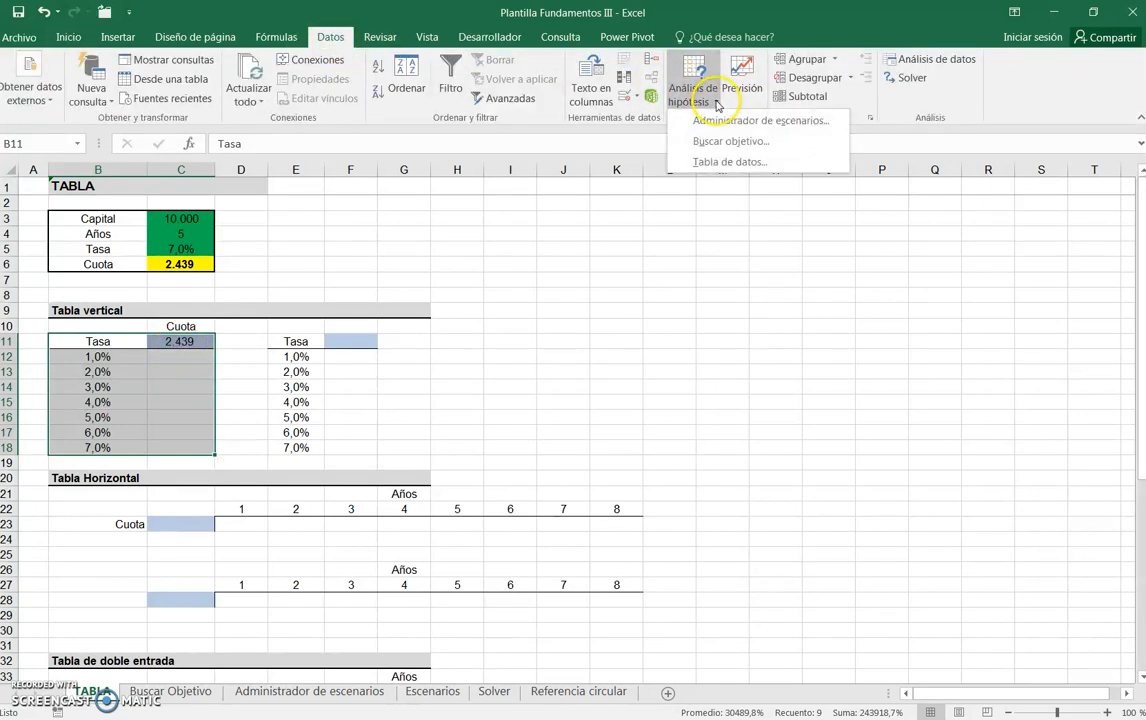
{"action": "left_click", "coordinate": [724, 161]}
{"action": "left_click_drag", "start_coordinate": [586, 376], "coordinate": [587, 265]}
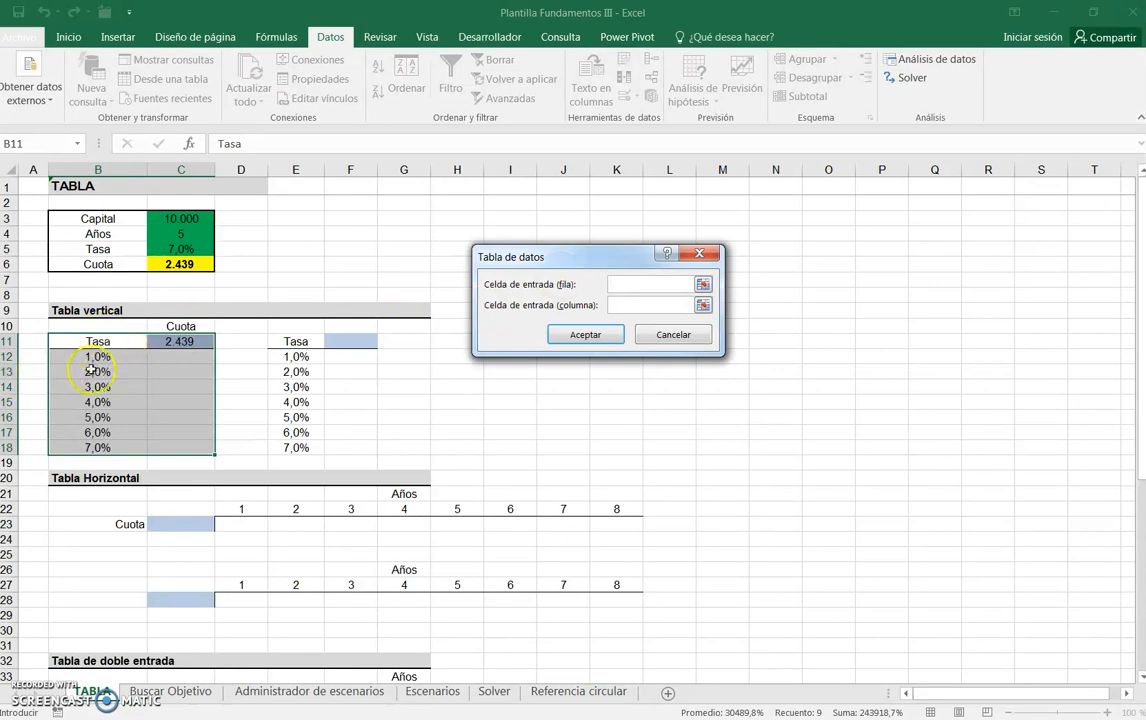
{"action": "left_click", "coordinate": [177, 249]}
{"action": "left_click", "coordinate": [583, 333]}
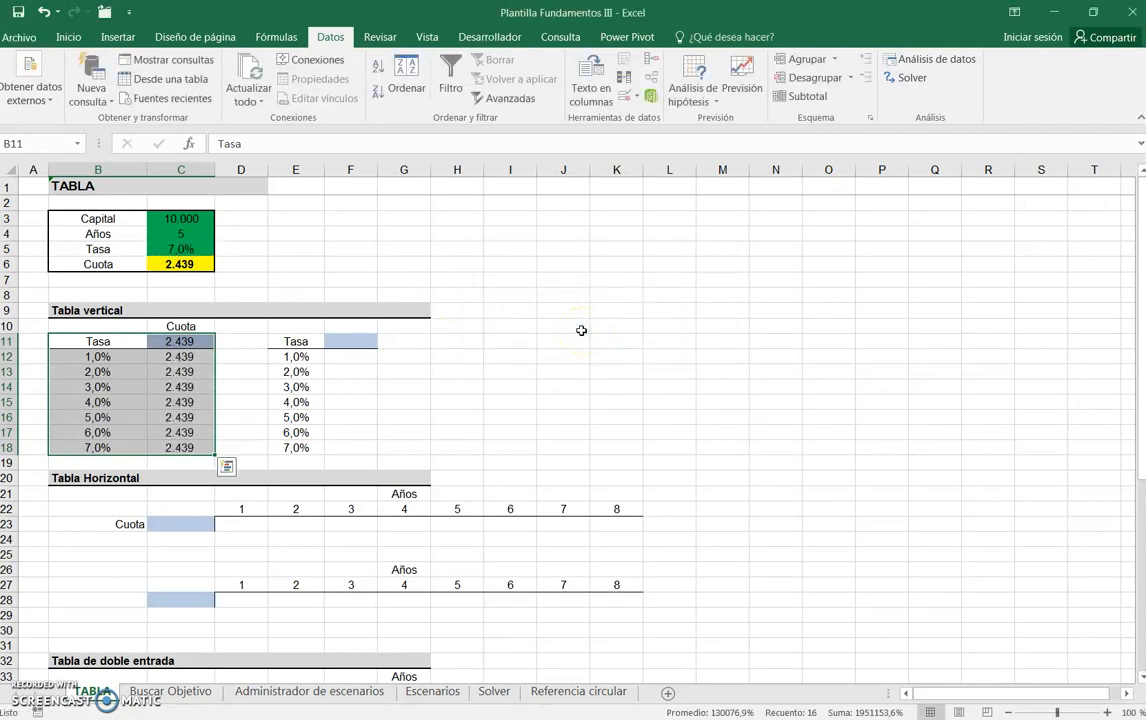
{"action": "left_click", "coordinate": [545, 360]}
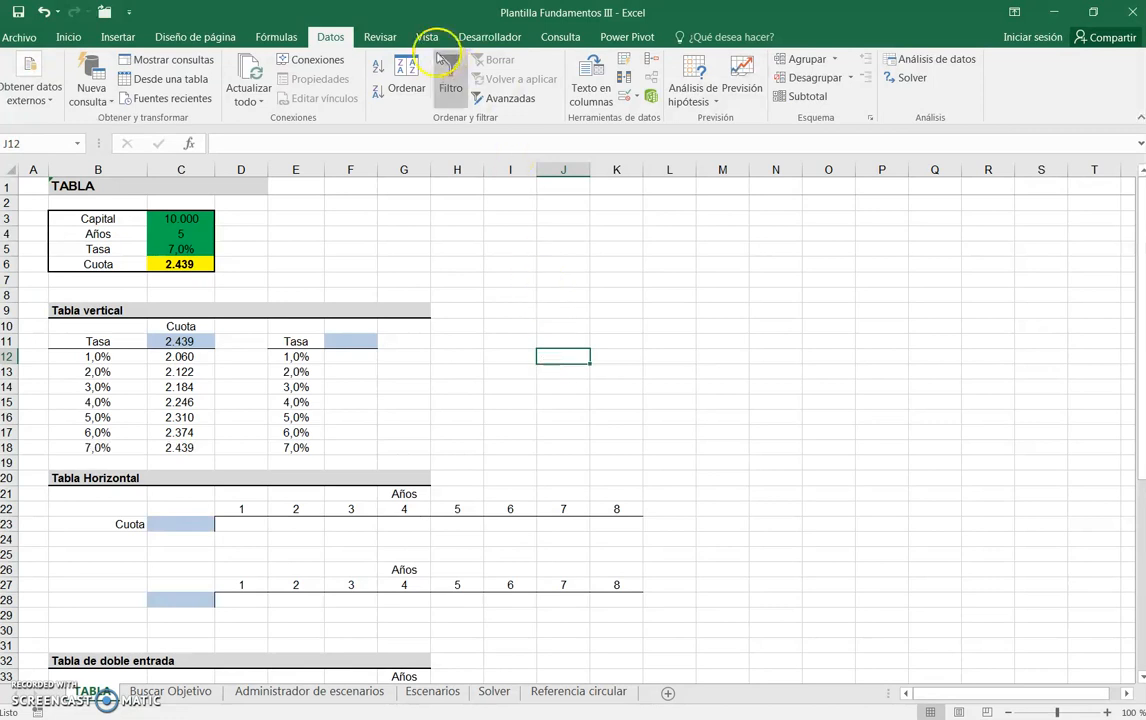
Set the workbook's calculation option to Automático so that data tables are included in recalculation
{"action": "left_click", "coordinate": [287, 37]}
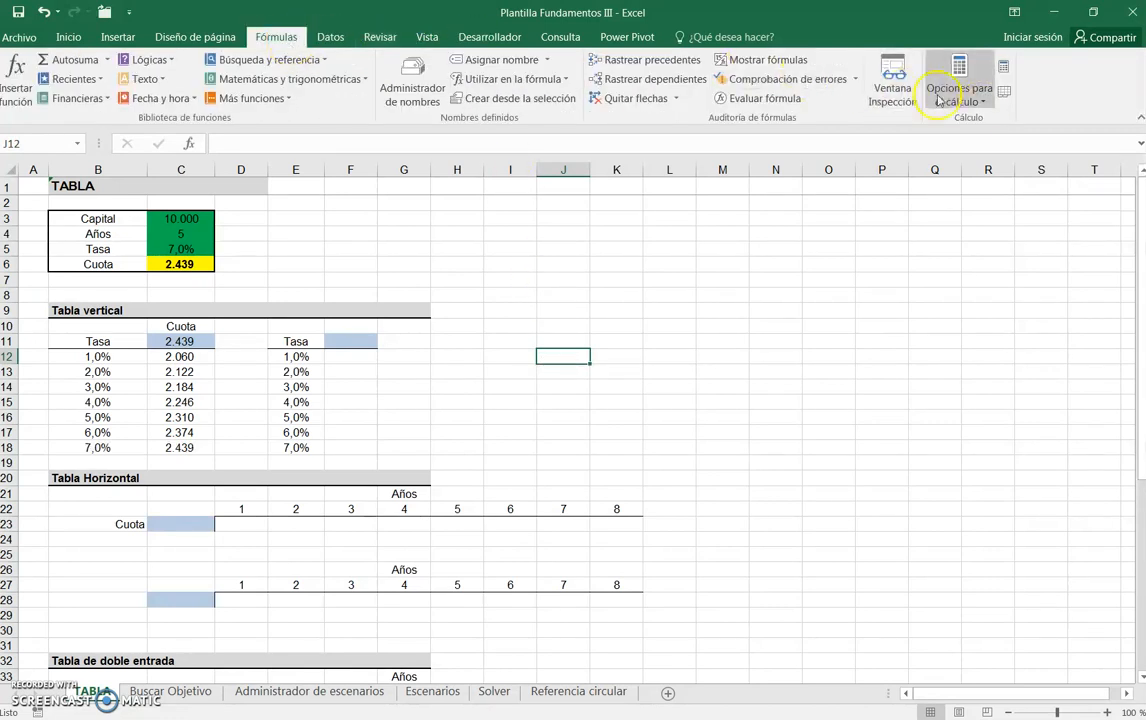
{"action": "left_click", "coordinate": [980, 100]}
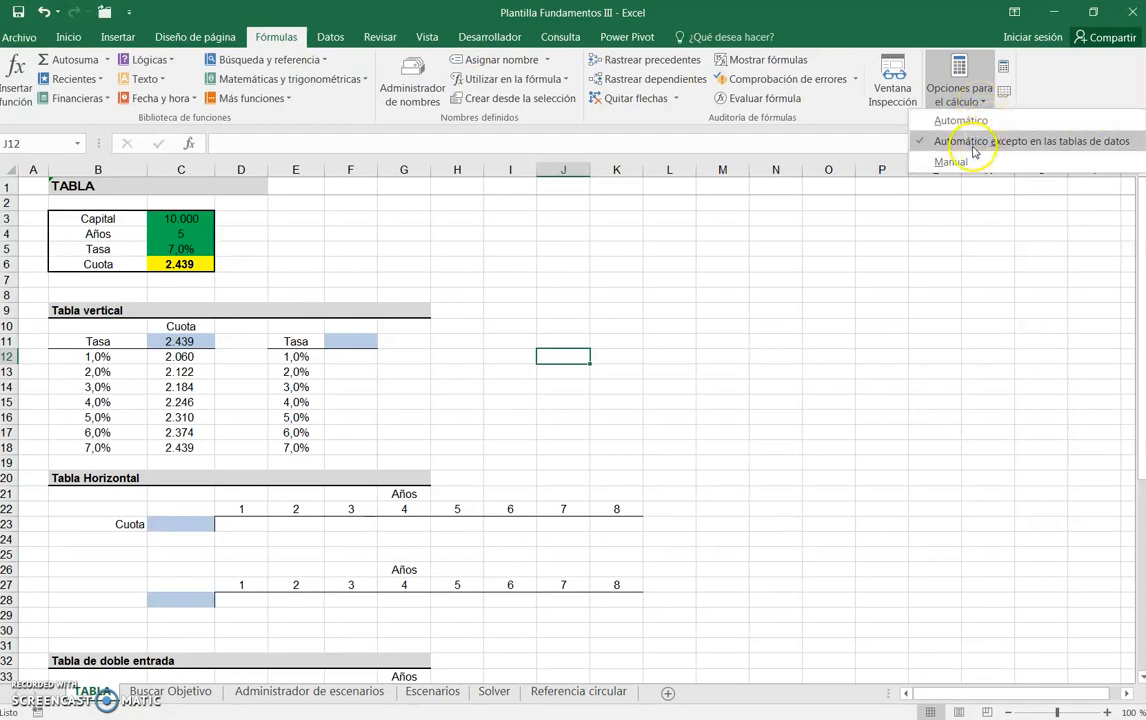
{"action": "left_click", "coordinate": [957, 122]}
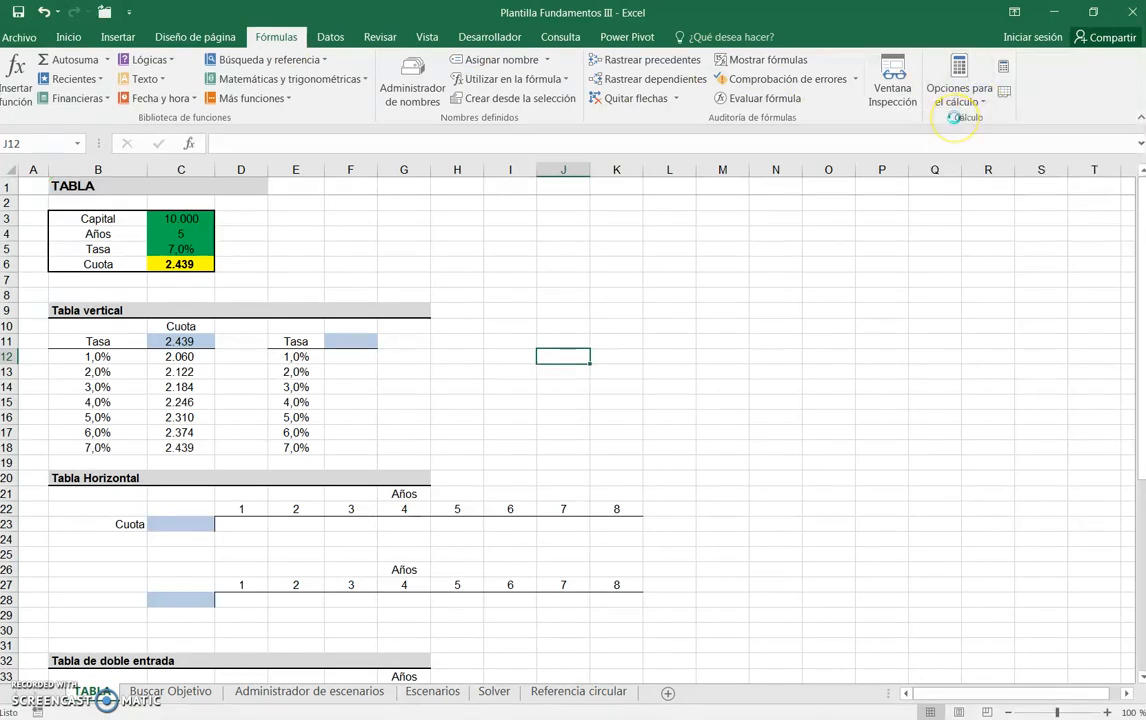
{"action": "left_click", "coordinate": [622, 327]}
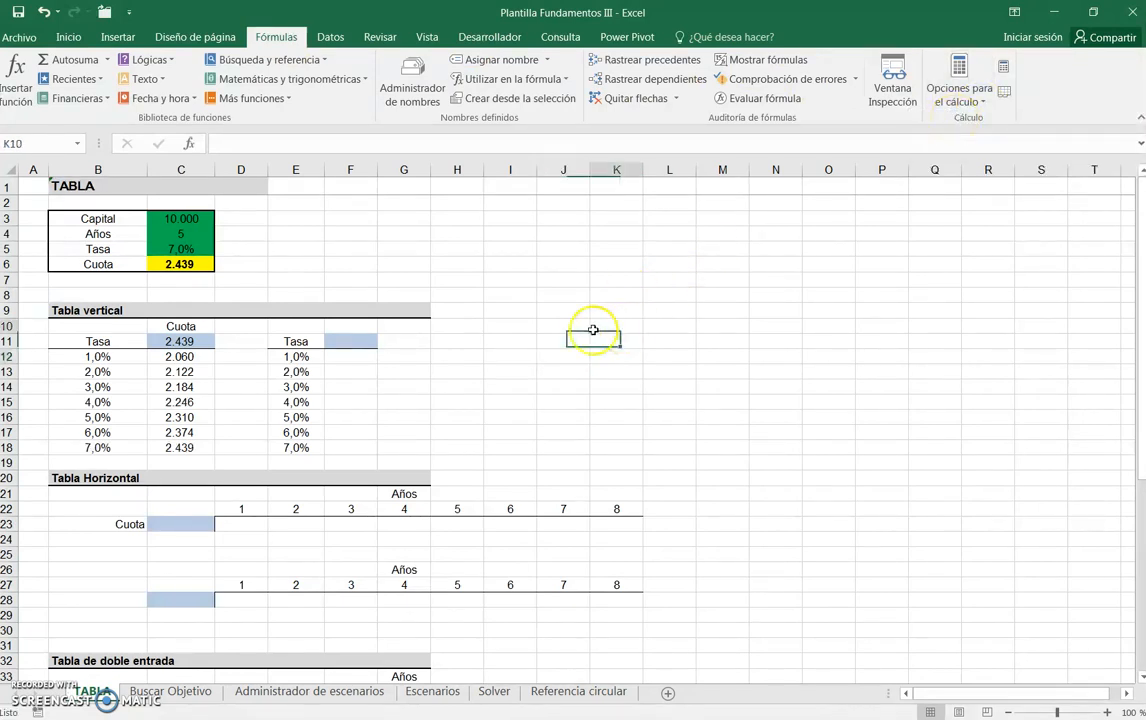
Clear the Cuota results in C12:C18 and rebuild the data table over B11:C18 with column input cell C5
{"action": "left_click_drag", "start_coordinate": [180, 357], "coordinate": [179, 450]}
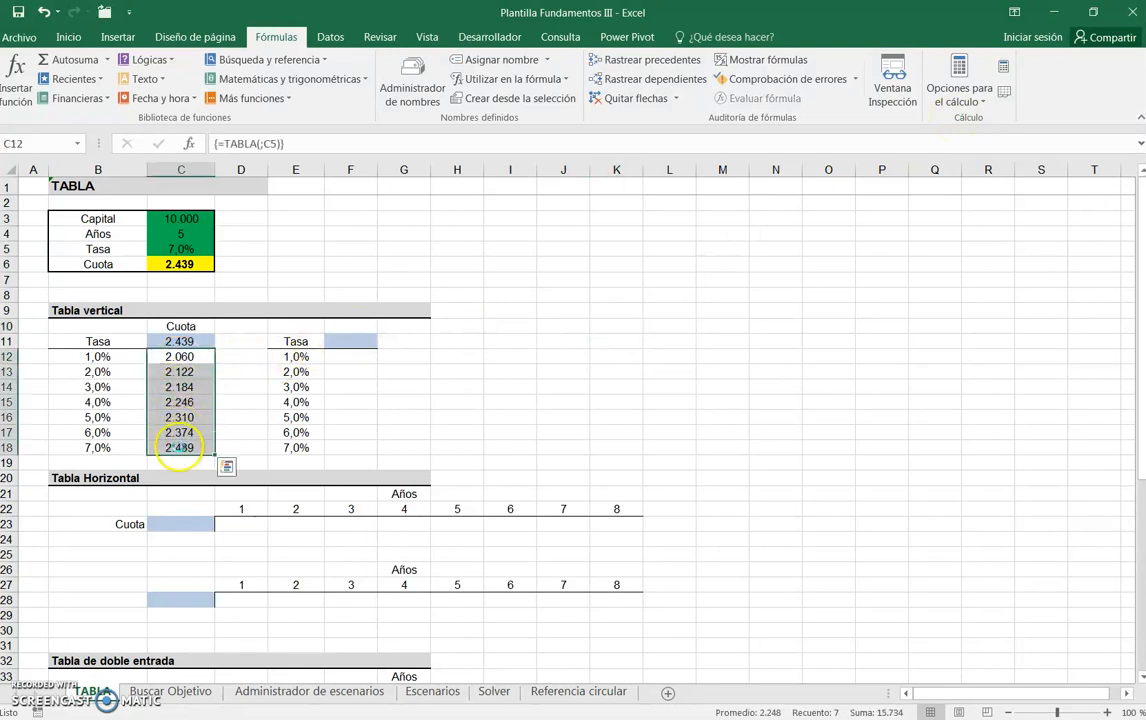
{"action": "key", "text": "Delete"}
{"action": "left_click_drag", "start_coordinate": [102, 341], "coordinate": [205, 447]}
{"action": "left_click", "coordinate": [331, 37]}
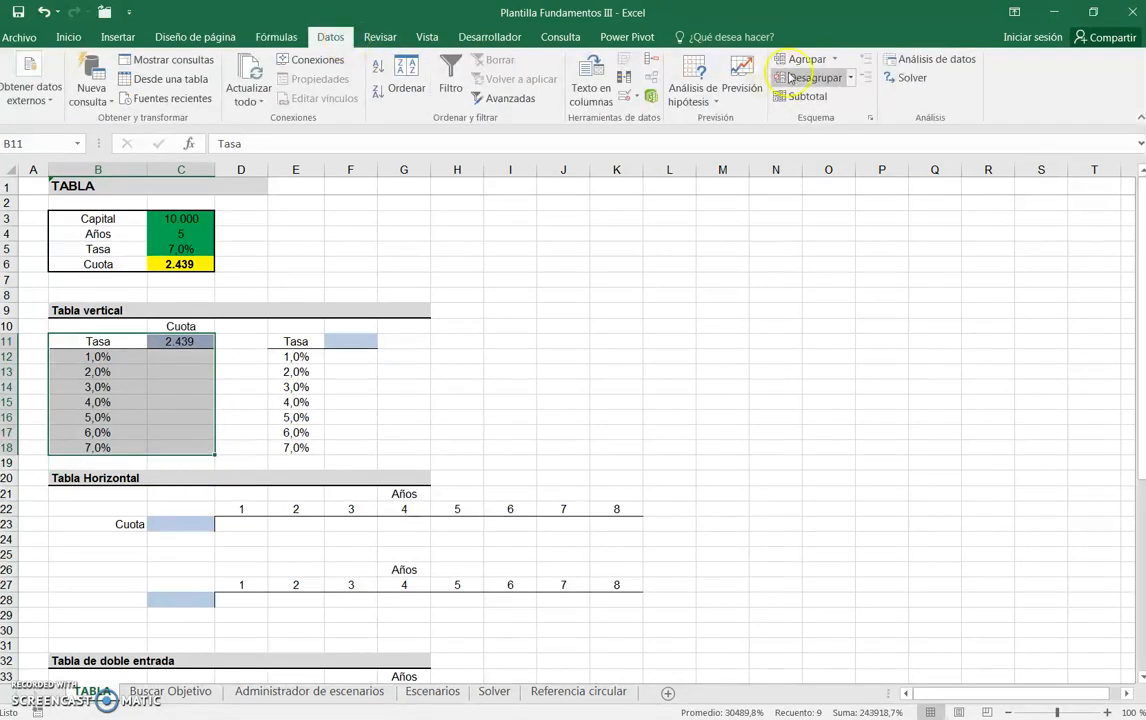
{"action": "left_click", "coordinate": [718, 106]}
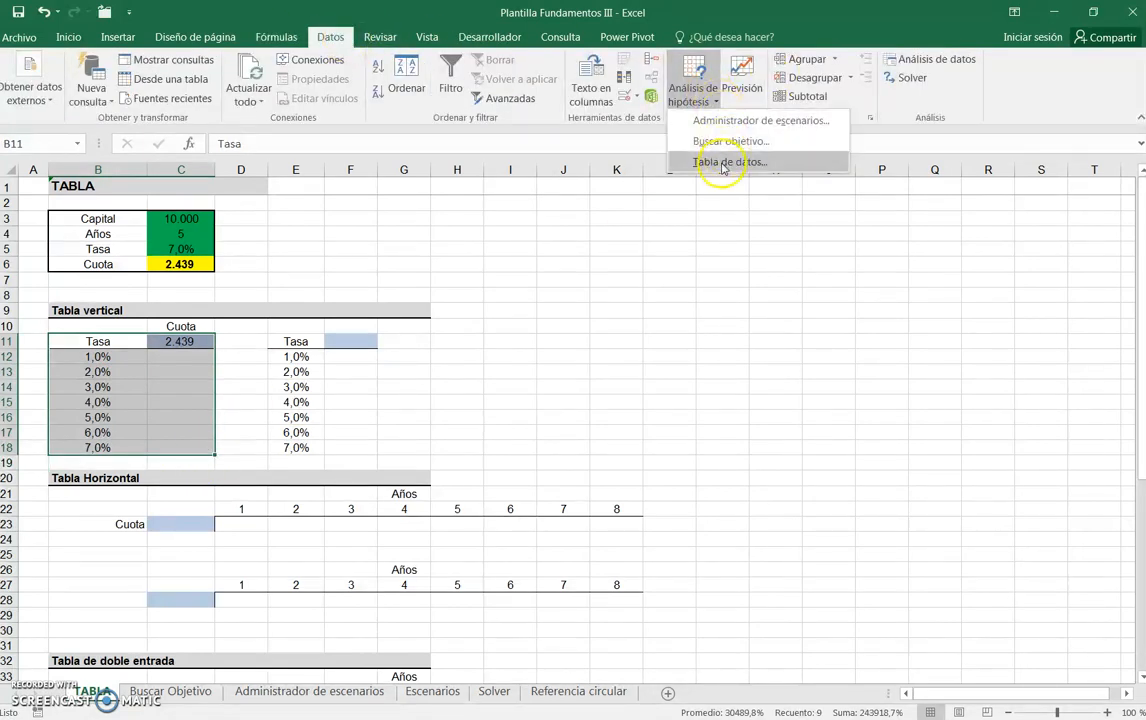
{"action": "left_click", "coordinate": [722, 160]}
{"action": "left_click", "coordinate": [650, 308]}
{"action": "left_click", "coordinate": [182, 249]}
{"action": "key", "text": "Return"}
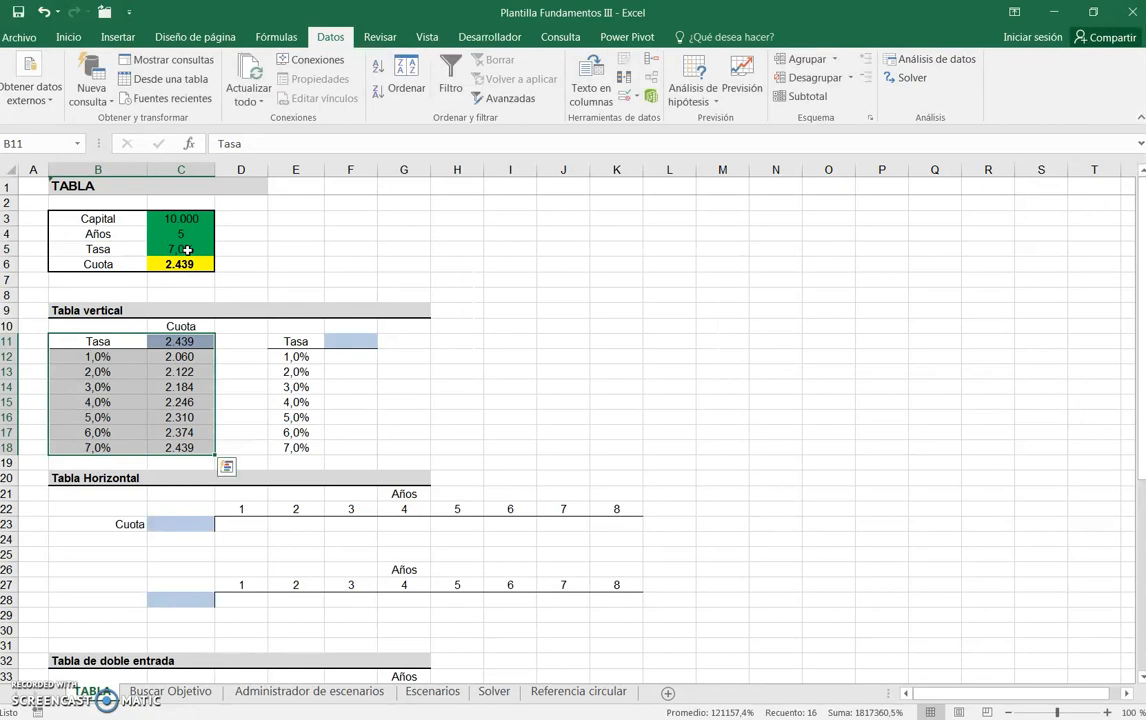
{"action": "left_click", "coordinate": [235, 345]}
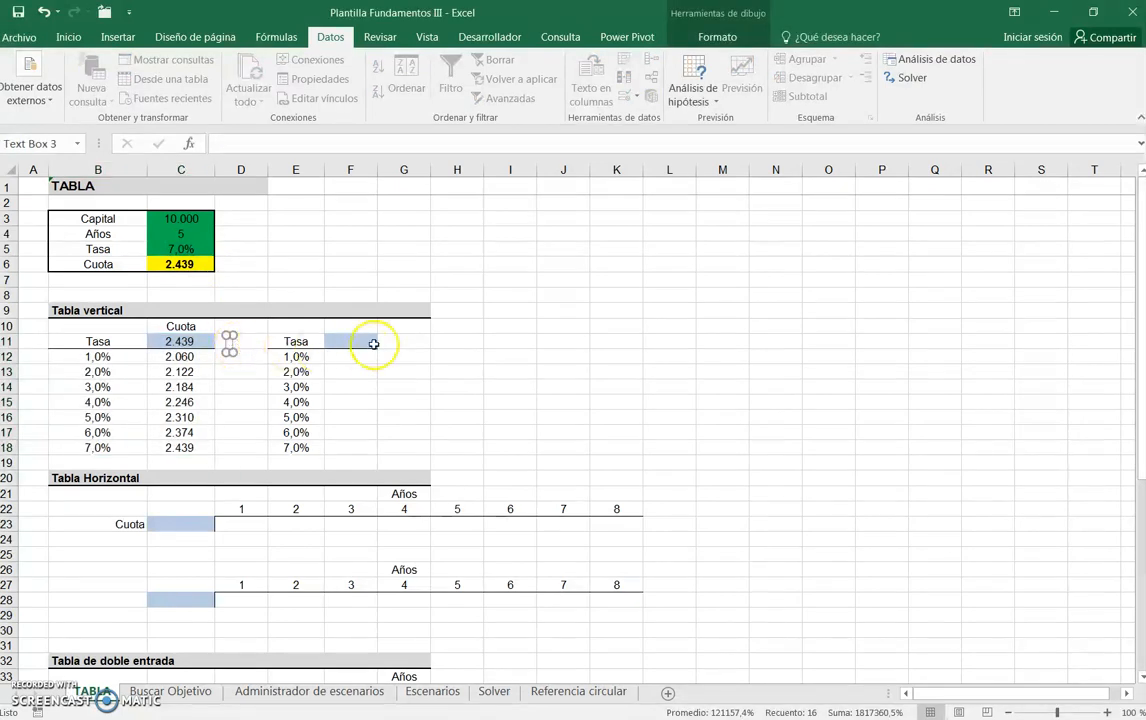
{"action": "key", "text": "Escape"}
{"action": "left_click", "coordinate": [243, 385]}
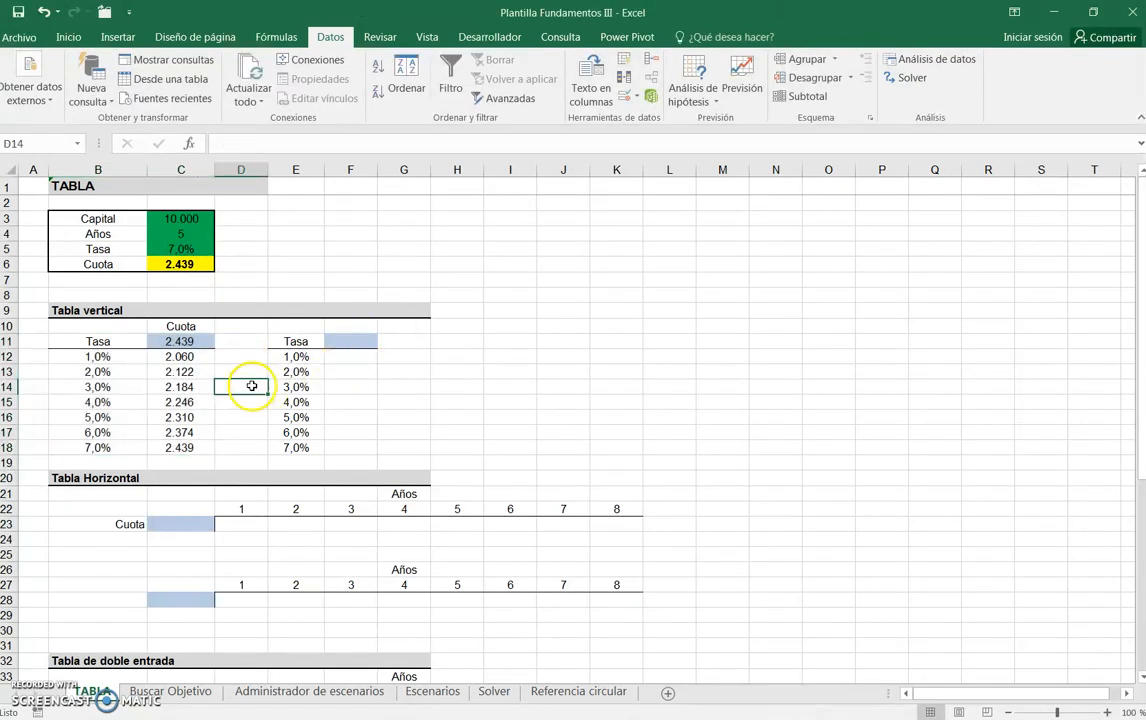
Review the workbook's calculation options, comparing Automático with Automático excepto en las tablas de datos
{"action": "left_click", "coordinate": [276, 37]}
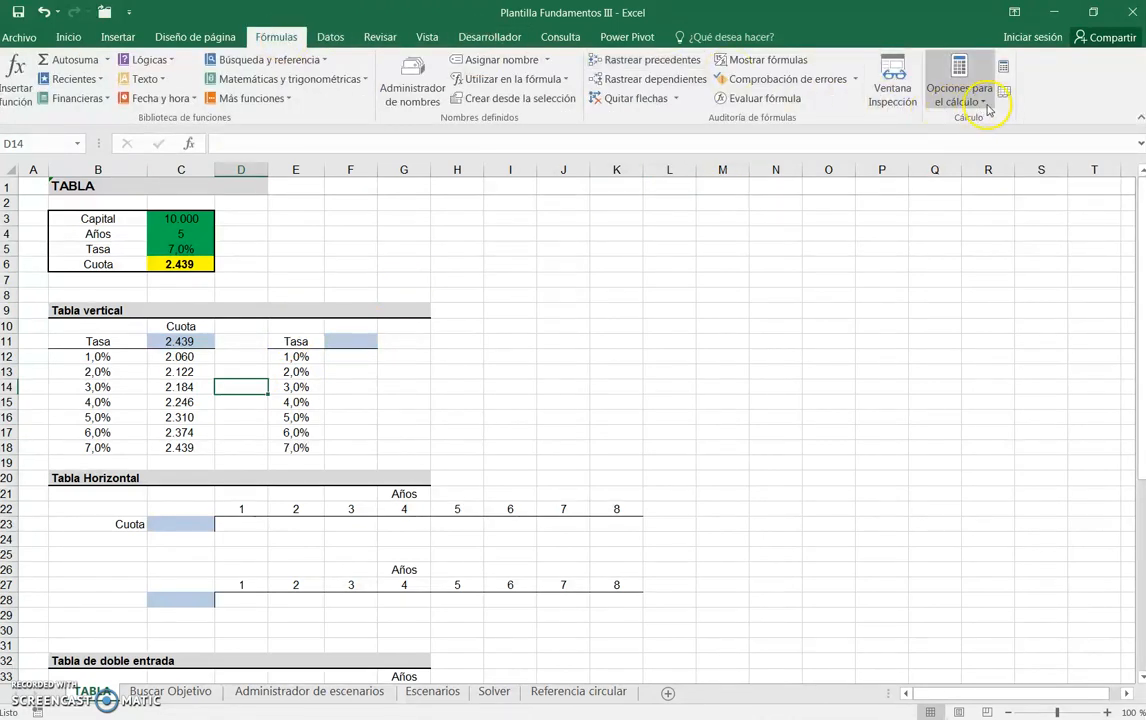
{"action": "left_click", "coordinate": [983, 100]}
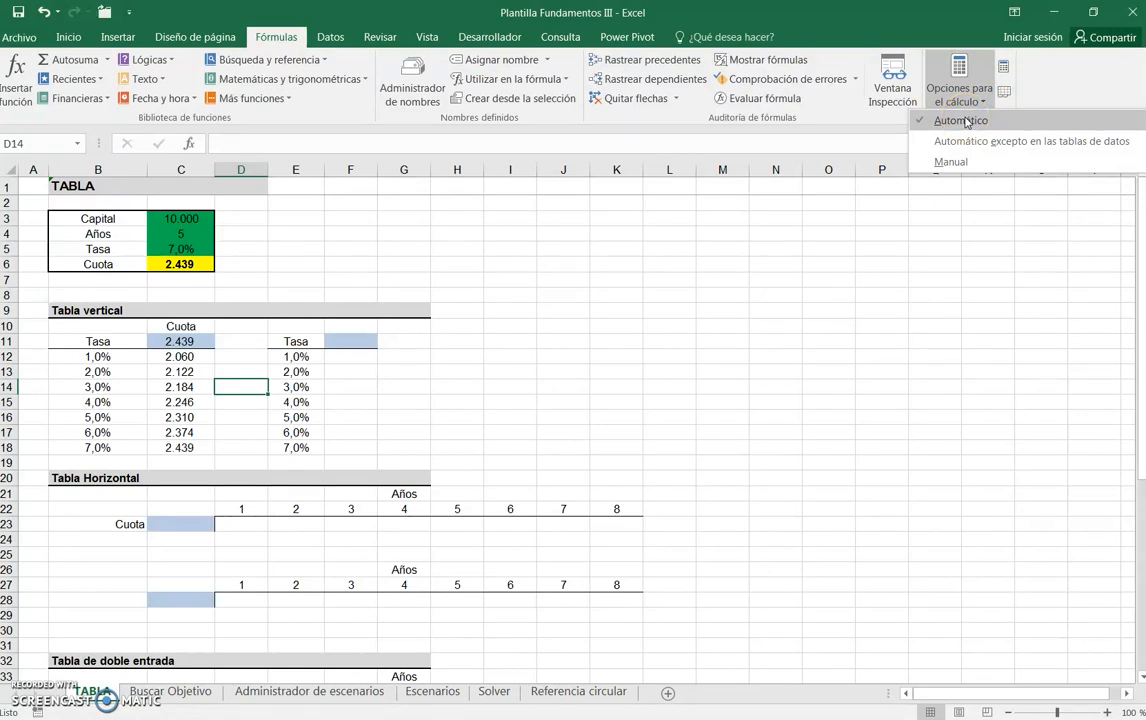
{"action": "left_click", "coordinate": [966, 142]}
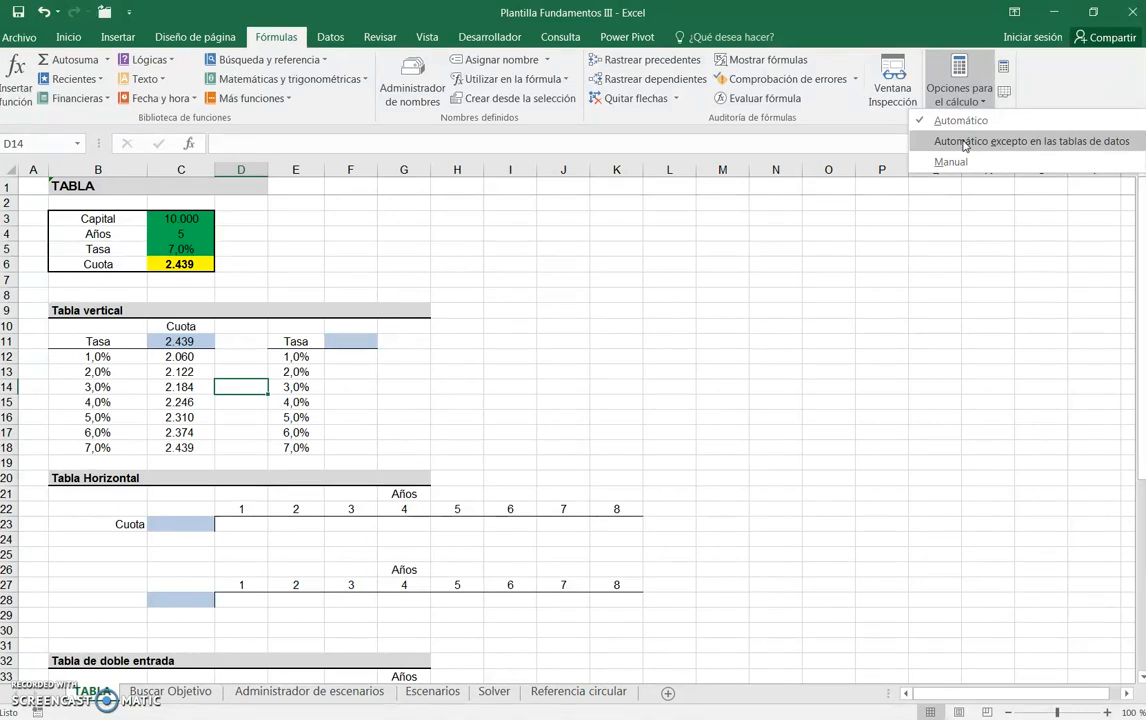
{"action": "left_click", "coordinate": [635, 308]}
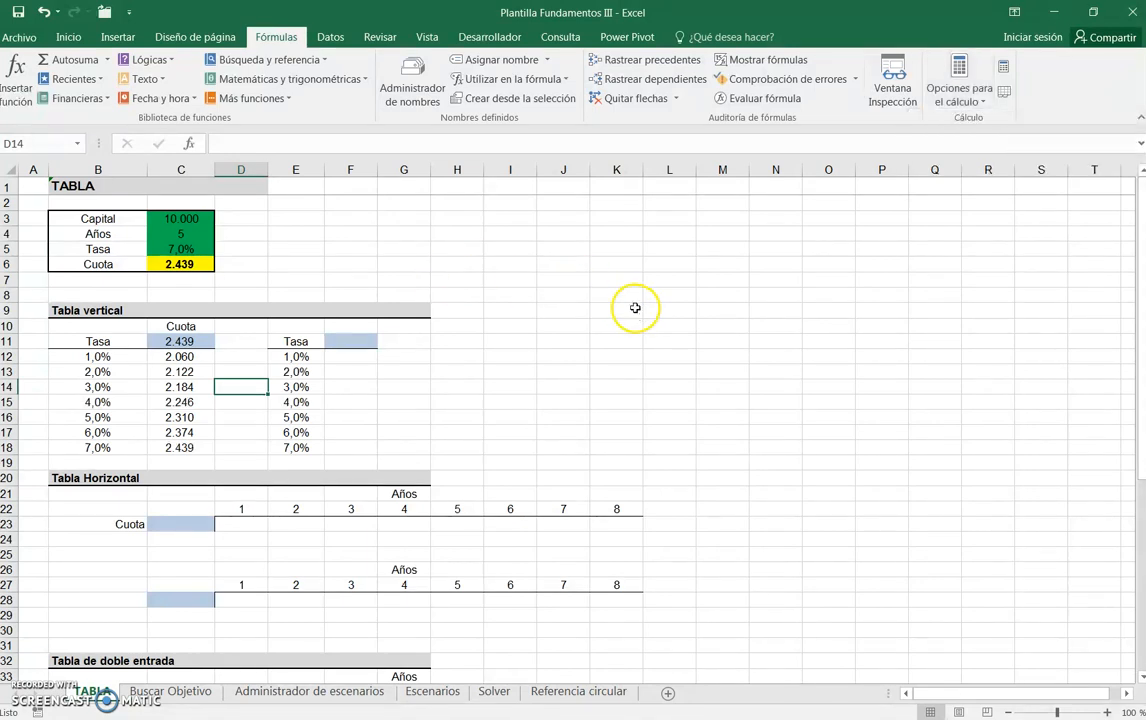
Link F11, the header cell of the second vertical Tasa table, to the payment result with =C6
{"action": "left_click", "coordinate": [351, 341]}
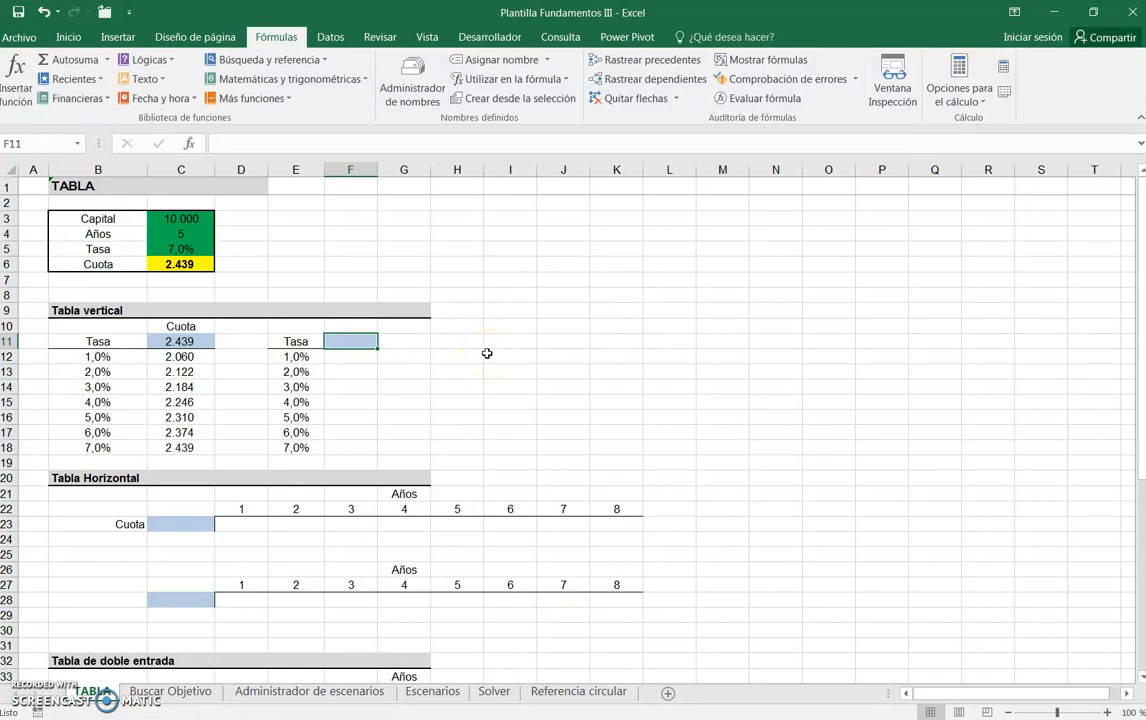
{"action": "type", "text": "="}
{"action": "left_click", "coordinate": [178, 263]}
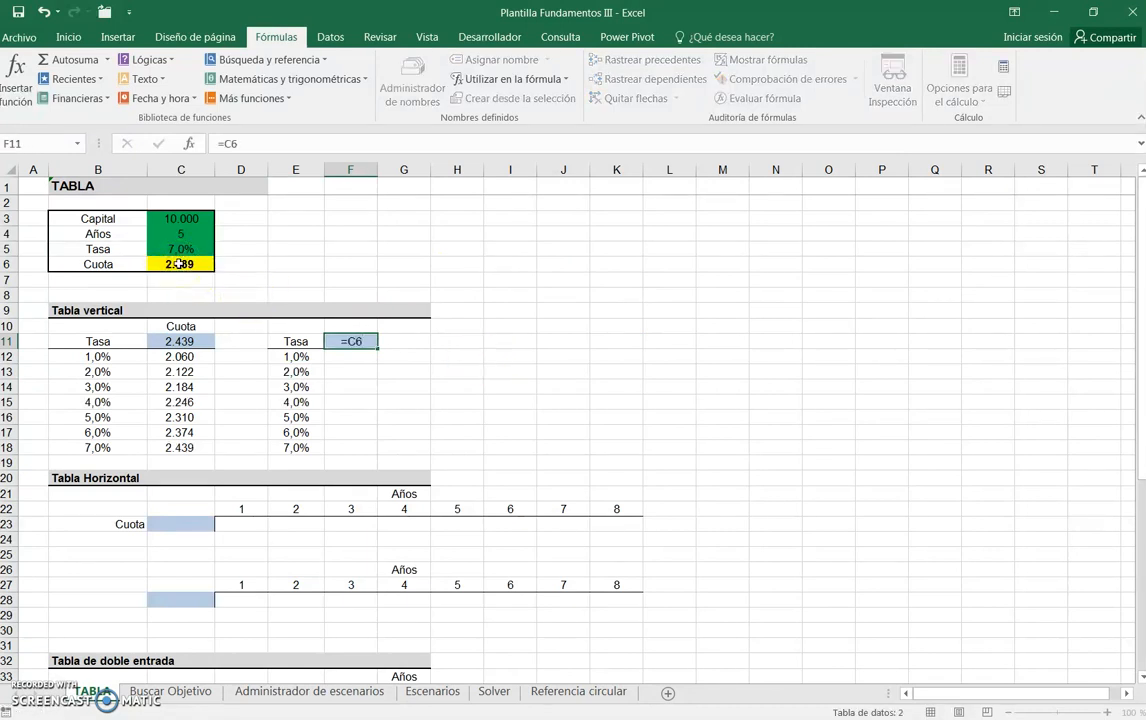
{"action": "key", "text": "ctrl+Return"}
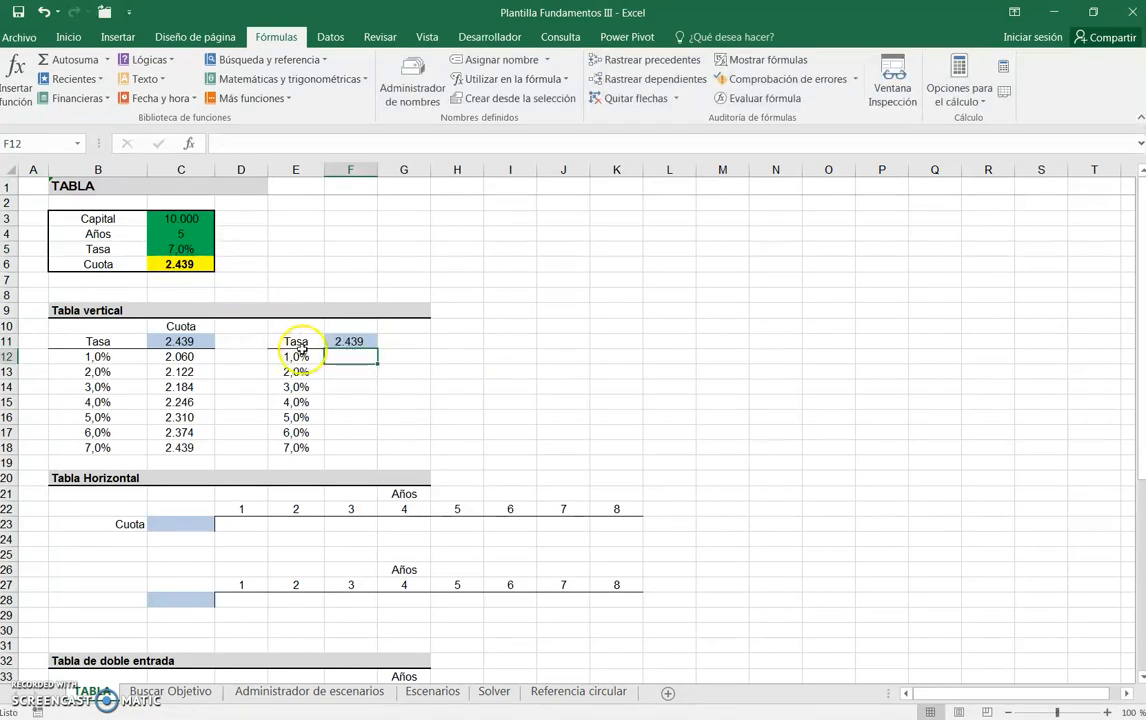
Create a What-If data table over E11:F18 with C5, the Tasa cell, as the column input cell
{"action": "left_click_drag", "start_coordinate": [292, 341], "coordinate": [343, 443]}
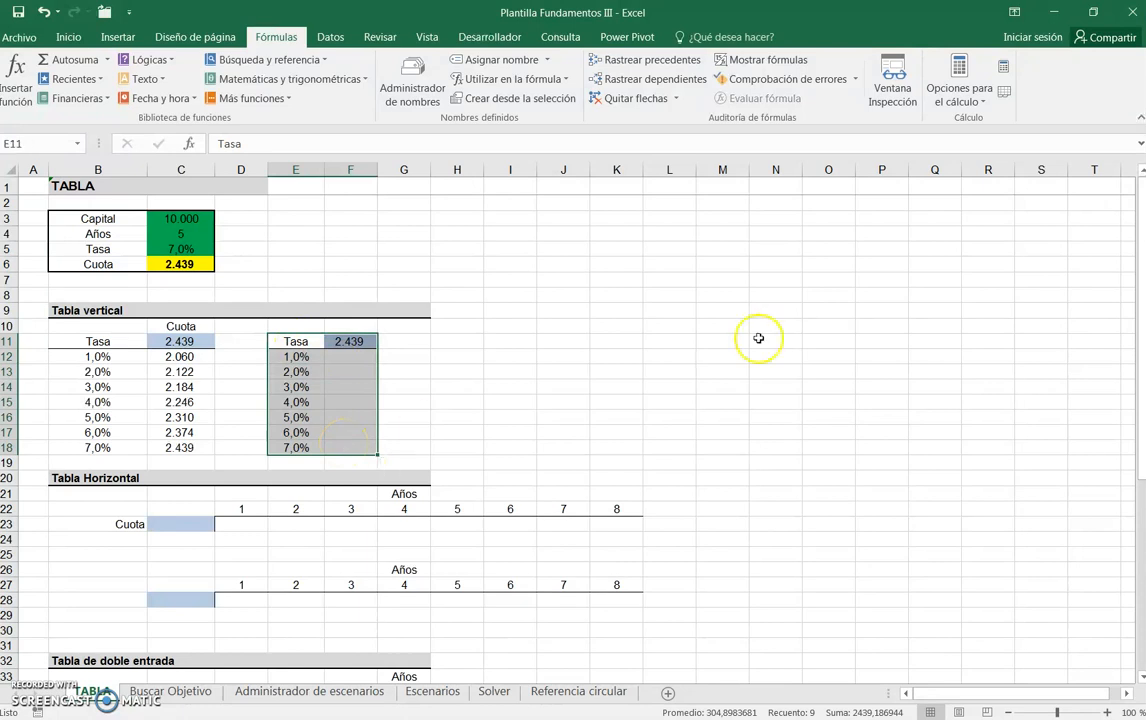
{"action": "left_click", "coordinate": [333, 38]}
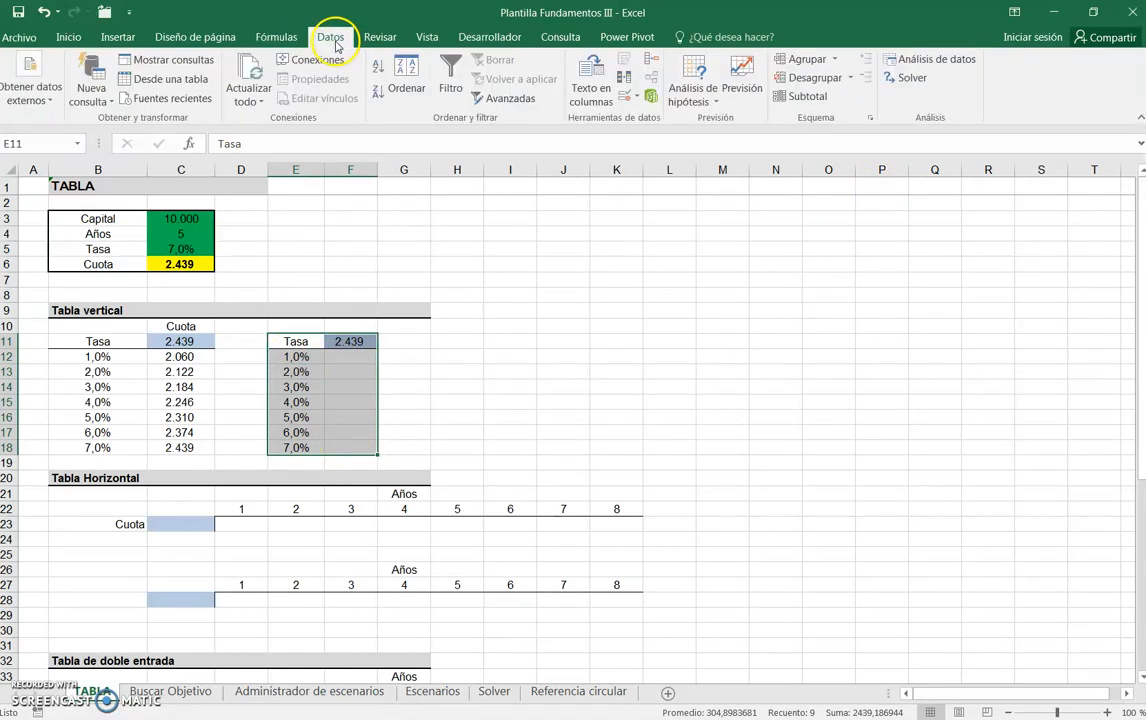
{"action": "left_click", "coordinate": [700, 95]}
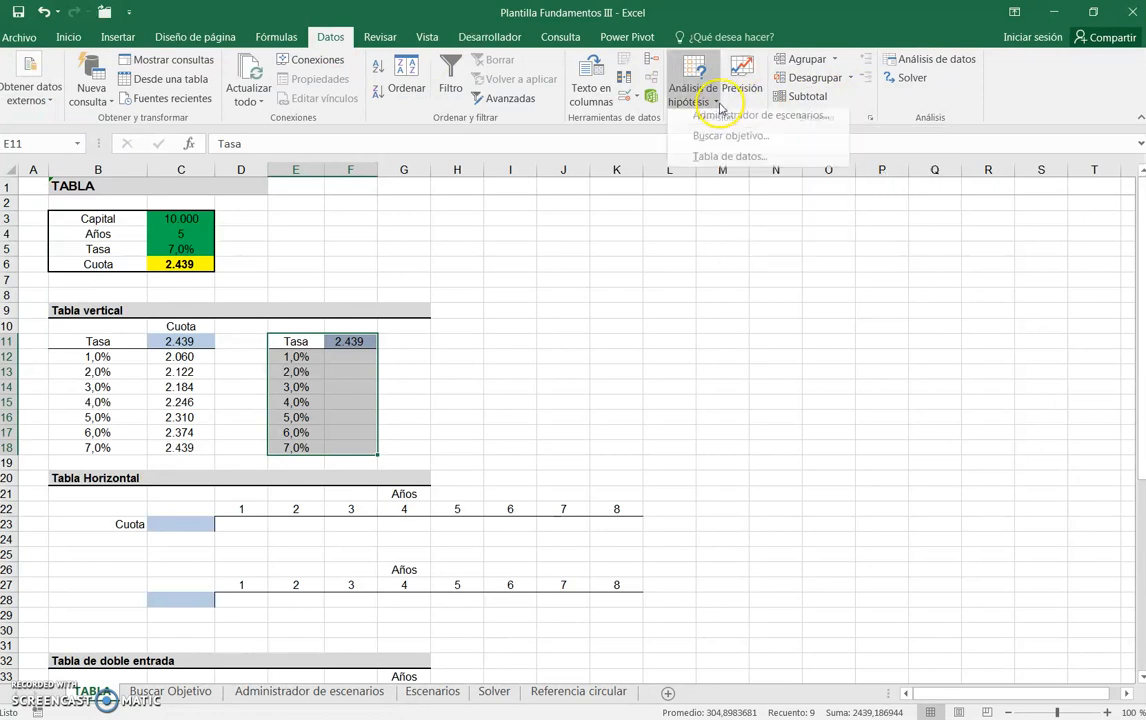
{"action": "left_click", "coordinate": [727, 163]}
{"action": "left_click", "coordinate": [619, 302]}
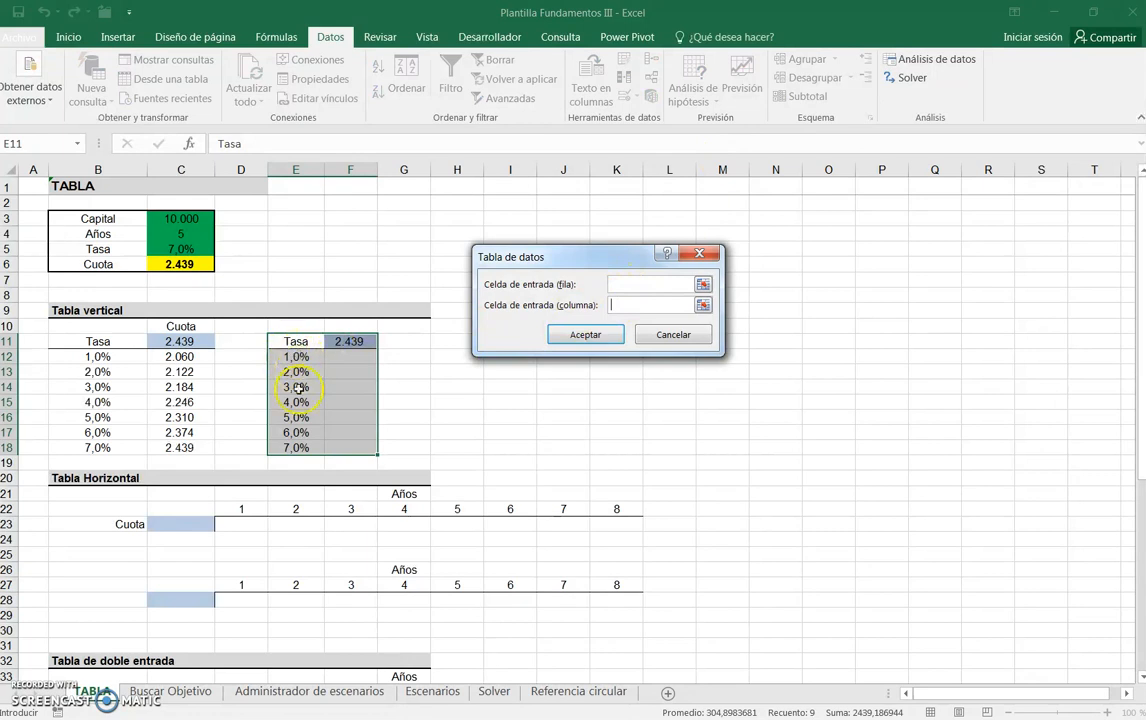
{"action": "left_click", "coordinate": [170, 249]}
{"action": "left_click", "coordinate": [584, 334]}
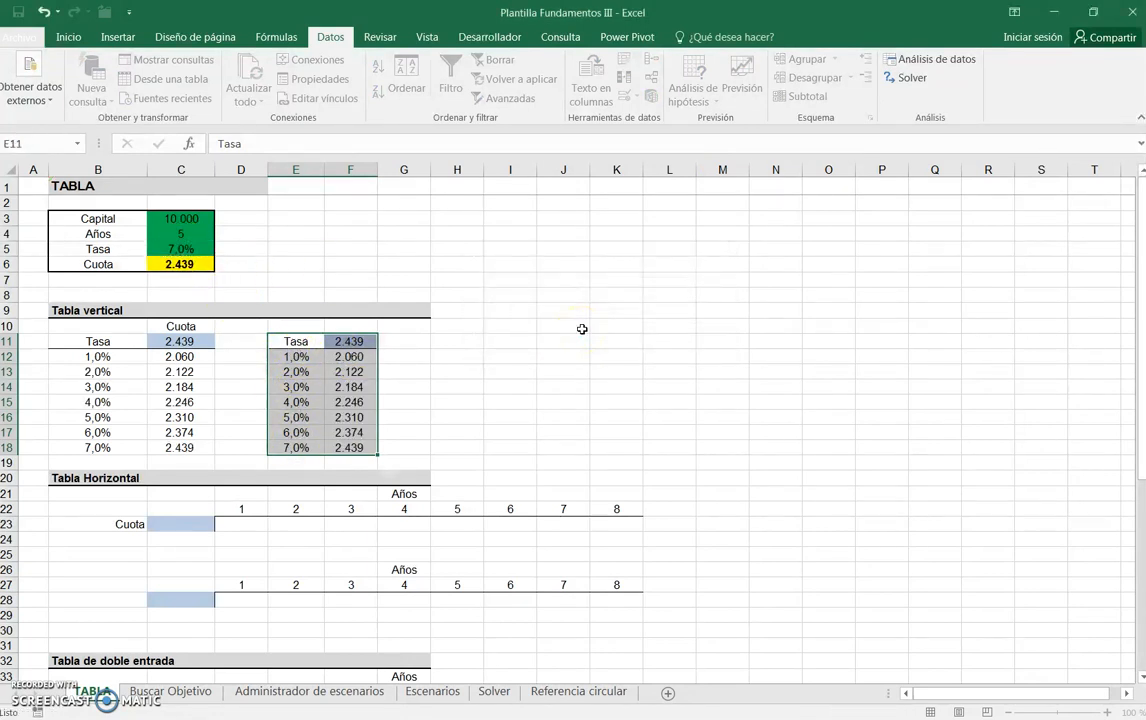
{"action": "left_click", "coordinate": [539, 359]}
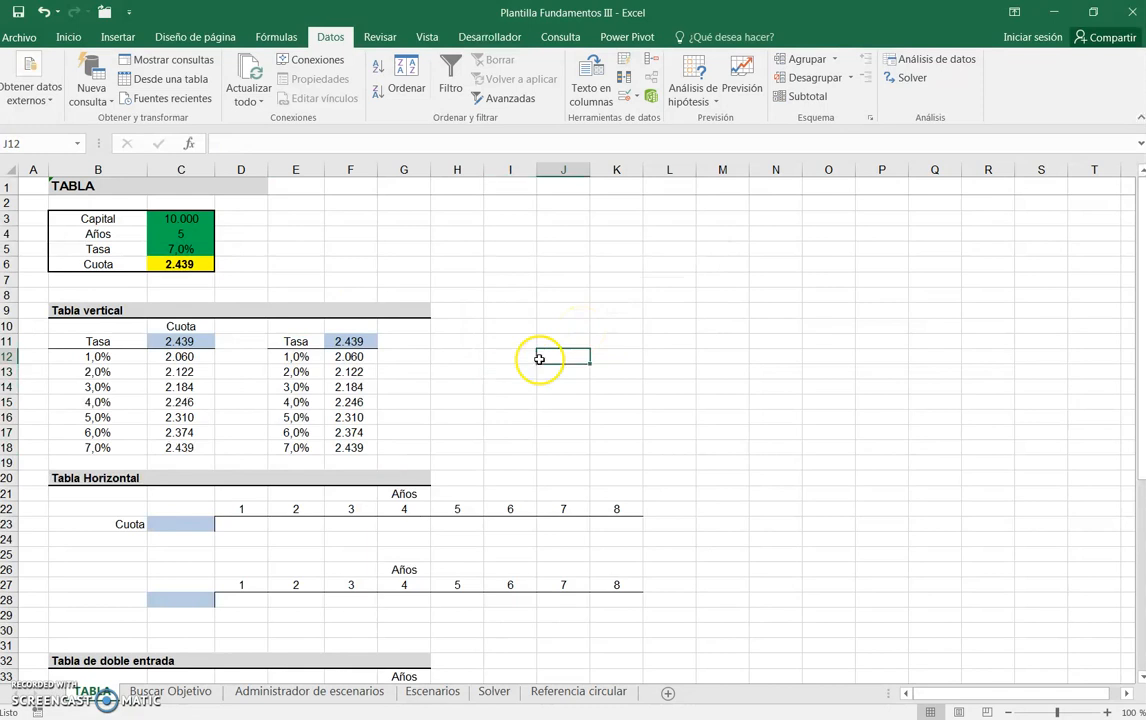
Apply the custom number format "Cuota" to F11 so the formula header displays as text
{"action": "left_click", "coordinate": [364, 343]}
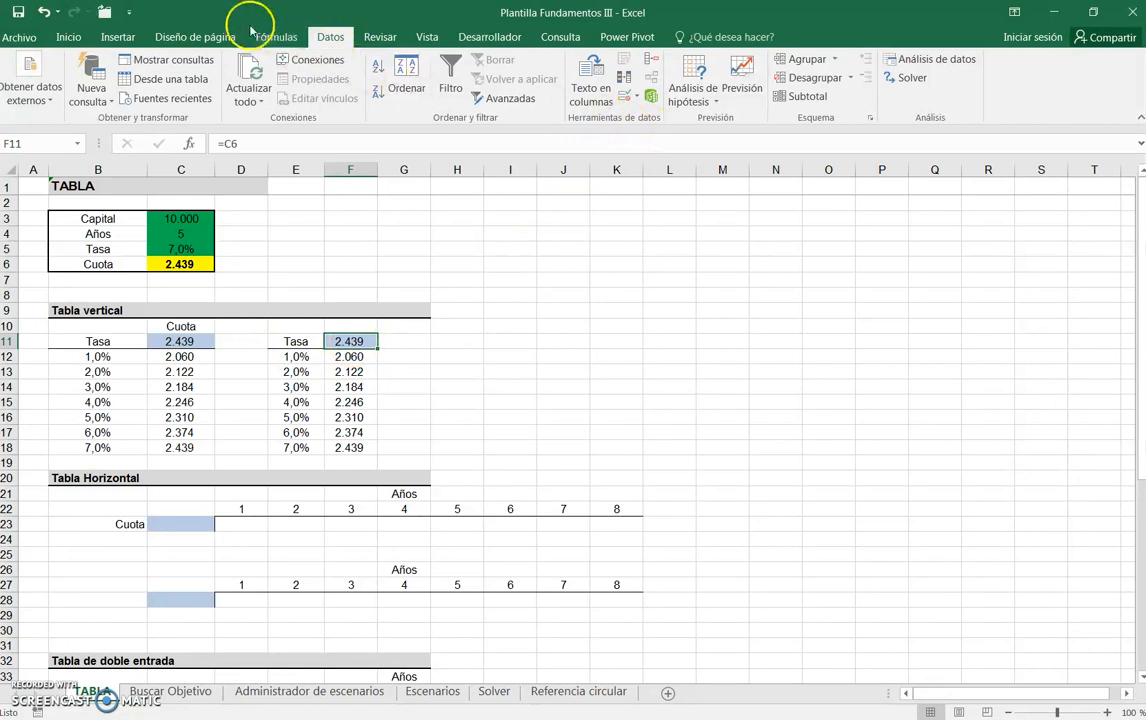
{"action": "left_click", "coordinate": [66, 37]}
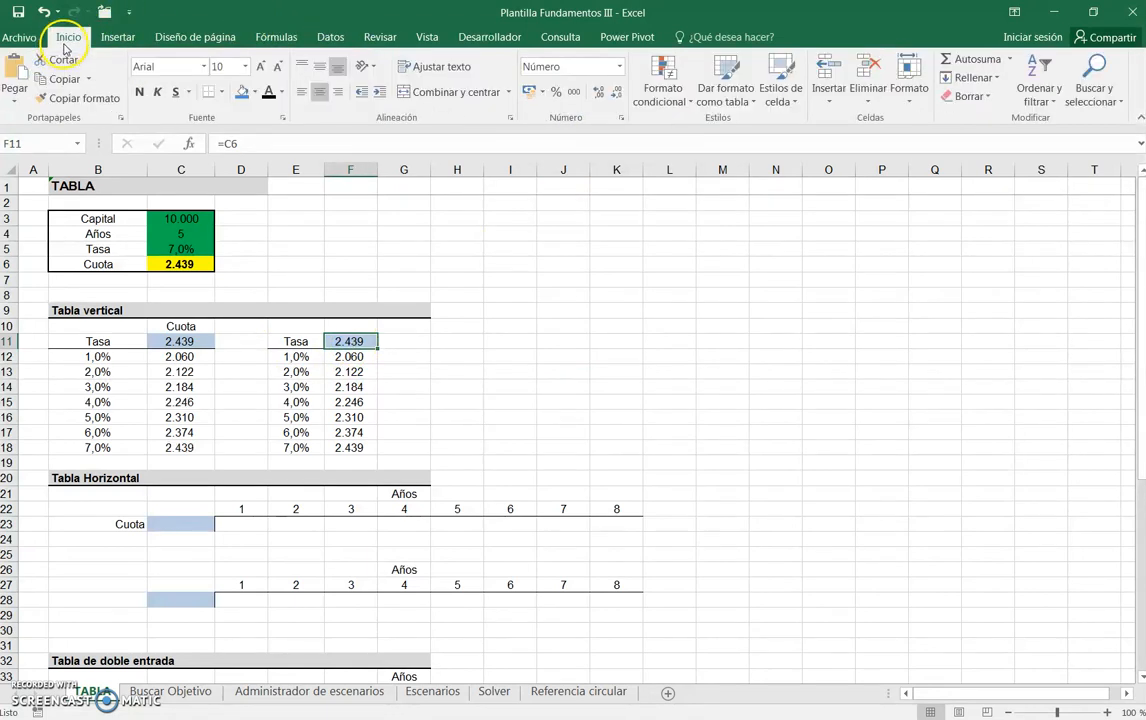
{"action": "left_click", "coordinate": [621, 117]}
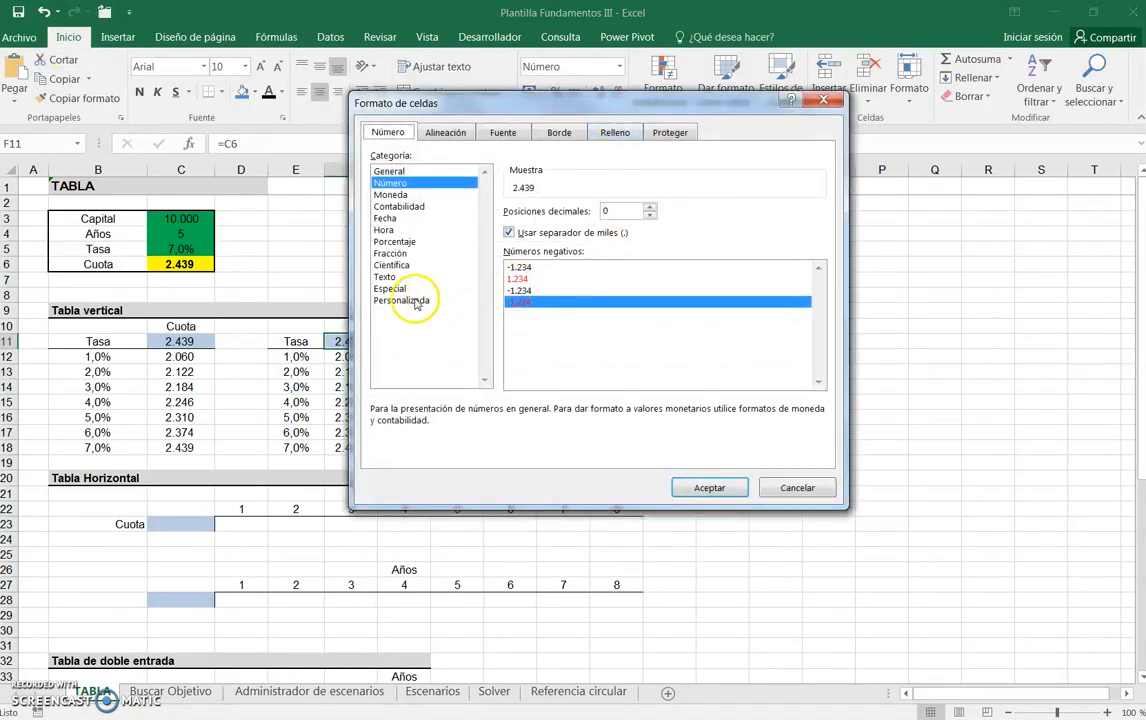
{"action": "left_click", "coordinate": [416, 301]}
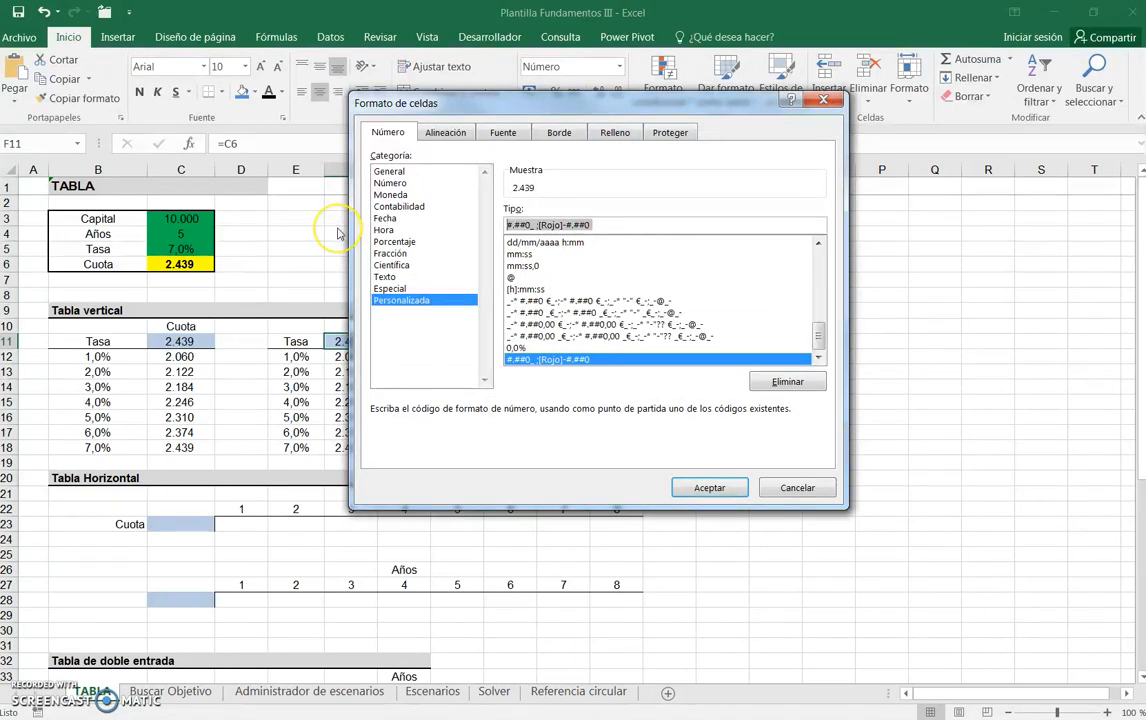
{"action": "key", "text": "BackSpace"}
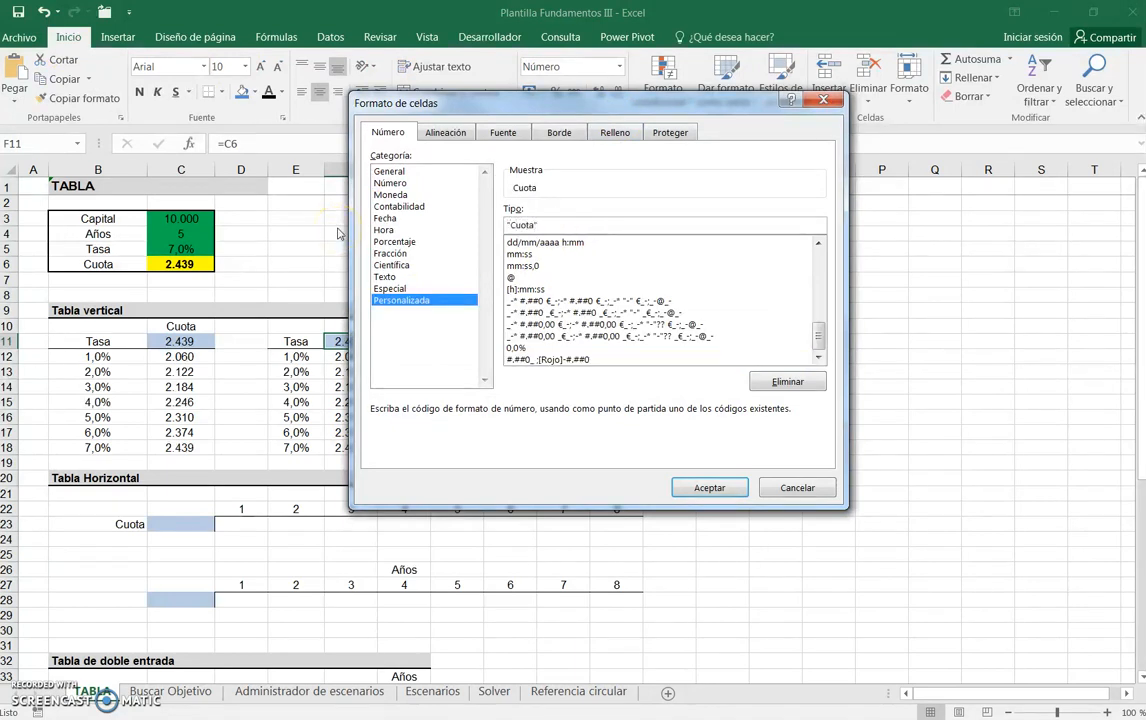
{"action": "key", "text": "Return"}
{"action": "left_click", "coordinate": [440, 433]}
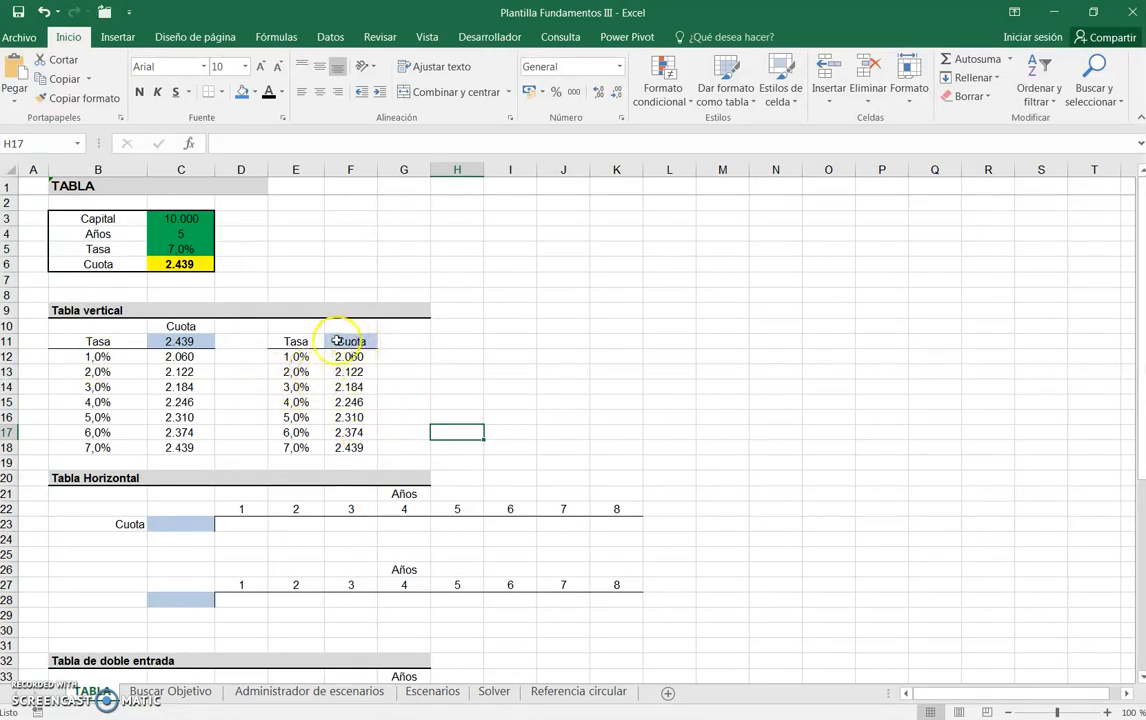
Change the header formula in C11 of the first vertical table to =C6/2
{"action": "left_click", "coordinate": [176, 345]}
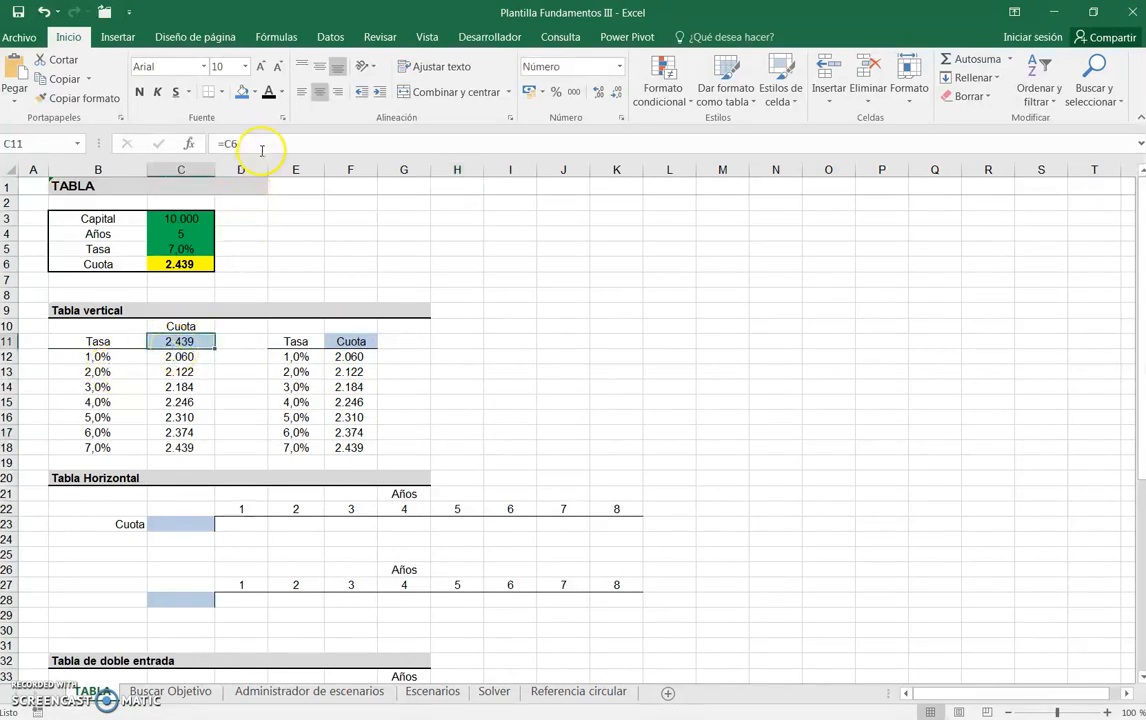
{"action": "left_click", "coordinate": [258, 144]}
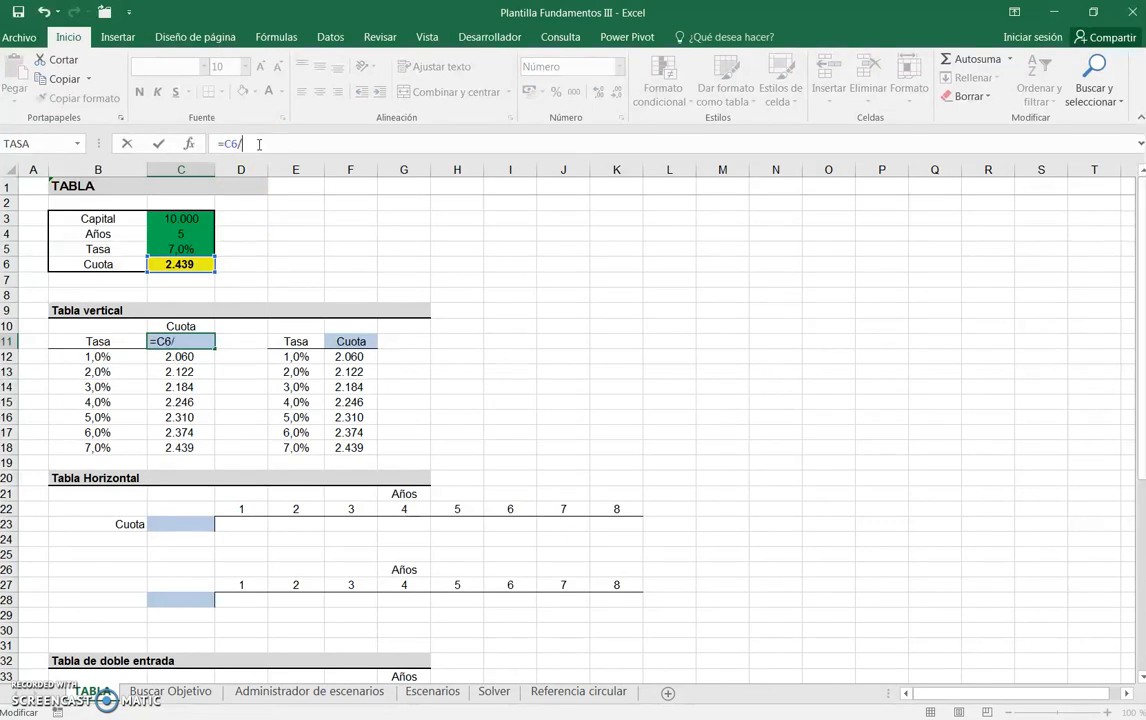
{"action": "type", "text": "/2"}
{"action": "key", "text": "Return"}
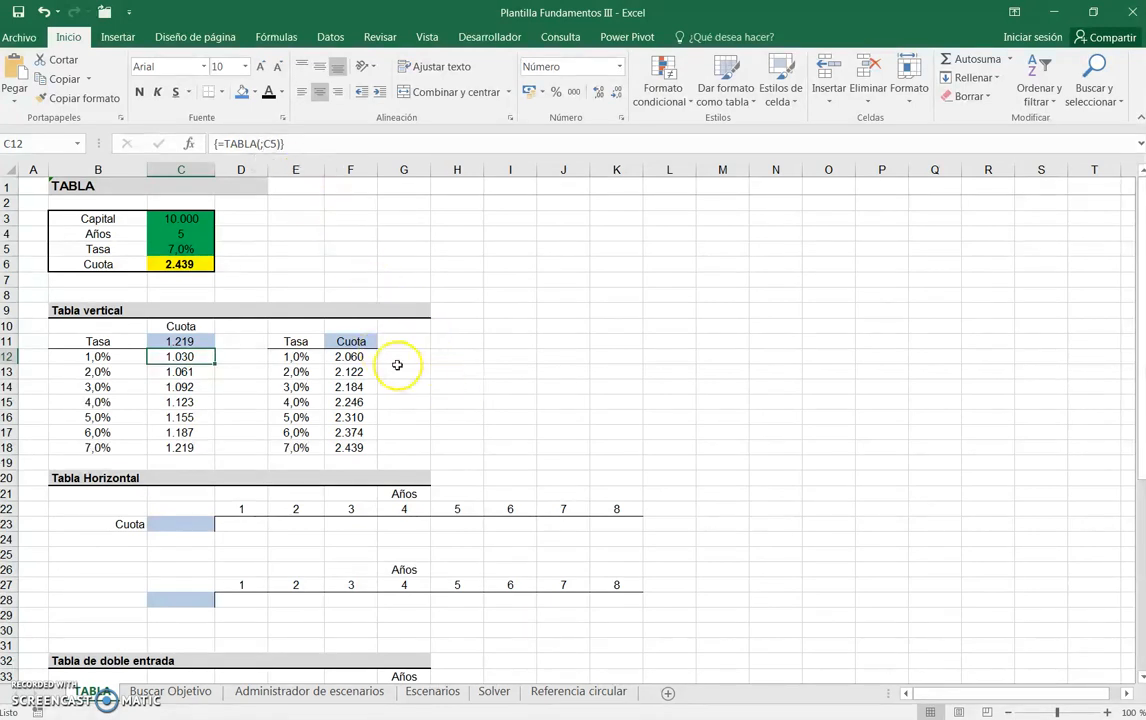
Try to delete only the result in C14, and clear the whole Cuota result range C12:C18
{"action": "left_click", "coordinate": [179, 386]}
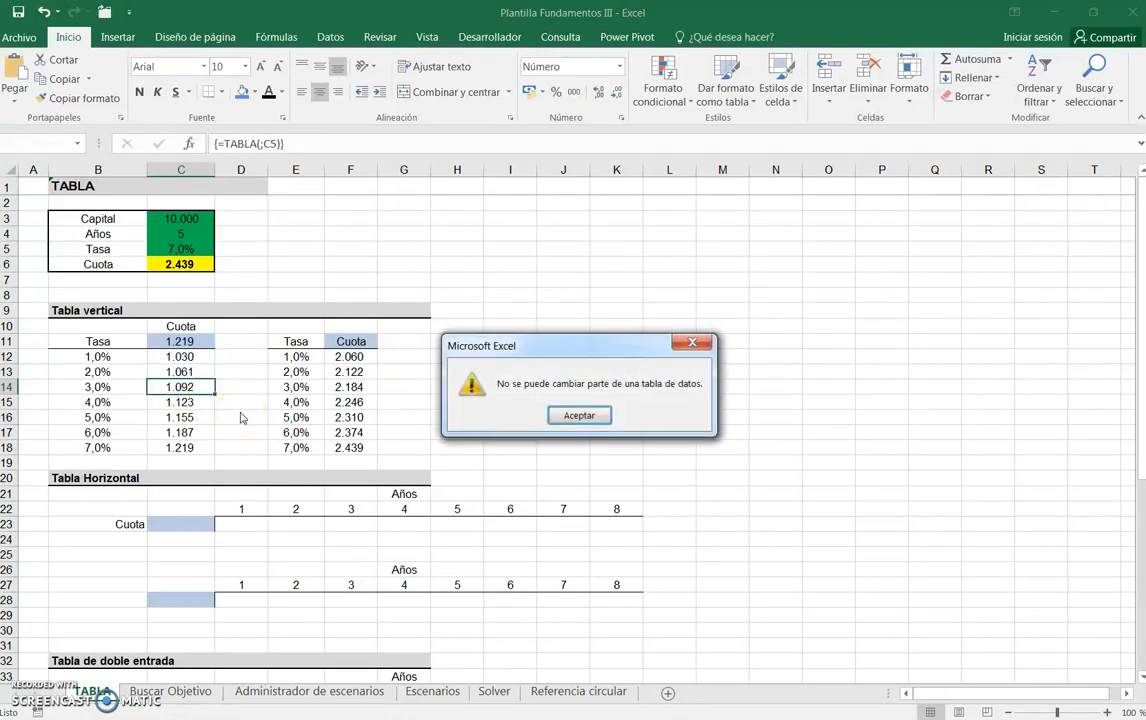
{"action": "key", "text": "Return"}
{"action": "key", "text": "Up"}
{"action": "key", "text": "Up"}
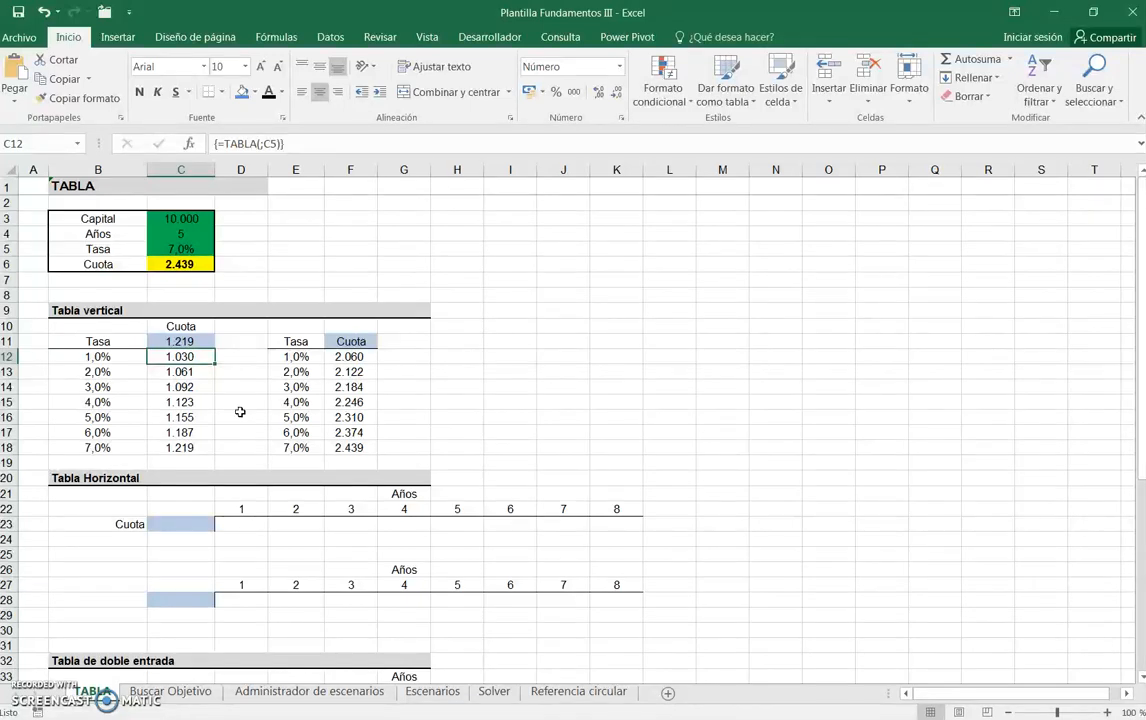
{"action": "key", "text": "shift+Down"}
{"action": "key", "text": "shift+Down"}
{"action": "key", "text": "shift+Down"}
{"action": "key", "text": "shift+Down"}
{"action": "key", "text": "shift+Down"}
{"action": "key", "text": "shift+Down"}
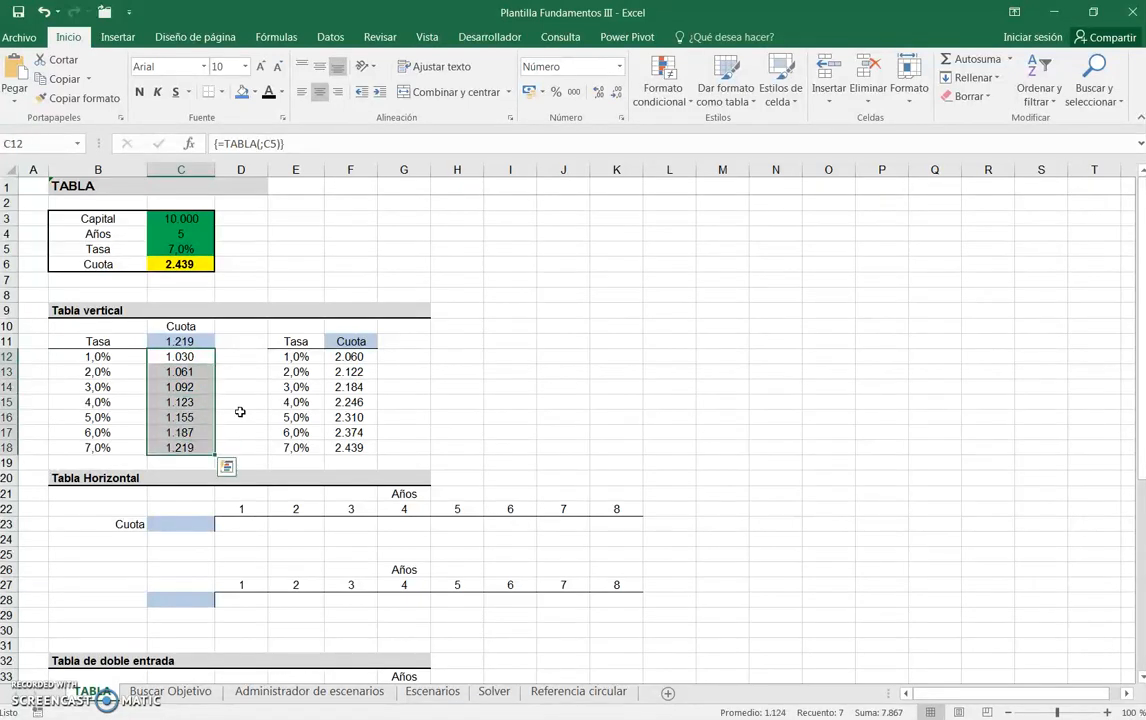
{"action": "key", "text": "Delete"}
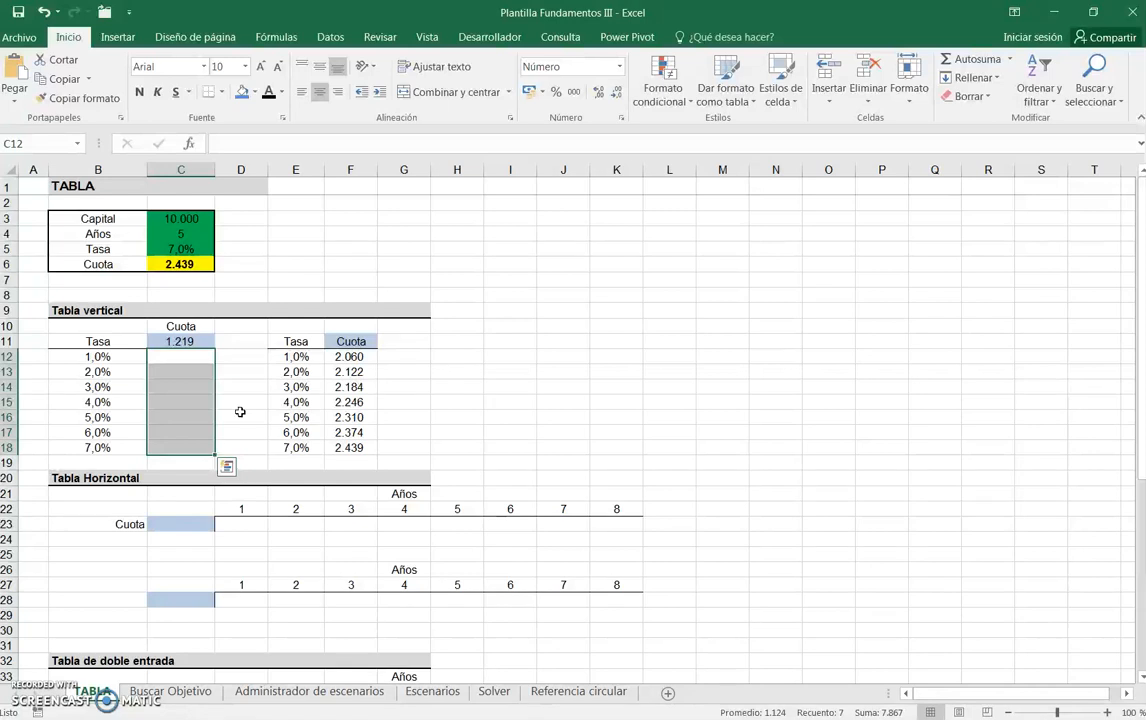
Restore the header formula in C11 to =C6
{"action": "key", "text": "Up"}
{"action": "key", "text": "Up"}
{"action": "key", "text": "Down"}
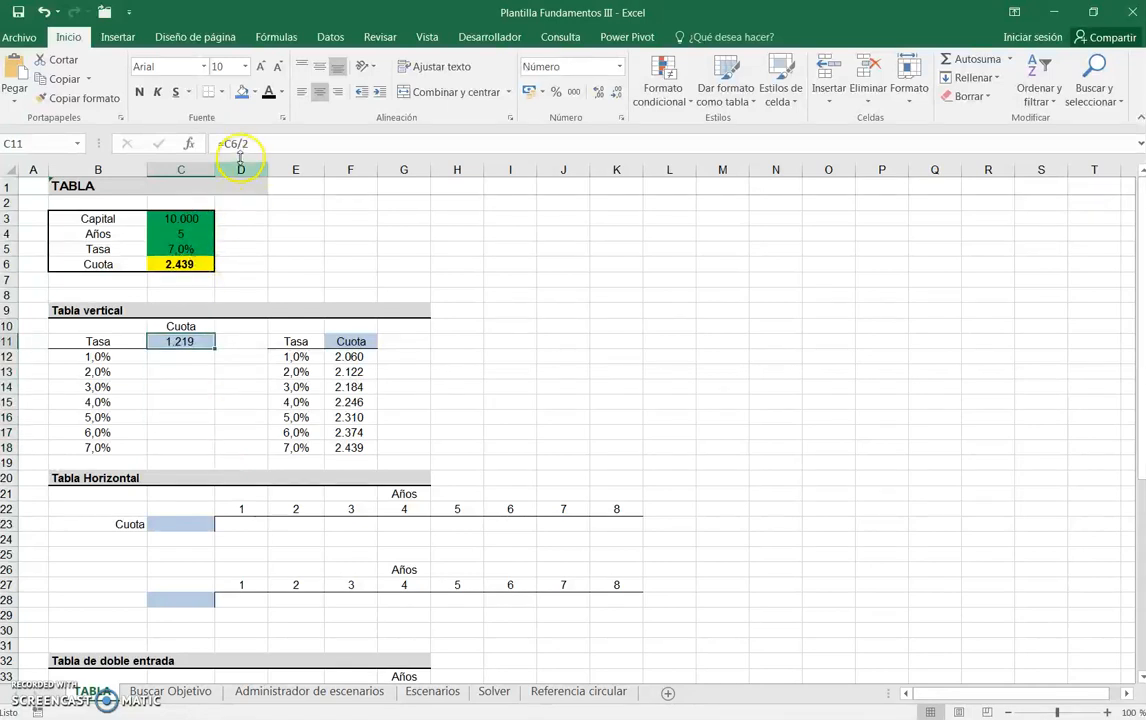
{"action": "left_click", "coordinate": [280, 143]}
{"action": "key", "text": "Return"}
Clear the data table results in F12:F18 of the second vertical table
{"action": "key", "text": "Down"}
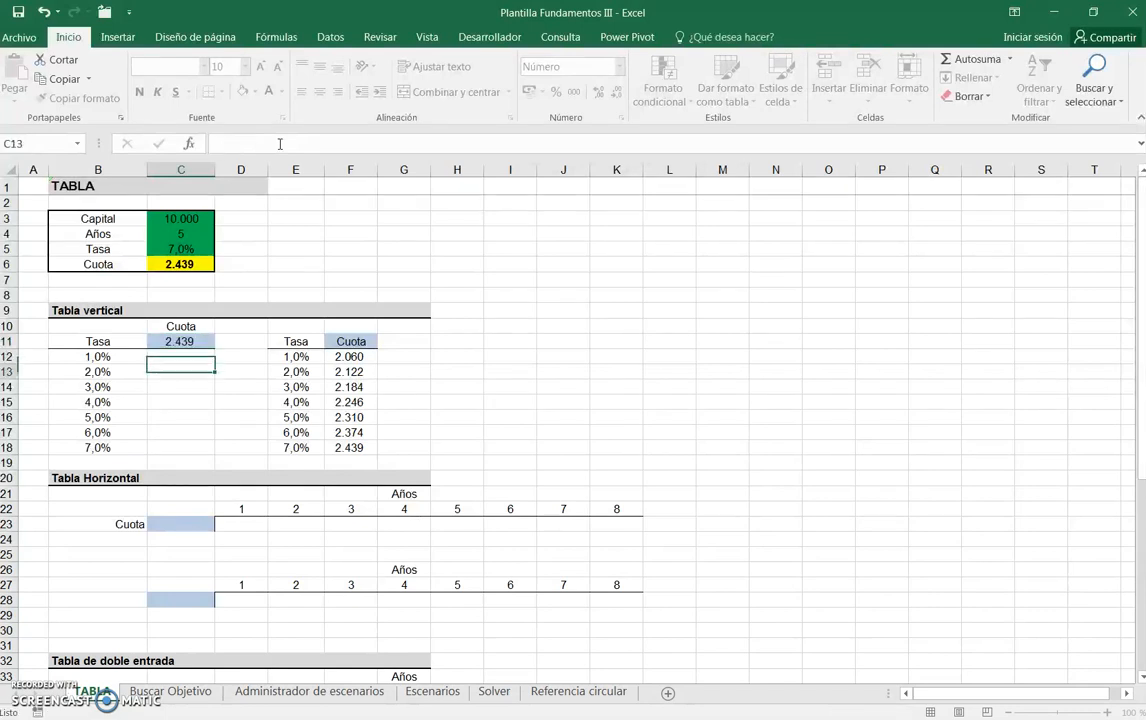
{"action": "key", "text": "Right"}
{"action": "key", "text": "Right"}
{"action": "key", "text": "Right"}
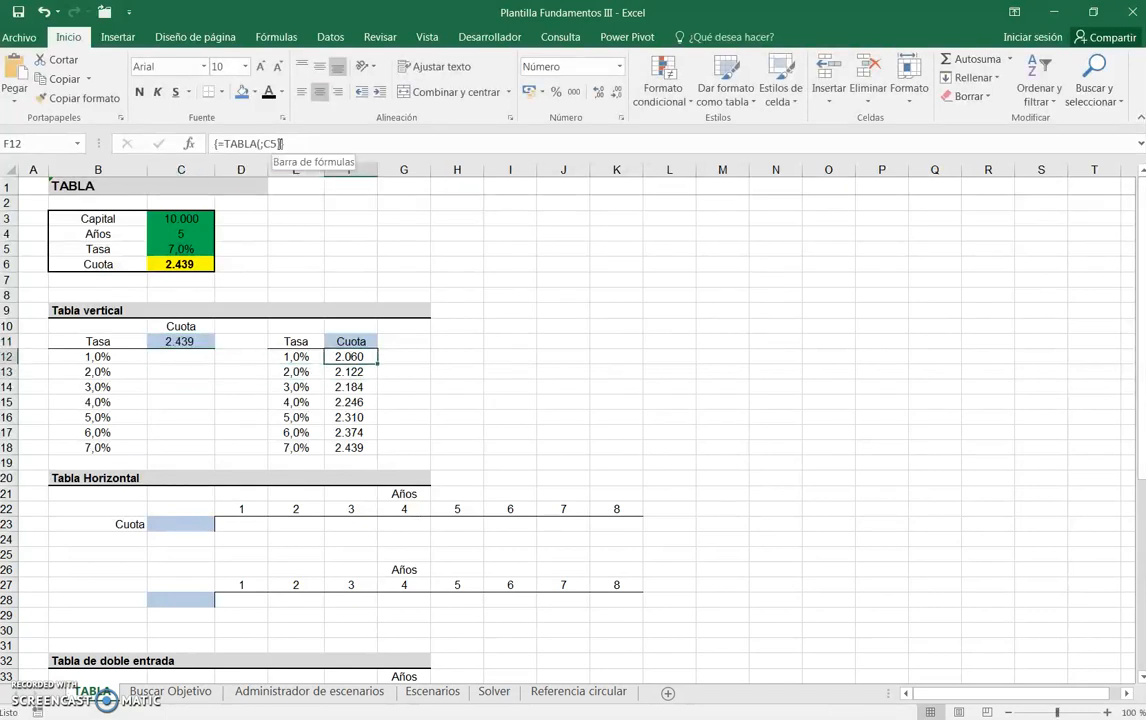
{"action": "key", "text": "shift+Down"}
{"action": "key", "text": "shift+Down"}
{"action": "key", "text": "shift+Down"}
{"action": "key", "text": "shift+Down"}
{"action": "key", "text": "shift+Down"}
{"action": "key", "text": "shift+Down"}
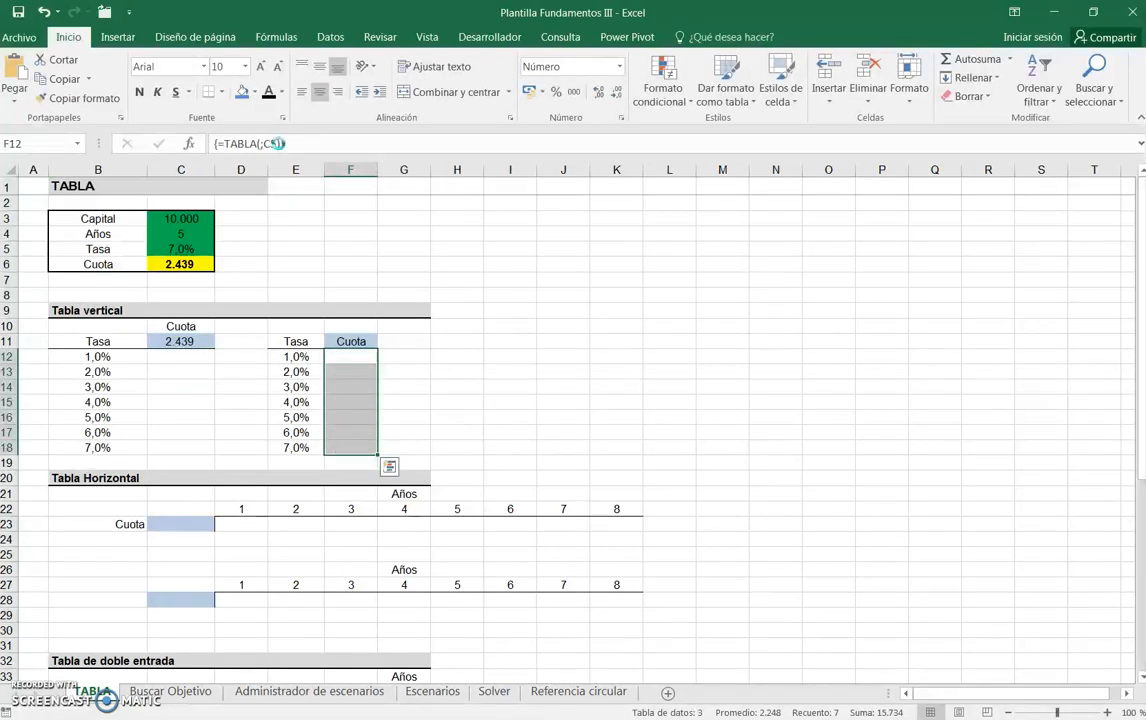
{"action": "key", "text": "Delete"}
Enter =F11/2 in G11 as a second result header beside Cuota
{"action": "key", "text": "Right"}
{"action": "key", "text": "Right"}
{"action": "key", "text": "Left"}
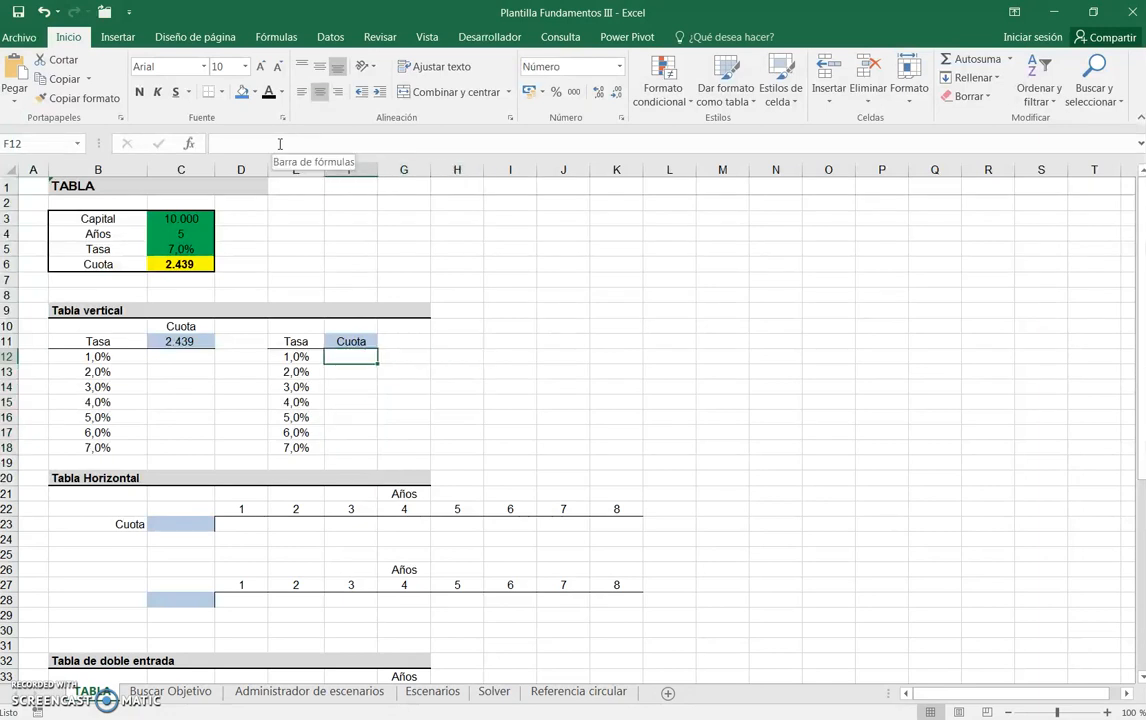
{"action": "key", "text": "Up"}
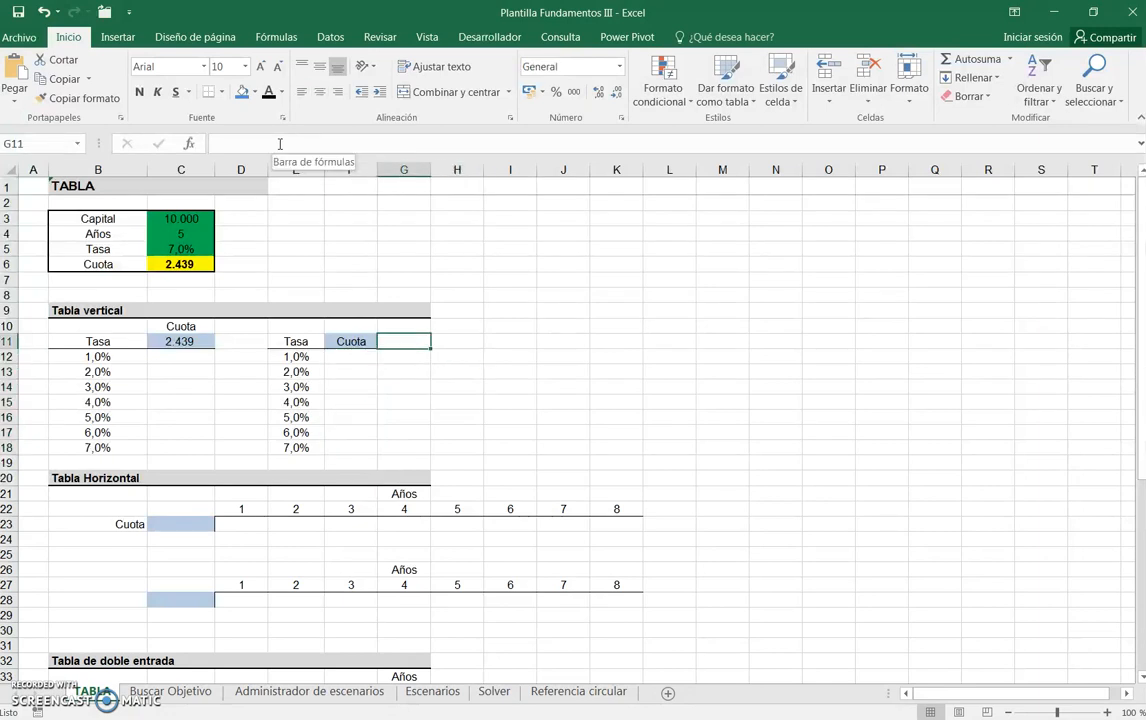
{"action": "type", "text": "="}
{"action": "key", "text": "Left"}
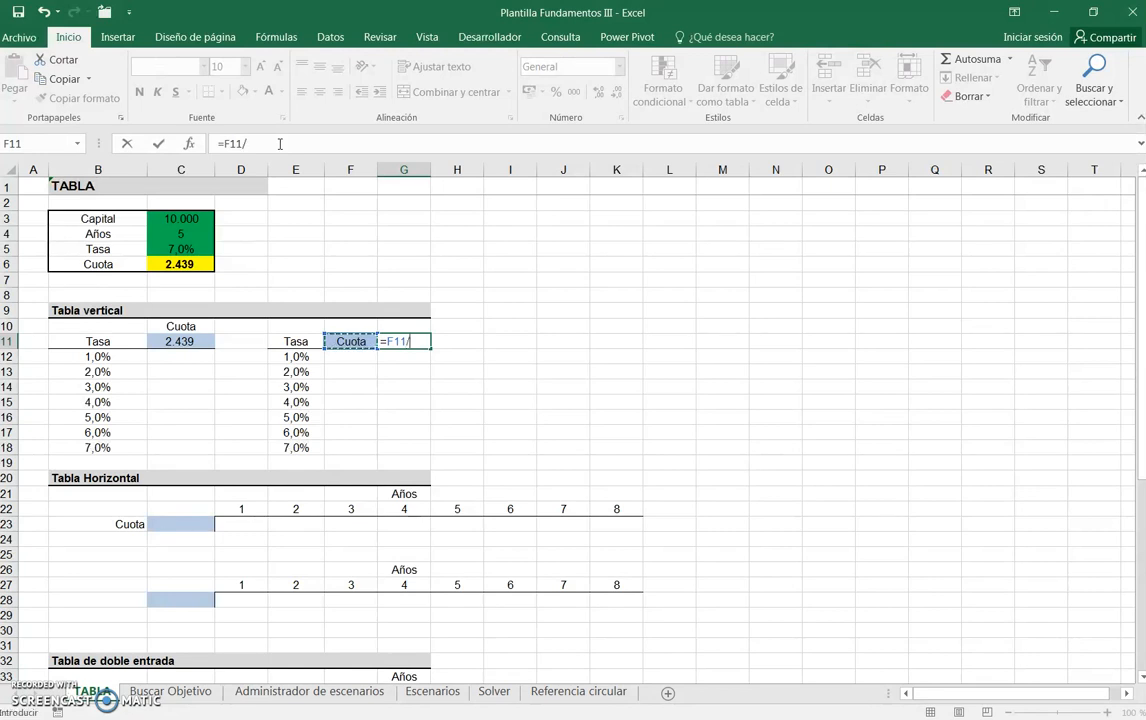
{"action": "key", "text": "ctrl+Return"}
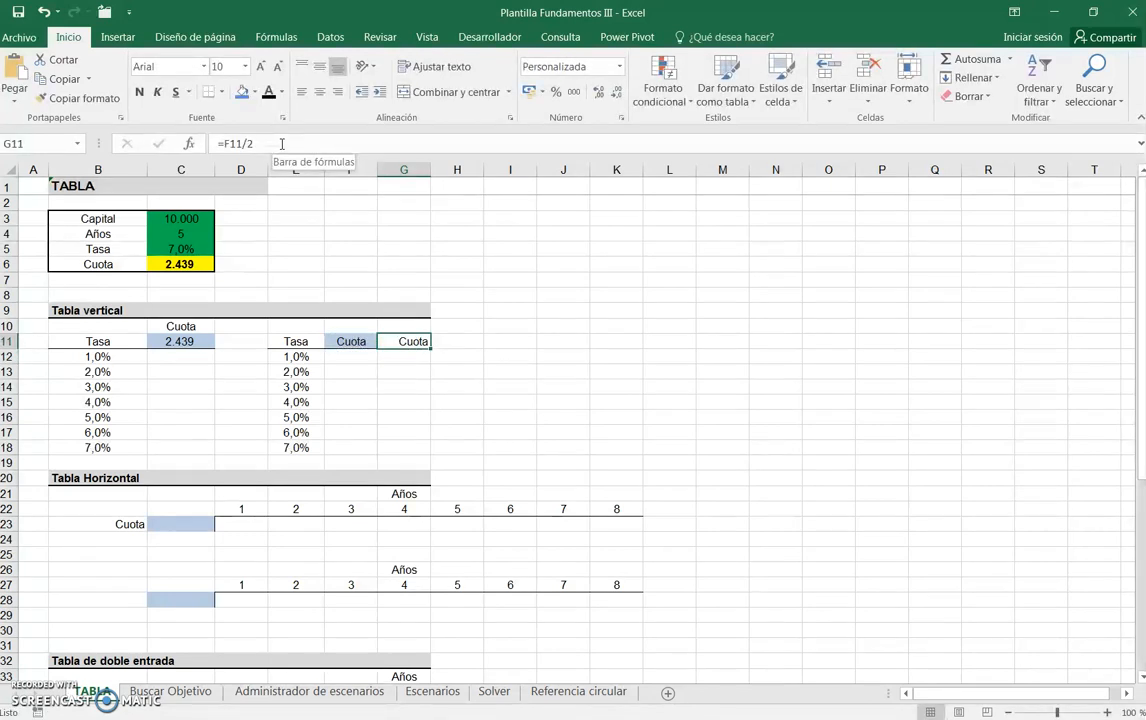
Set the custom number format of G11 to "Mitad Cuota"
{"action": "left_click", "coordinate": [620, 121]}
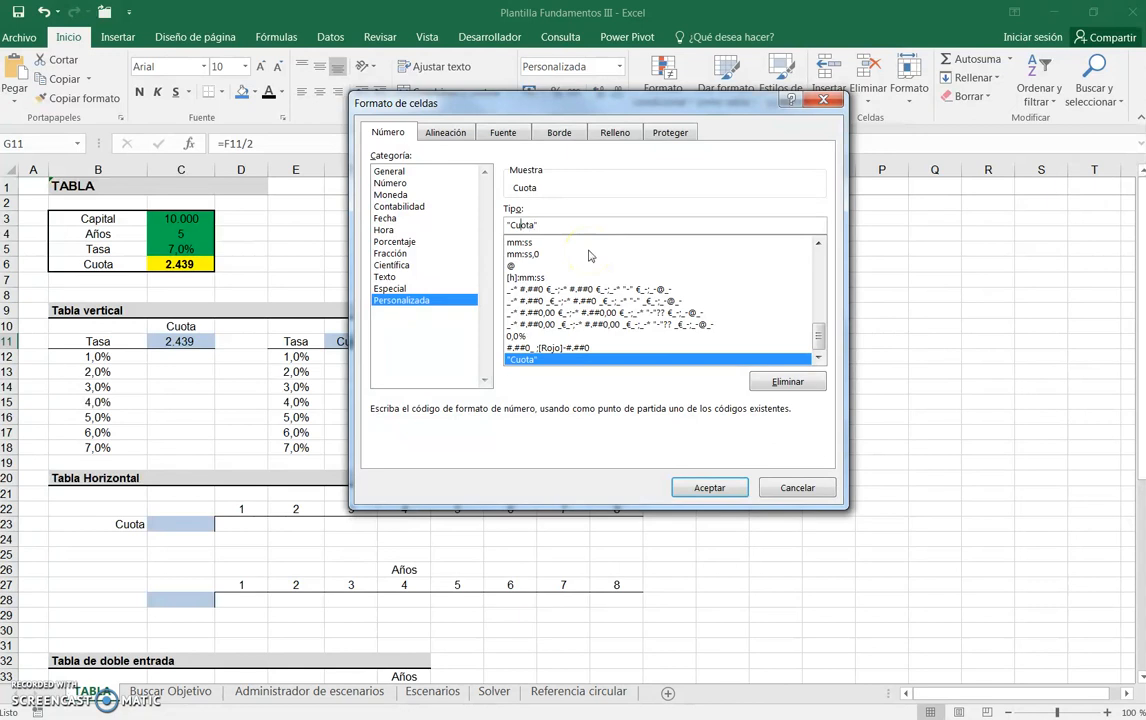
{"action": "type", "text": "Mita"}
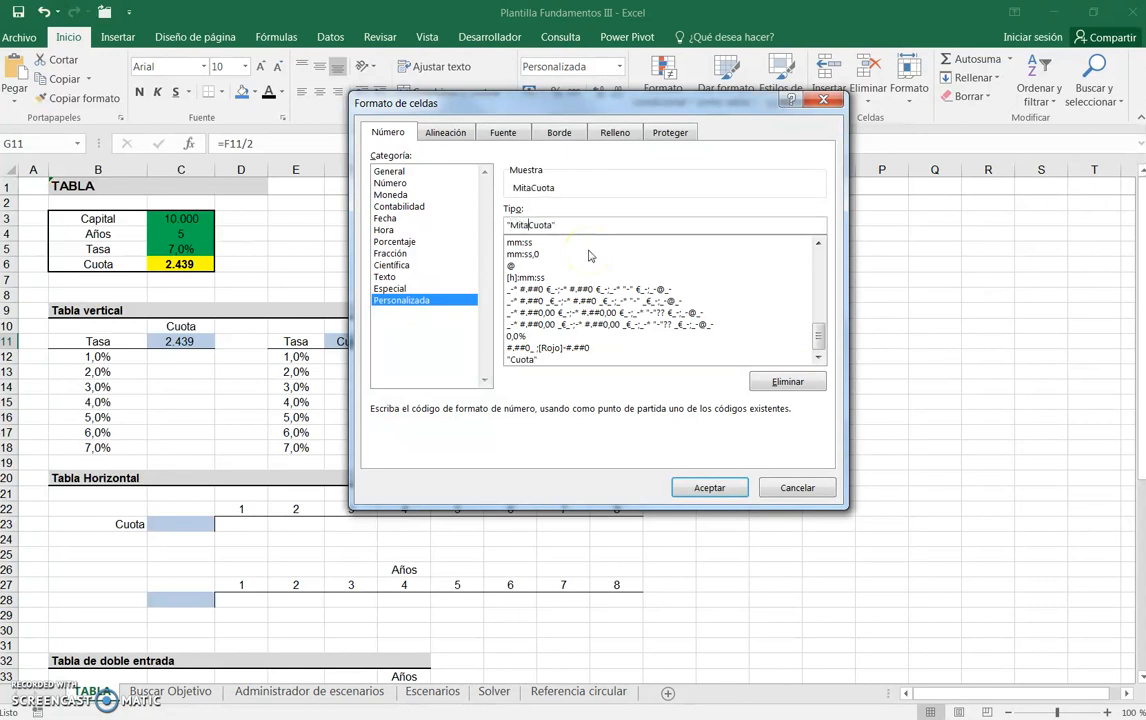
{"action": "key", "text": "Return"}
{"action": "key", "text": "Down"}
{"action": "key", "text": "Up"}
{"action": "key", "text": "Left"}
{"action": "key", "text": "Right"}
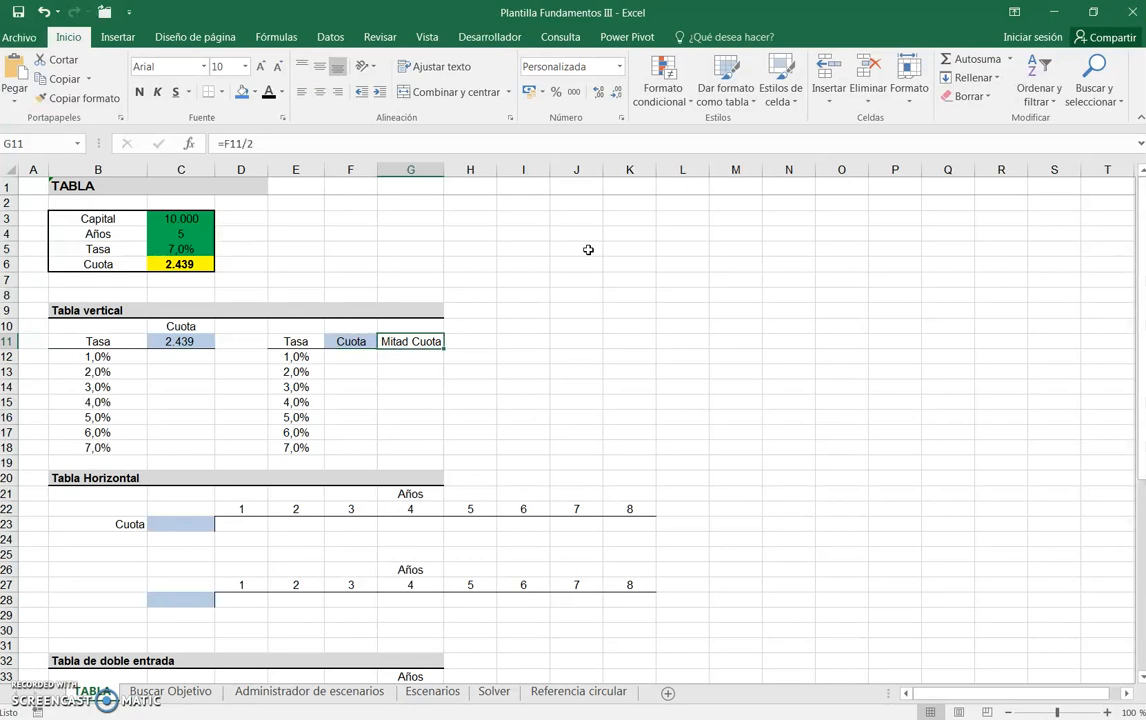
Create a What-If data table on E11:G18 using the rate cell C5 as the column input cell
{"action": "key", "text": "Left"}
{"action": "key", "text": "Left"}
{"action": "key", "text": "shift+Right"}
{"action": "key", "text": "shift+Right"}
{"action": "key", "text": "shift+Down"}
{"action": "key", "text": "shift+Down"}
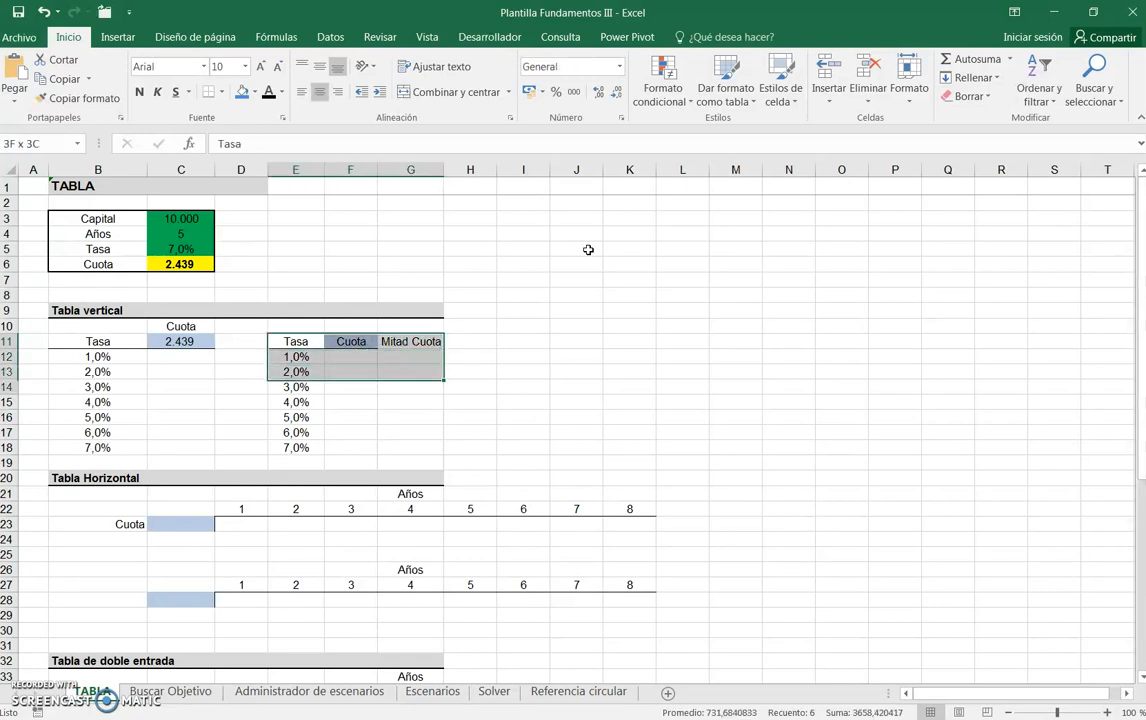
{"action": "key", "text": "shift+Down"}
{"action": "key", "text": "shift+Down"}
{"action": "key", "text": "shift+Down"}
{"action": "key", "text": "shift+Down"}
{"action": "key", "text": "shift+Down"}
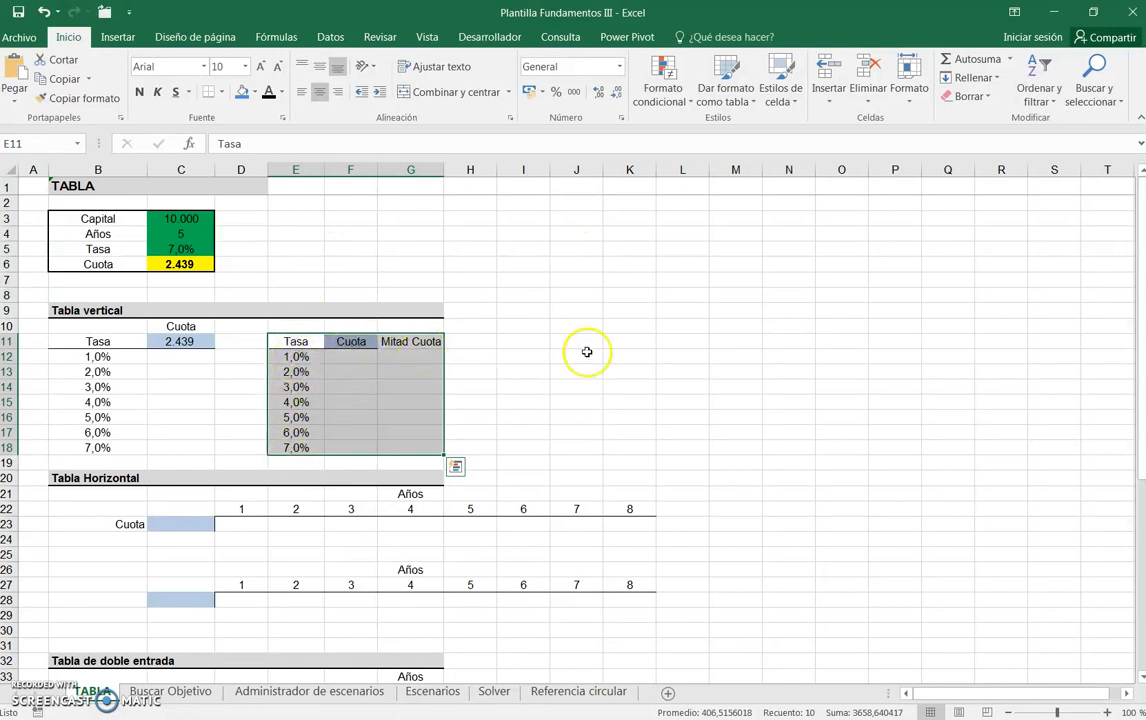
{"action": "left_click", "coordinate": [334, 38]}
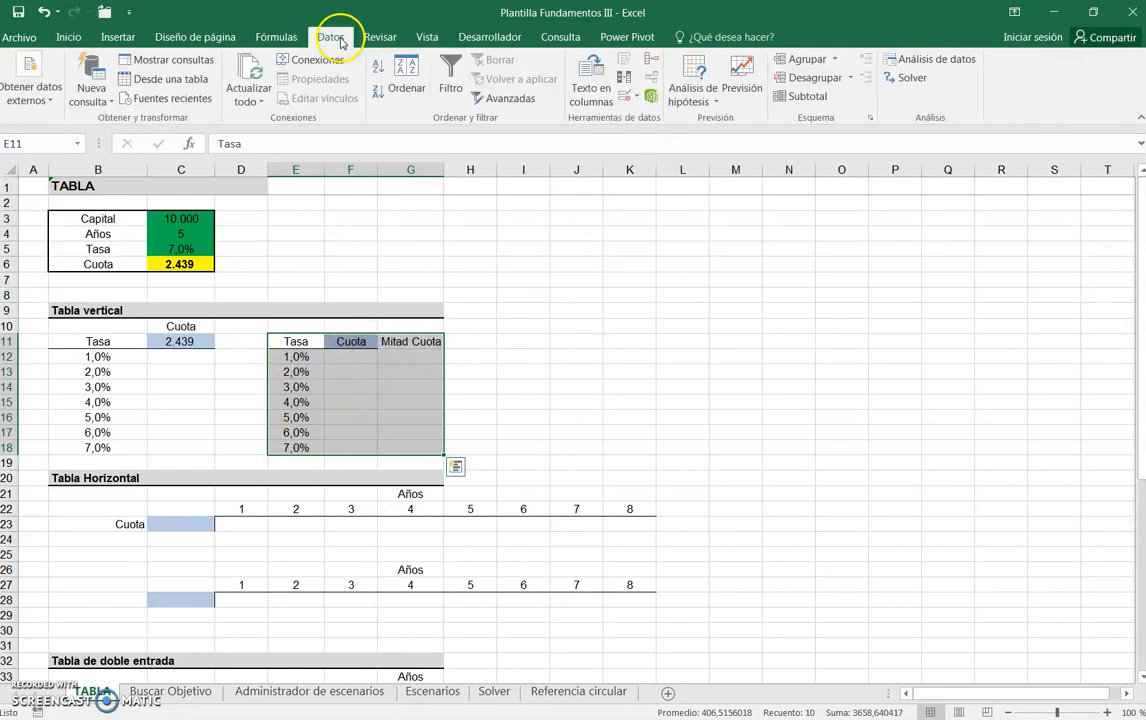
{"action": "left_click", "coordinate": [637, 97]}
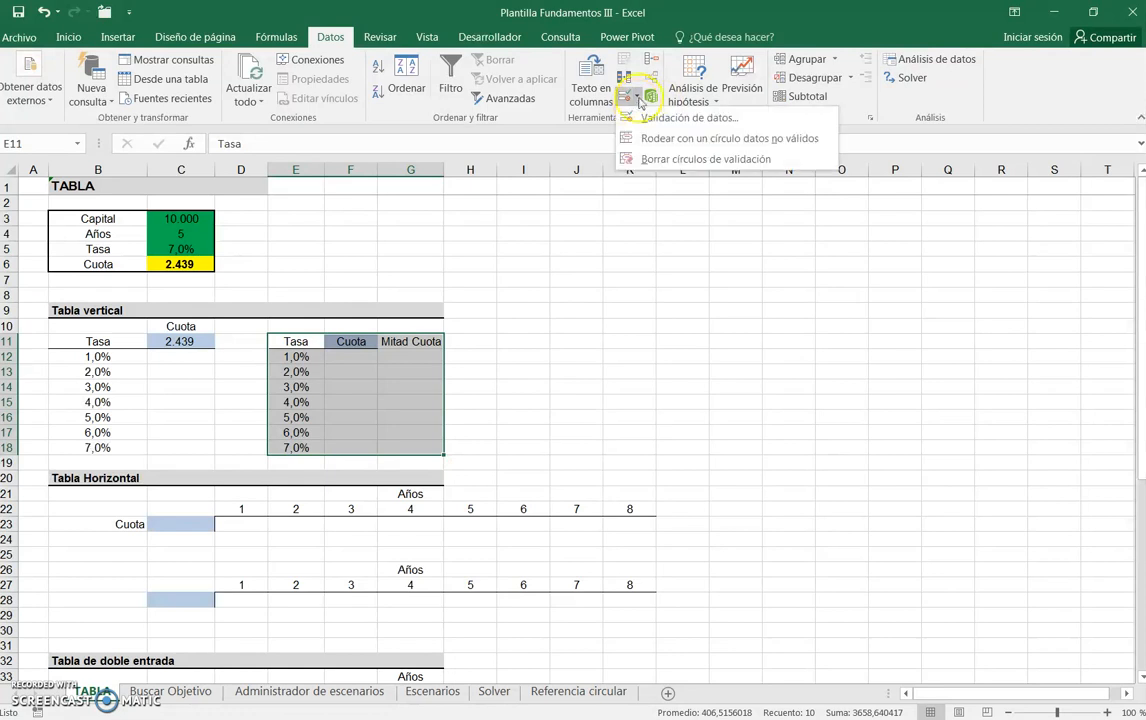
{"action": "left_click", "coordinate": [702, 88]}
{"action": "left_click", "coordinate": [702, 88]}
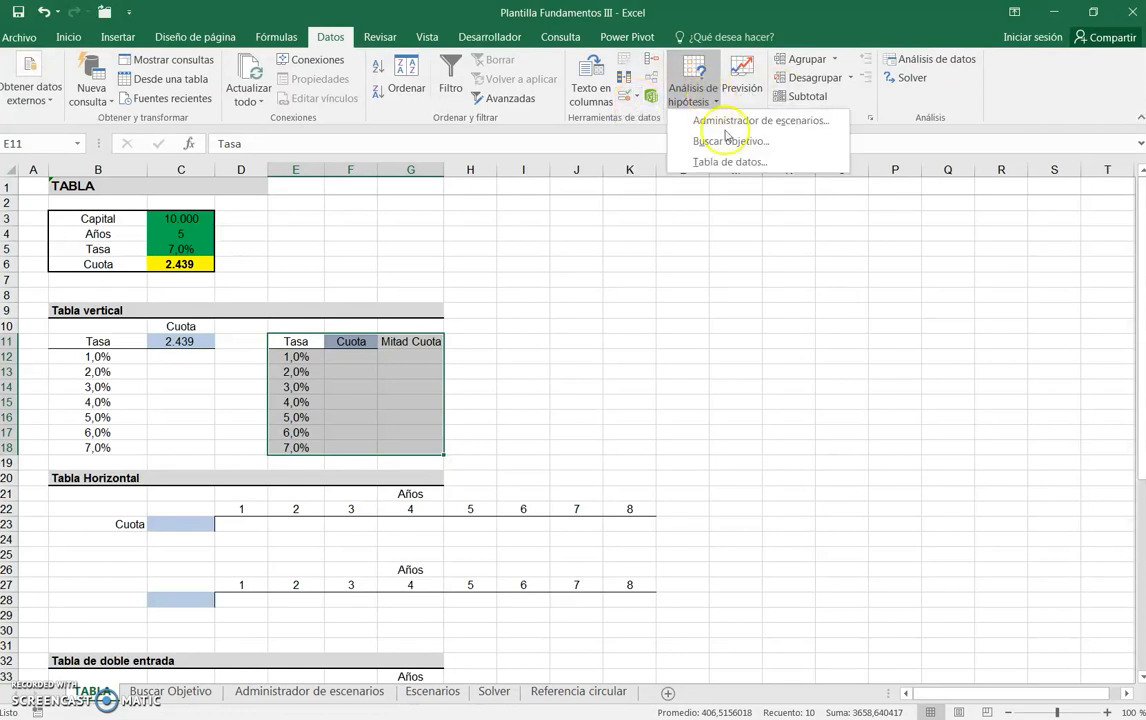
{"action": "left_click", "coordinate": [737, 160]}
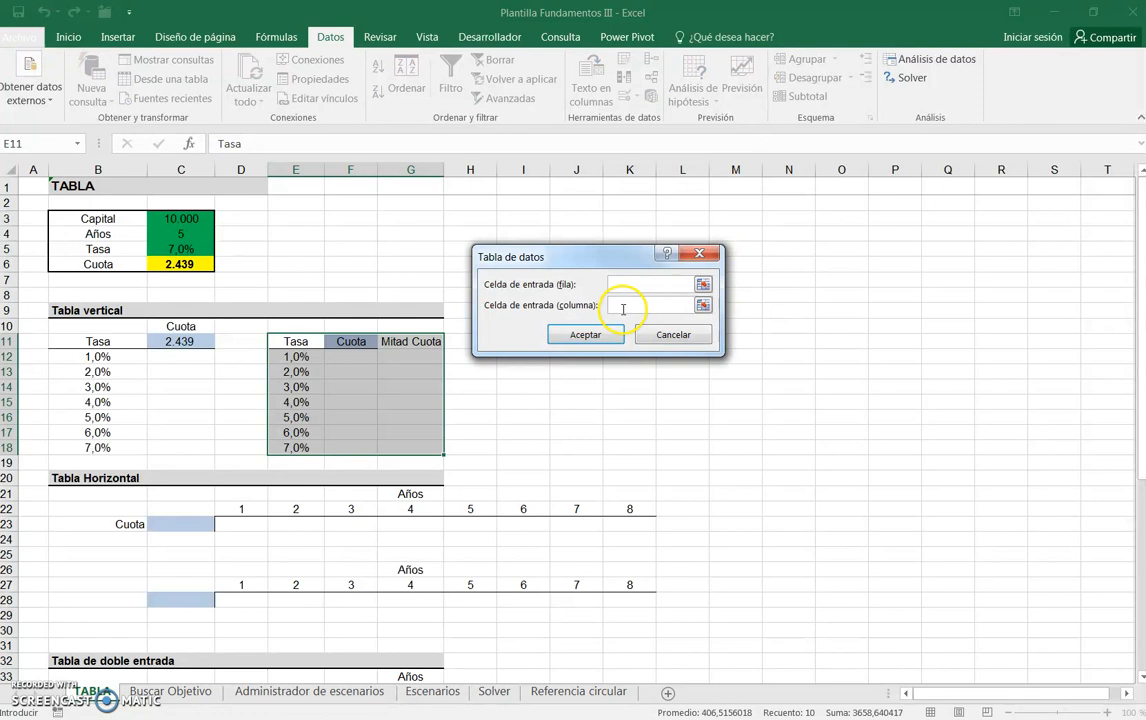
{"action": "left_click", "coordinate": [181, 249]}
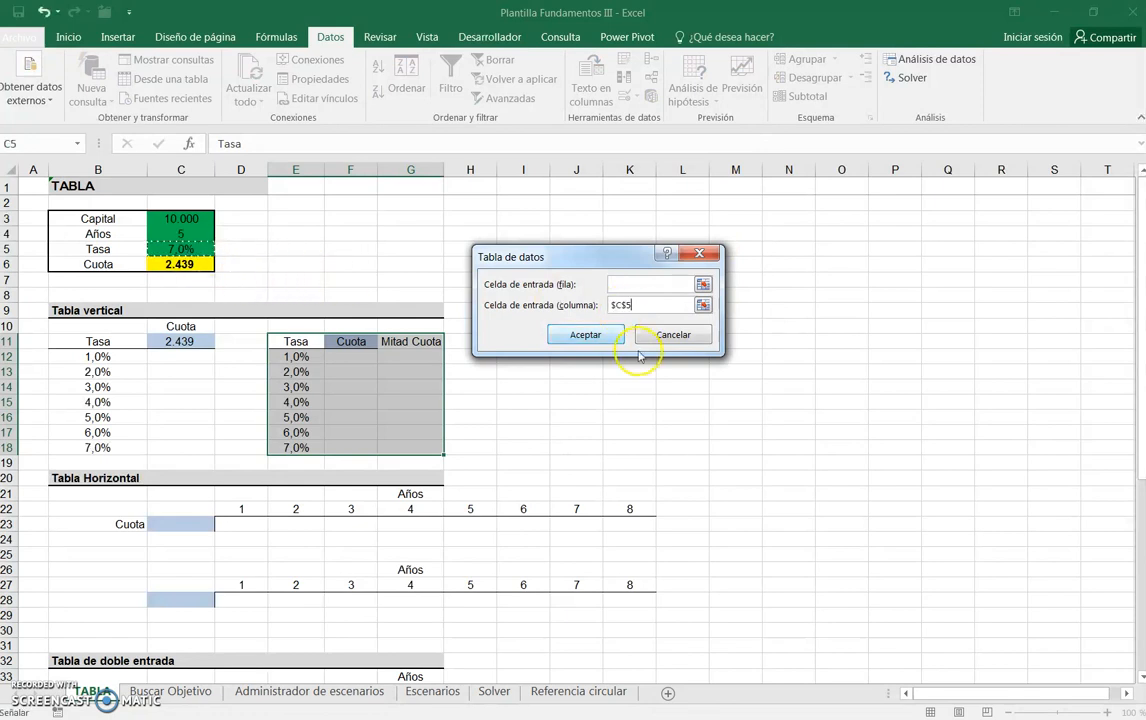
{"action": "left_click", "coordinate": [586, 334]}
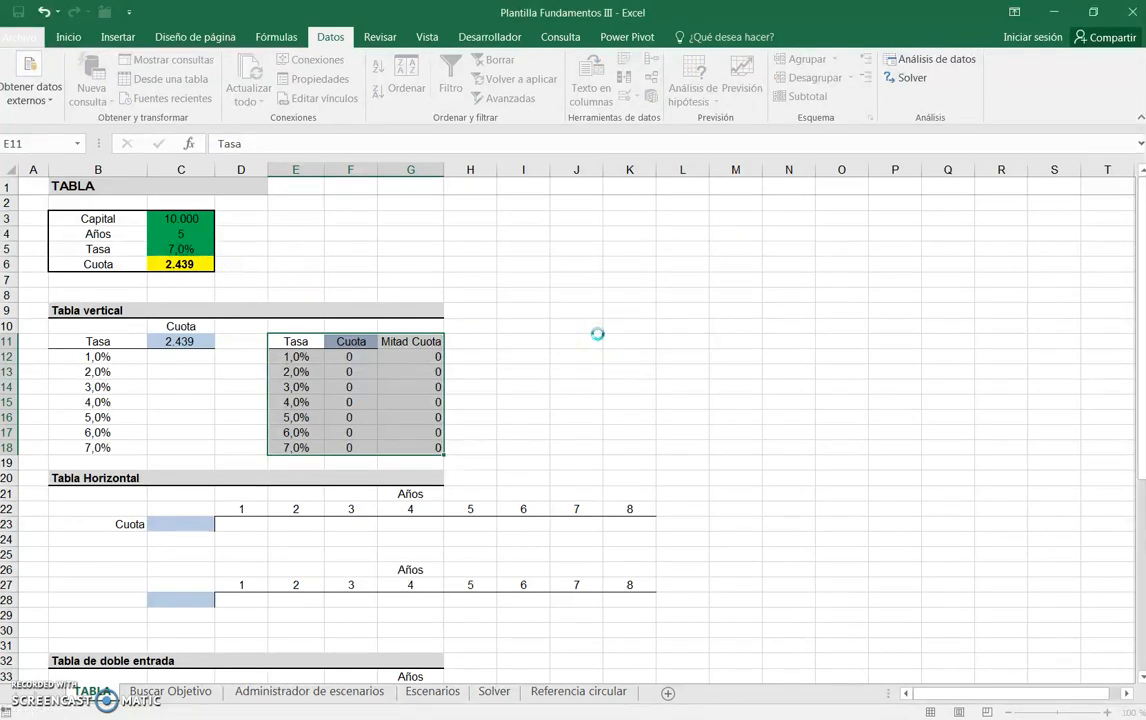
Copy the number format of the Cuota results F12:F18 onto the Mitad Cuota results G12:G18
{"action": "left_click_drag", "start_coordinate": [350, 357], "coordinate": [347, 447]}
{"action": "left_click", "coordinate": [68, 37]}
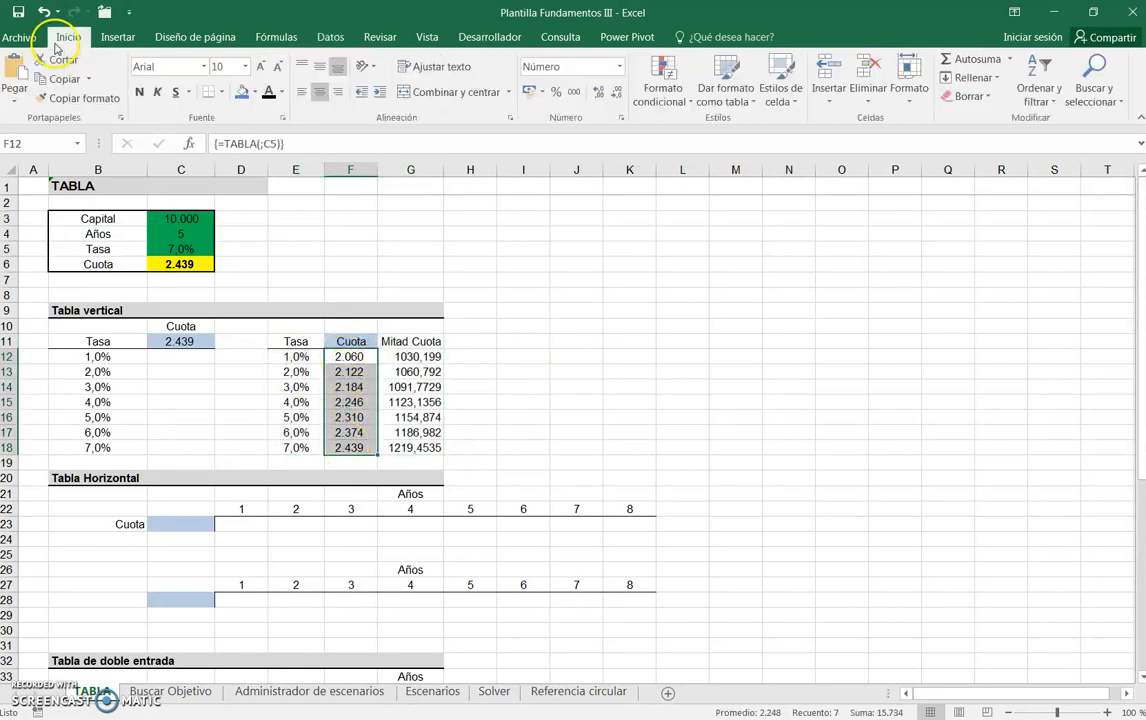
{"action": "left_click", "coordinate": [40, 100]}
{"action": "left_click_drag", "start_coordinate": [410, 357], "coordinate": [410, 447]}
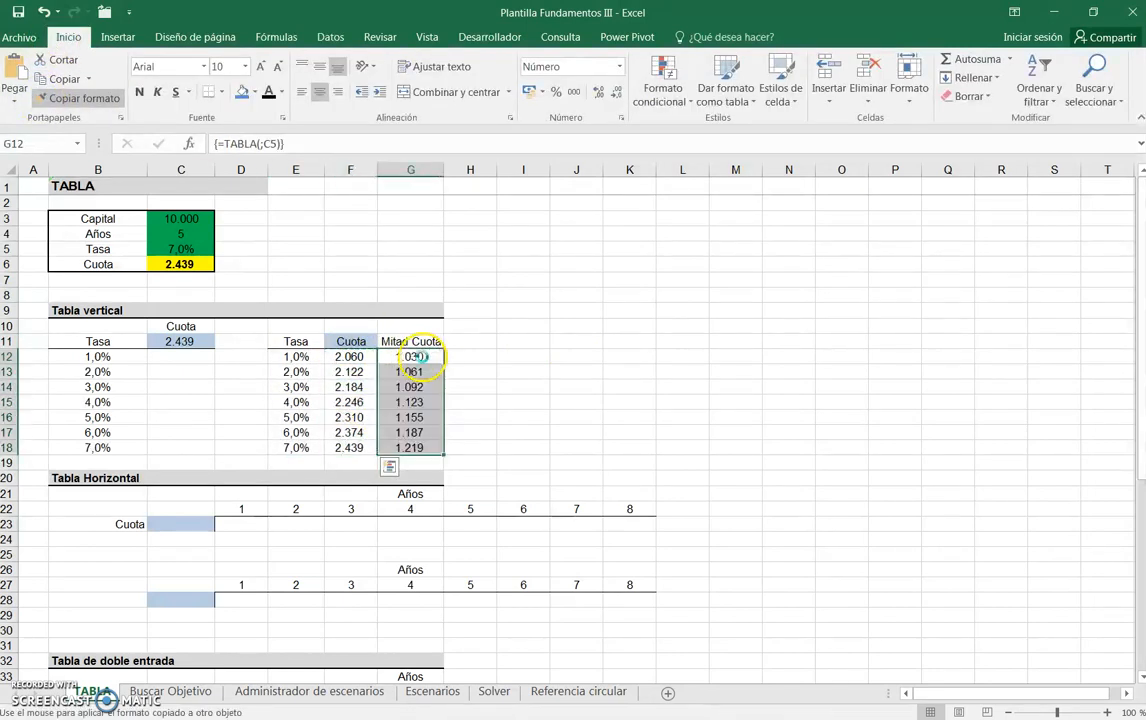
{"action": "left_click", "coordinate": [568, 356]}
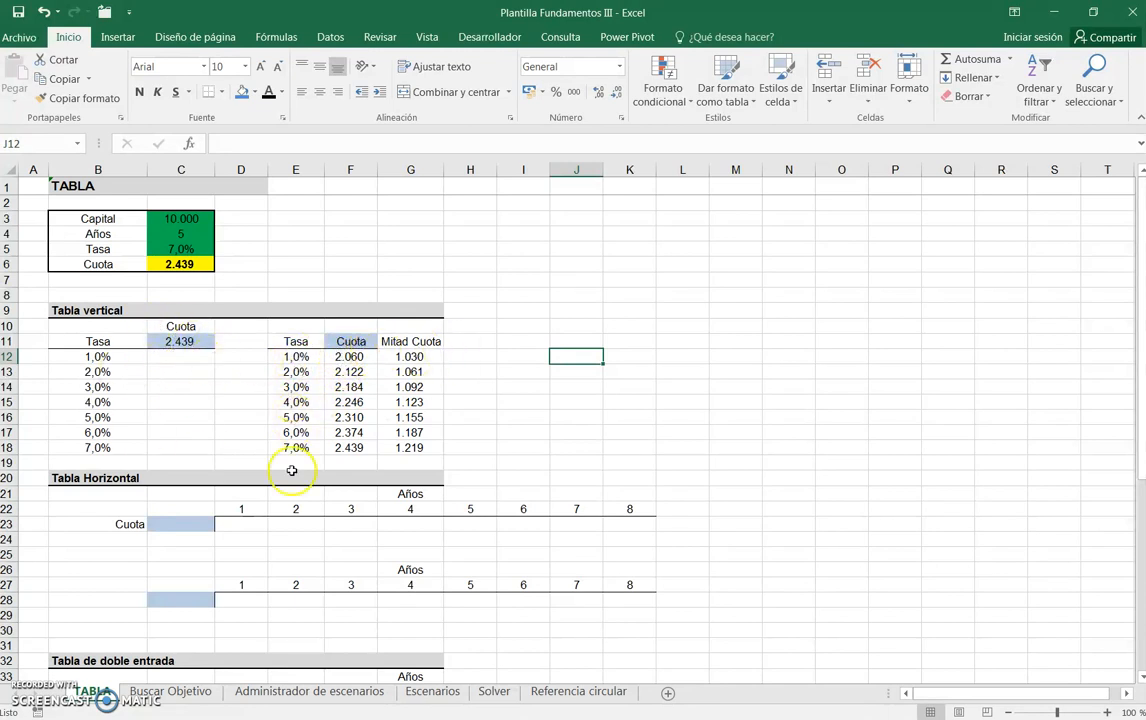
Try a data table on B11:C18 with C6 as the column input cell, and clear its results from C12:C18
{"action": "left_click_drag", "start_coordinate": [115, 341], "coordinate": [168, 446]}
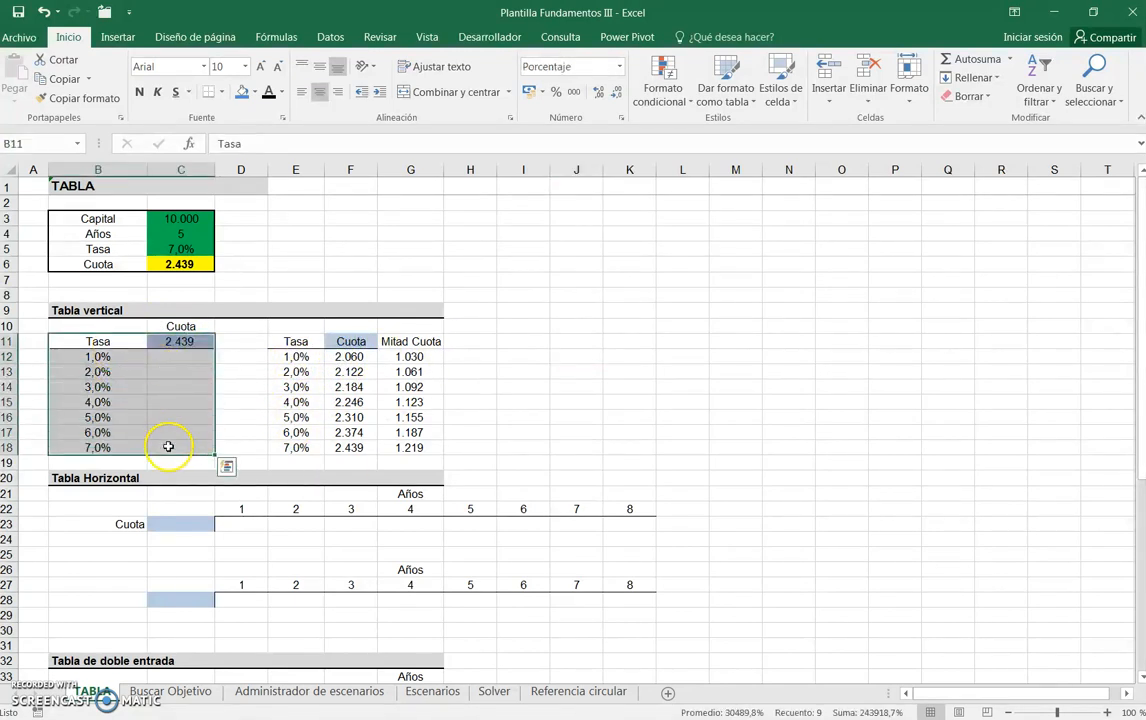
{"action": "left_click", "coordinate": [330, 37]}
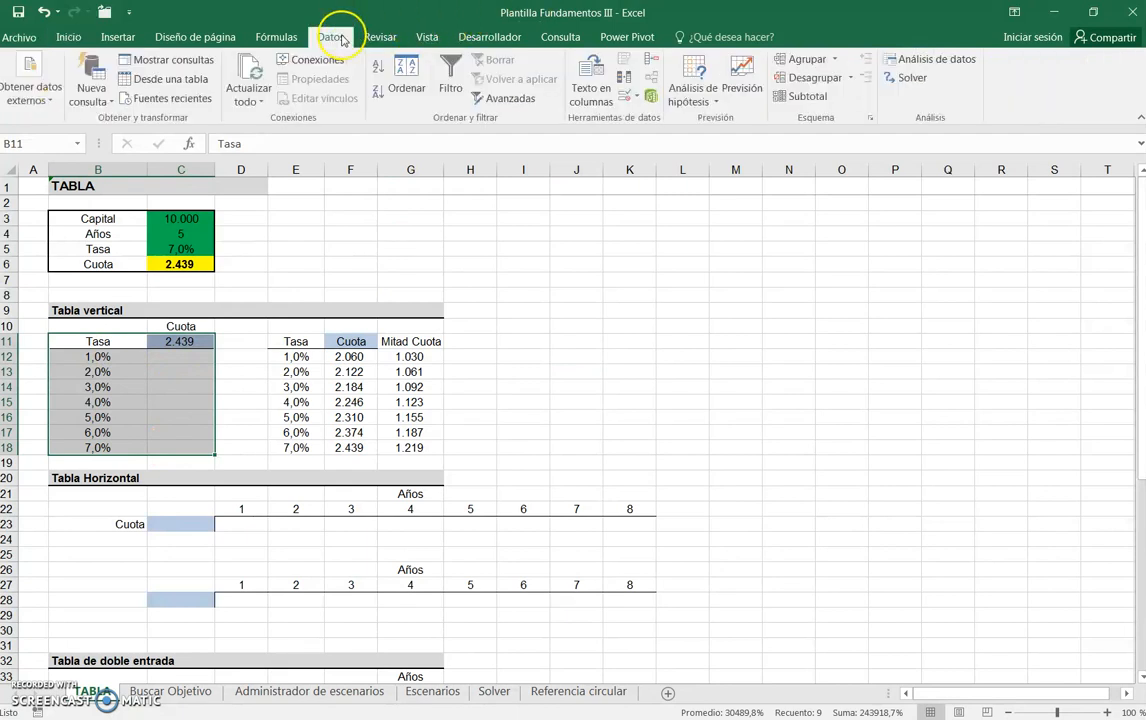
{"action": "left_click", "coordinate": [719, 104]}
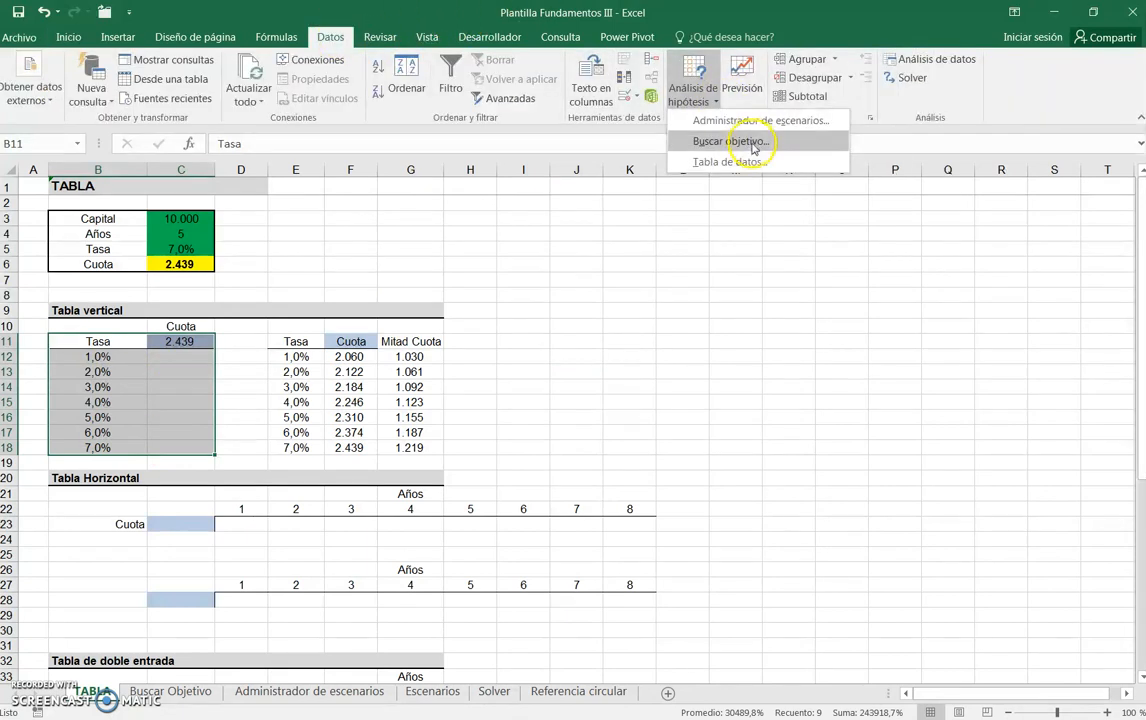
{"action": "left_click", "coordinate": [745, 160]}
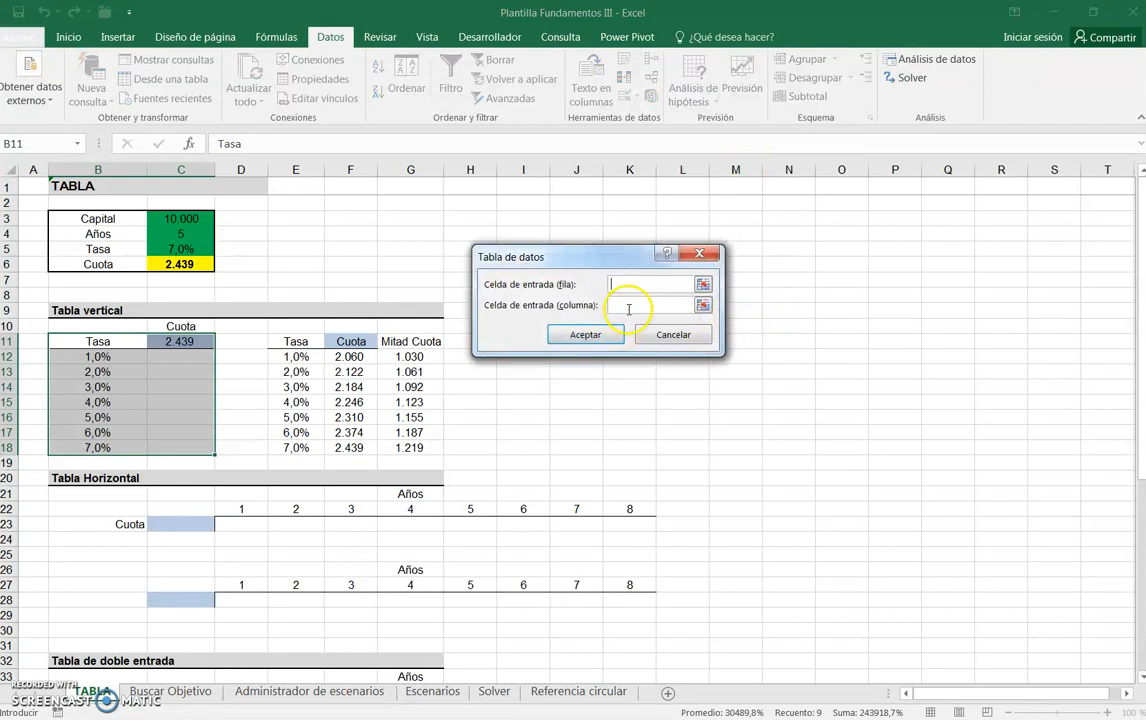
{"action": "left_click", "coordinate": [175, 248]}
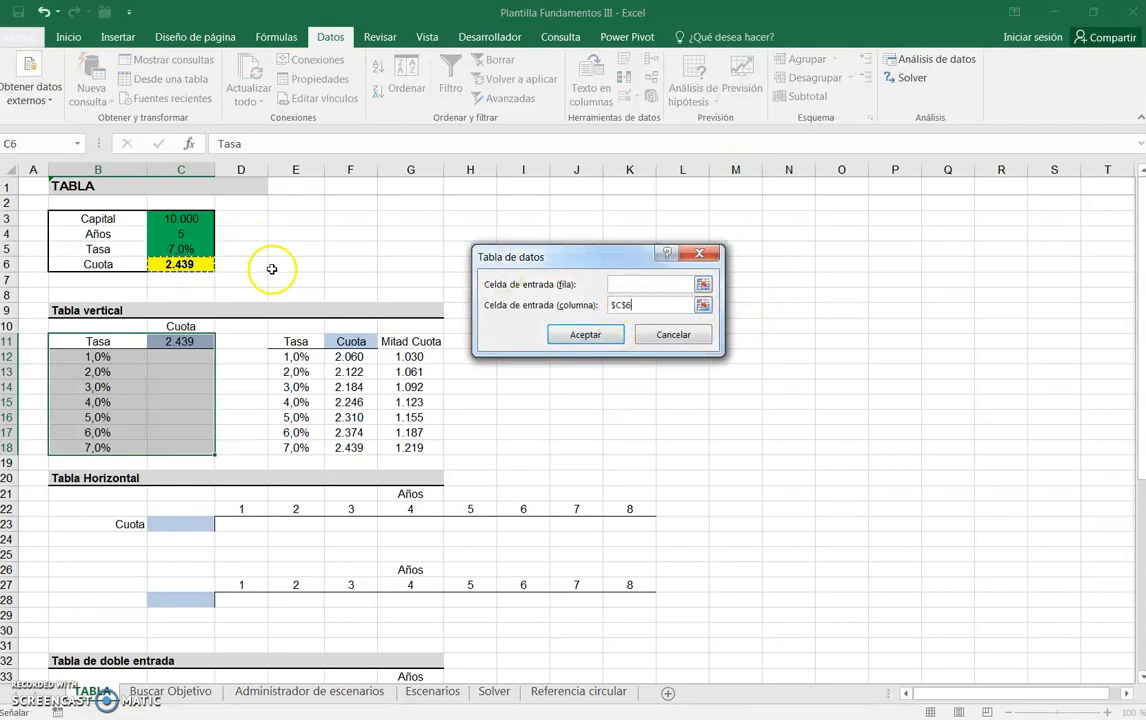
{"action": "left_click", "coordinate": [590, 332]}
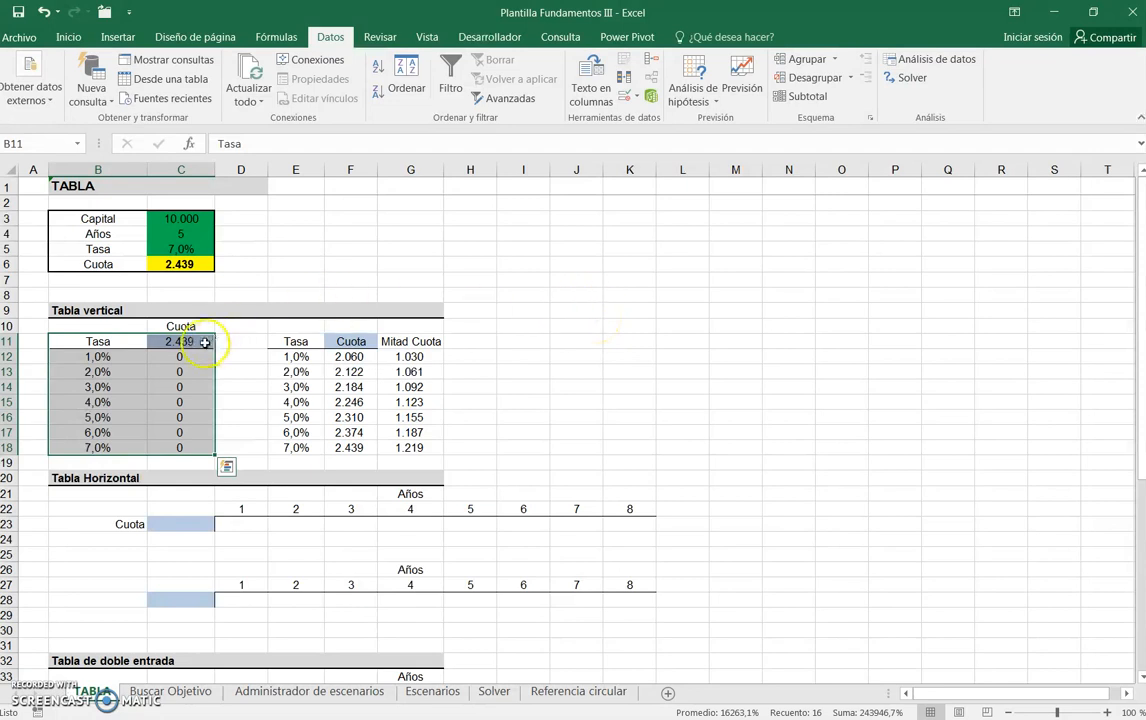
{"action": "left_click_drag", "start_coordinate": [194, 349], "coordinate": [186, 443]}
{"action": "key", "text": "Delete"}
Create a data table on B11:C18 with the rate cell C5 as the column input cell
{"action": "left_click_drag", "start_coordinate": [97, 341], "coordinate": [177, 449]}
{"action": "left_click", "coordinate": [693, 90]}
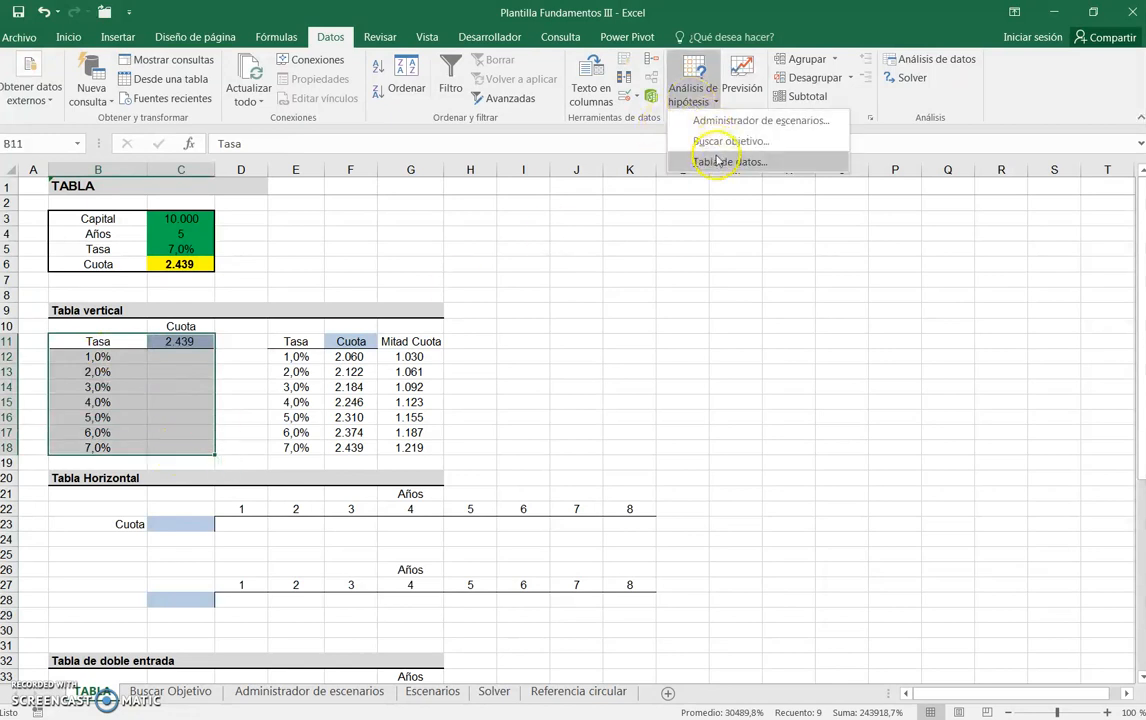
{"action": "left_click", "coordinate": [717, 161]}
{"action": "left_click", "coordinate": [181, 249]}
{"action": "left_click", "coordinate": [585, 334]}
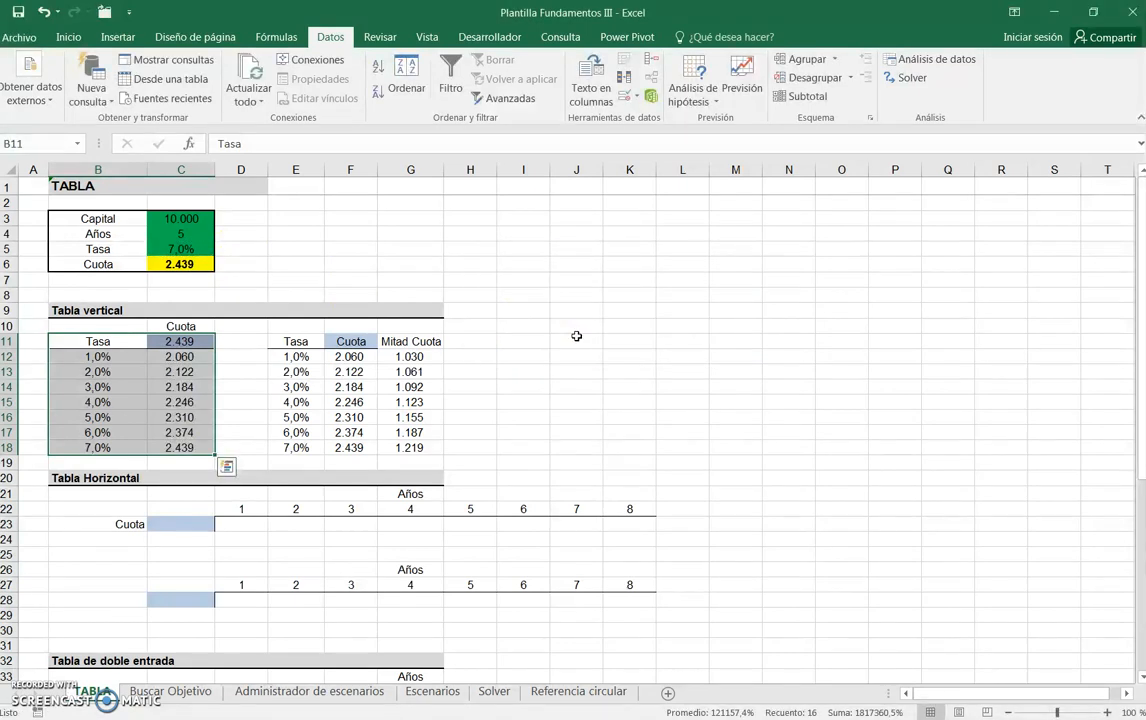
{"action": "left_click", "coordinate": [598, 328]}
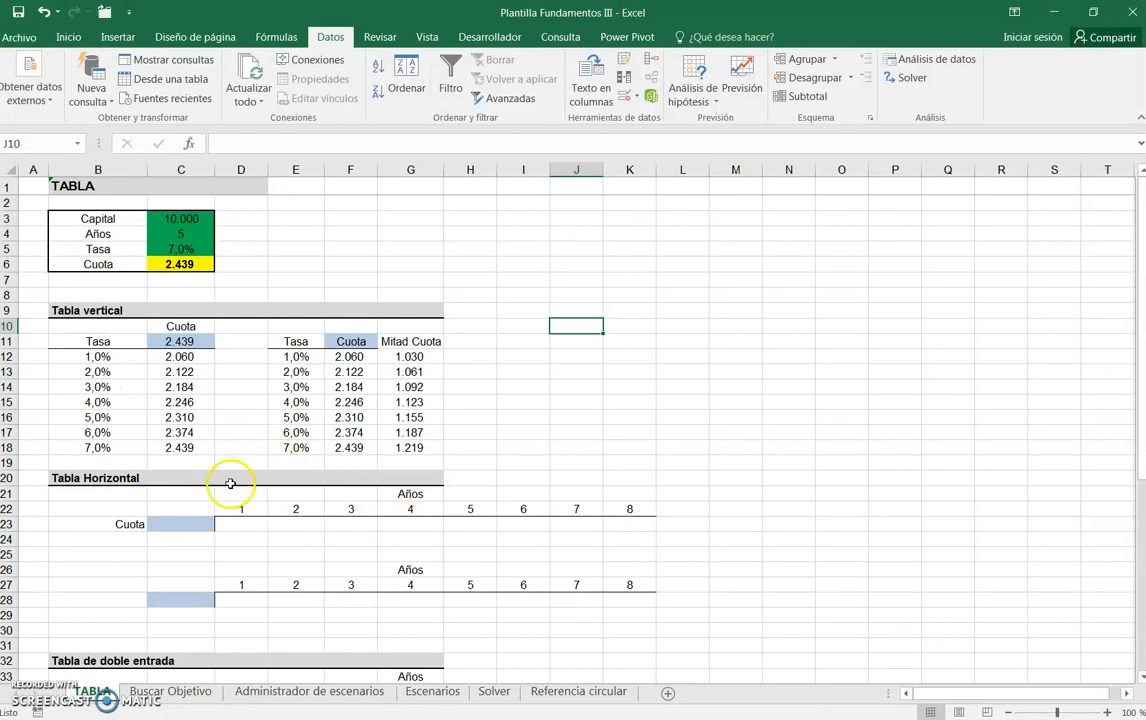
Link C23 in the first horizontal table to the payment with the formula =C6
{"action": "left_click", "coordinate": [182, 524]}
{"action": "type", "text": "="}
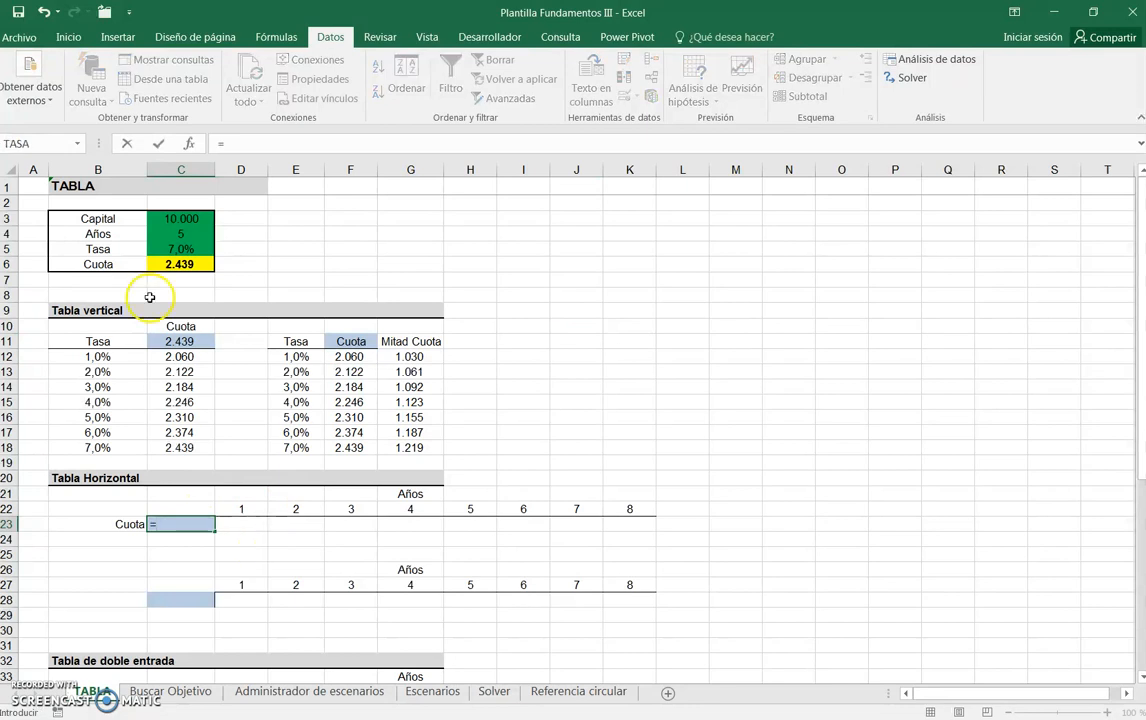
{"action": "left_click", "coordinate": [180, 264]}
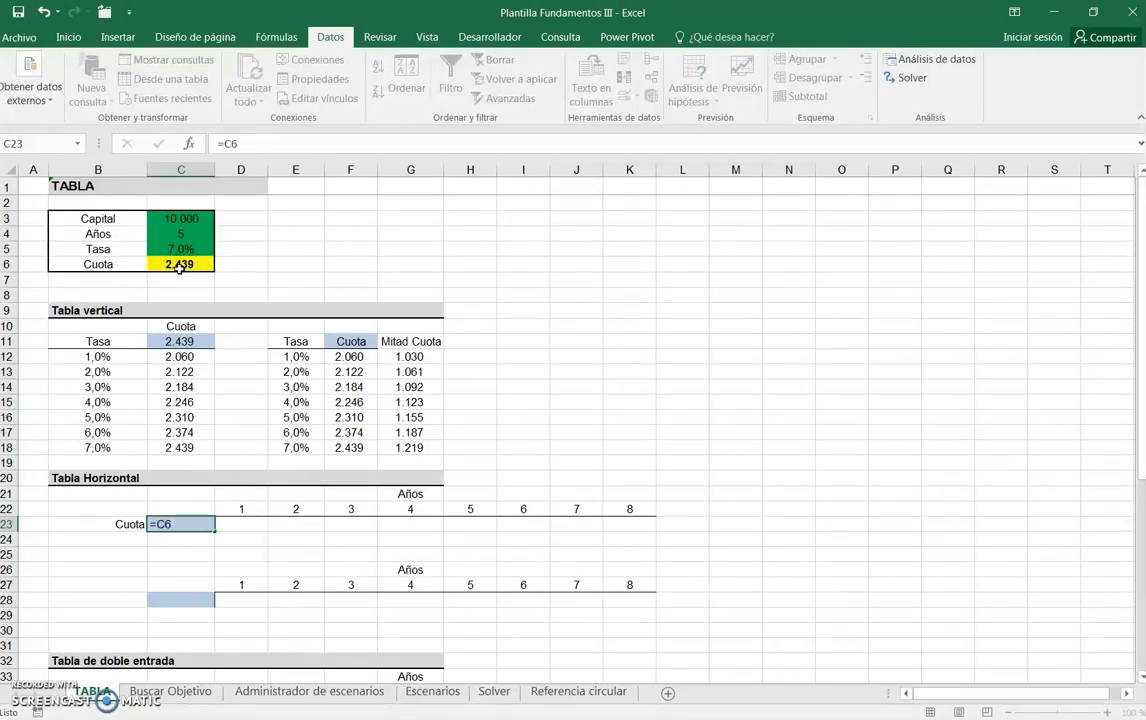
{"action": "key", "text": "Return"}
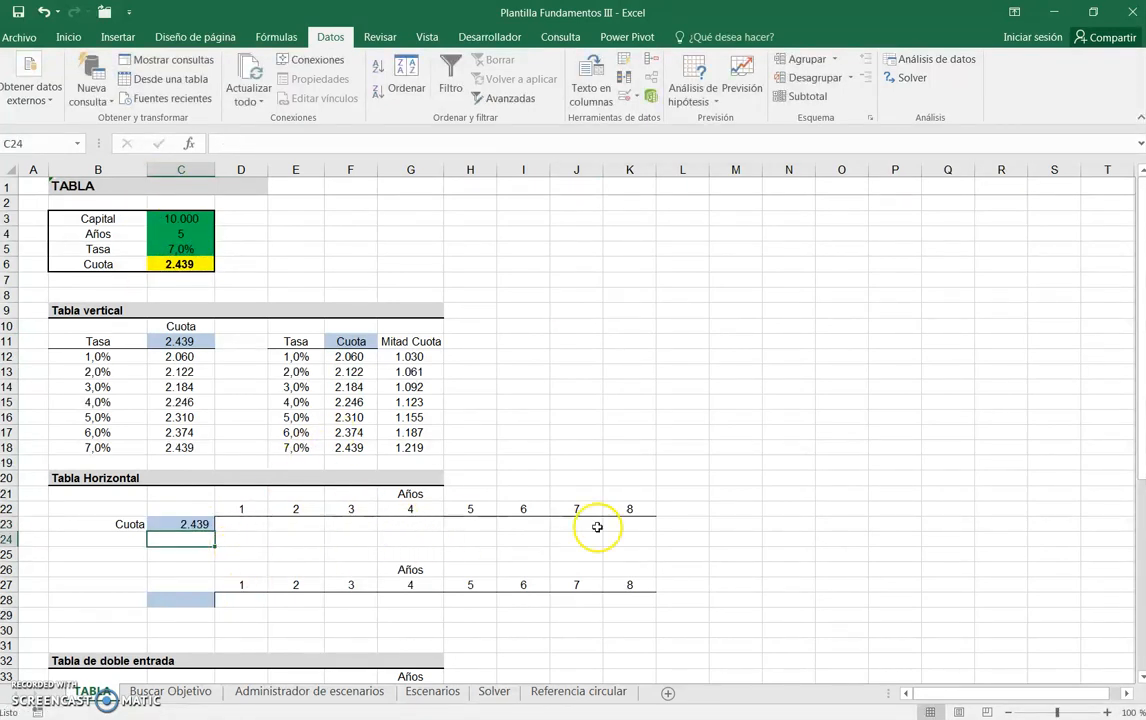
Create a data table on C22:K23 with the years cell C4 as row input, and compare H23 with F18 and C18
{"action": "left_click_drag", "start_coordinate": [186, 507], "coordinate": [607, 527]}
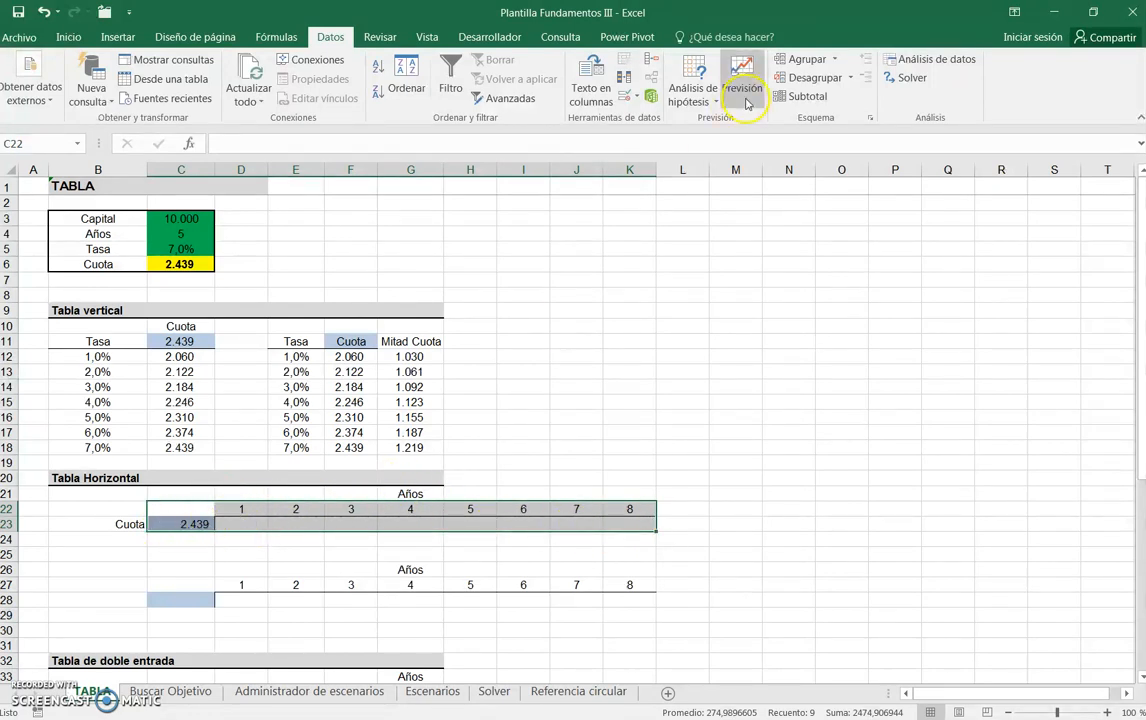
{"action": "left_click", "coordinate": [713, 106]}
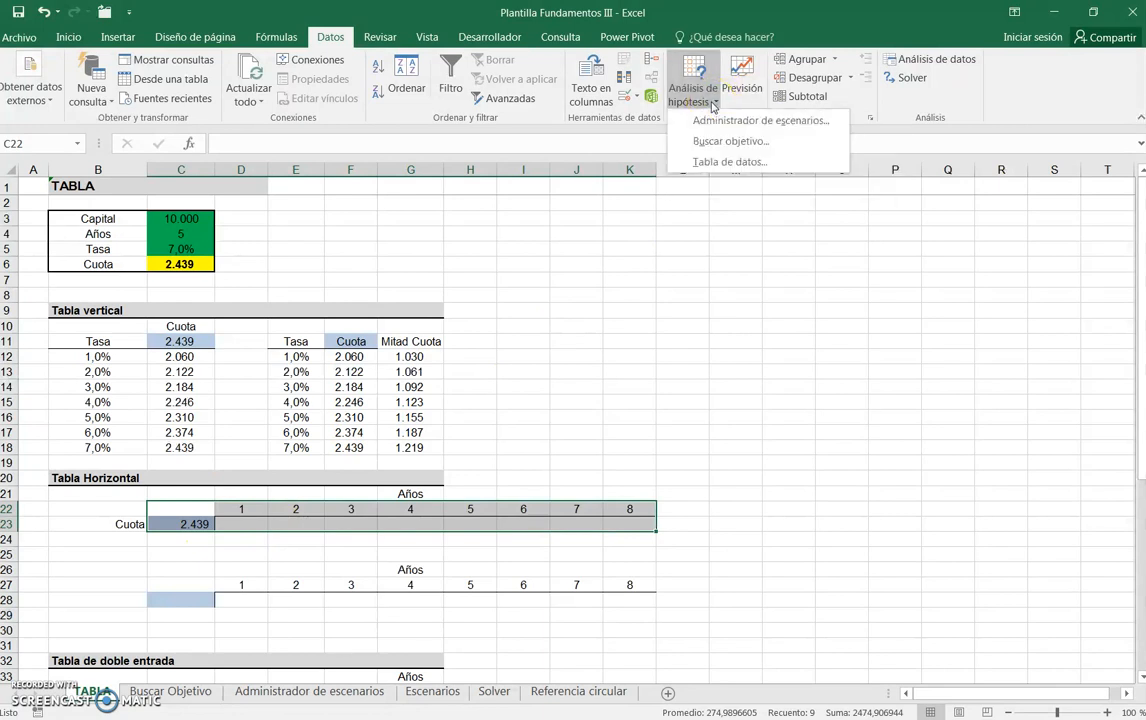
{"action": "left_click", "coordinate": [715, 160]}
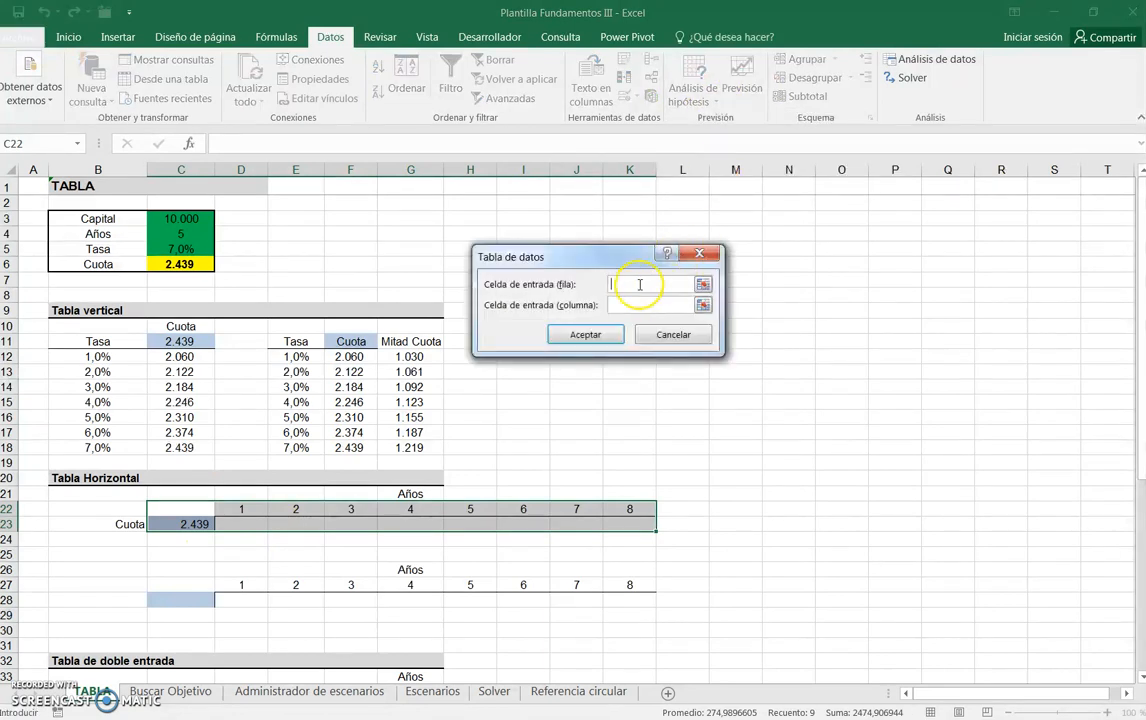
{"action": "left_click", "coordinate": [179, 238]}
{"action": "left_click", "coordinate": [594, 339]}
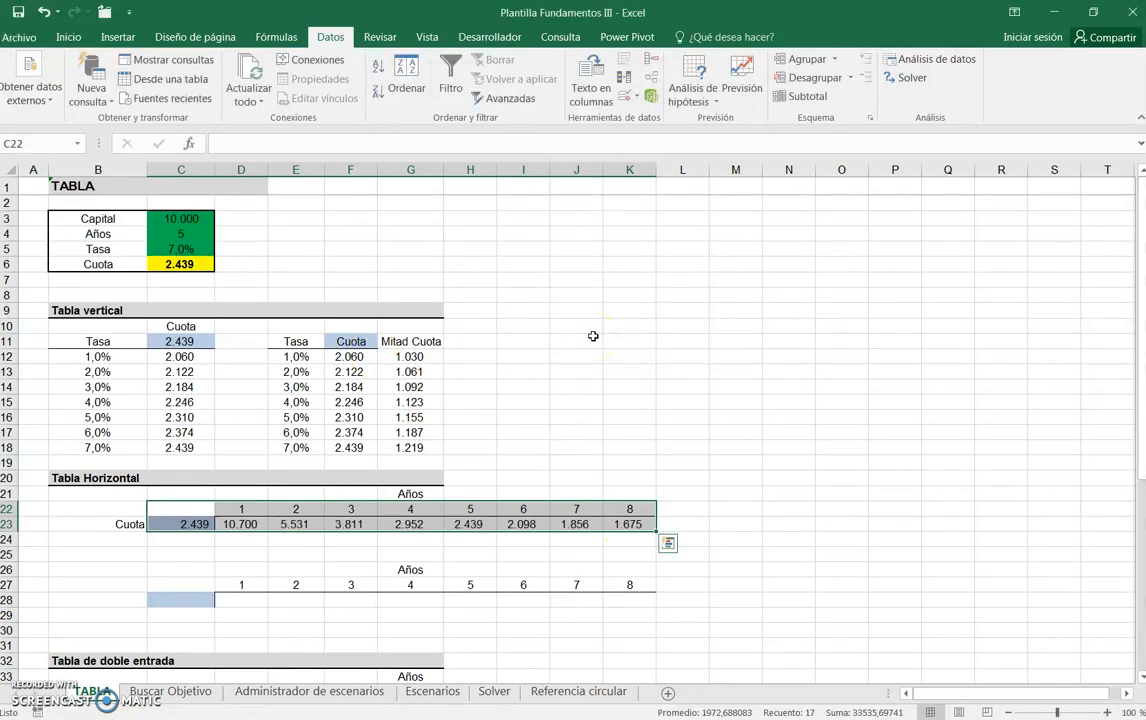
{"action": "left_click", "coordinate": [593, 368]}
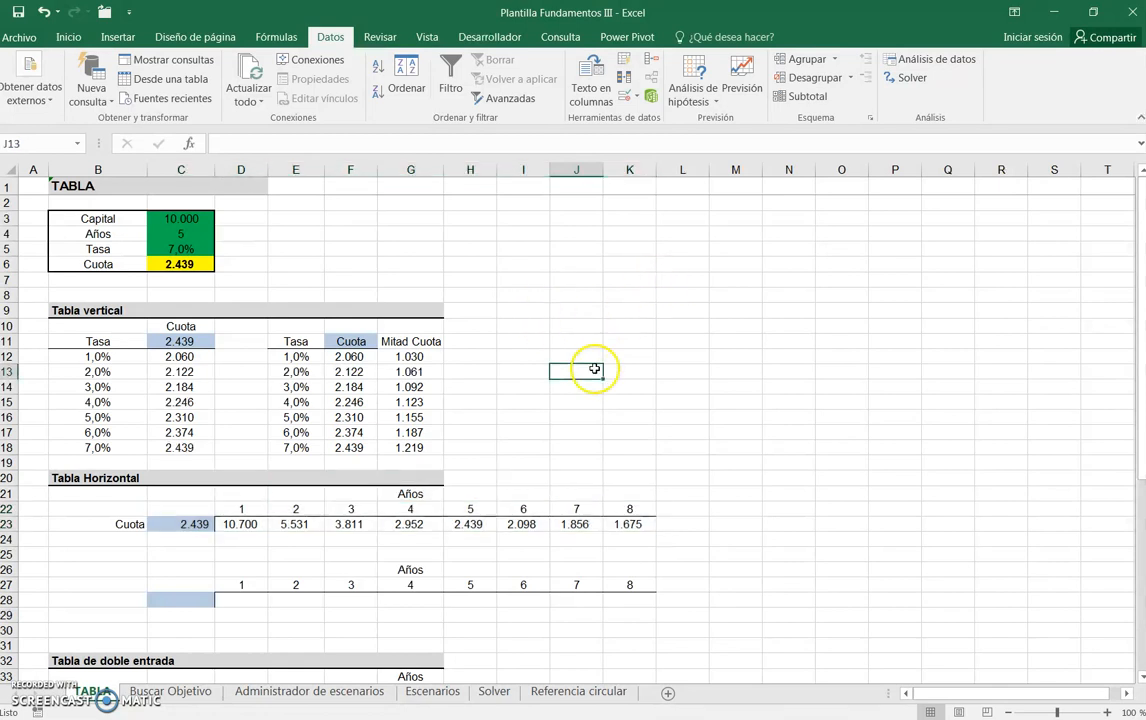
{"action": "left_click", "coordinate": [471, 521]}
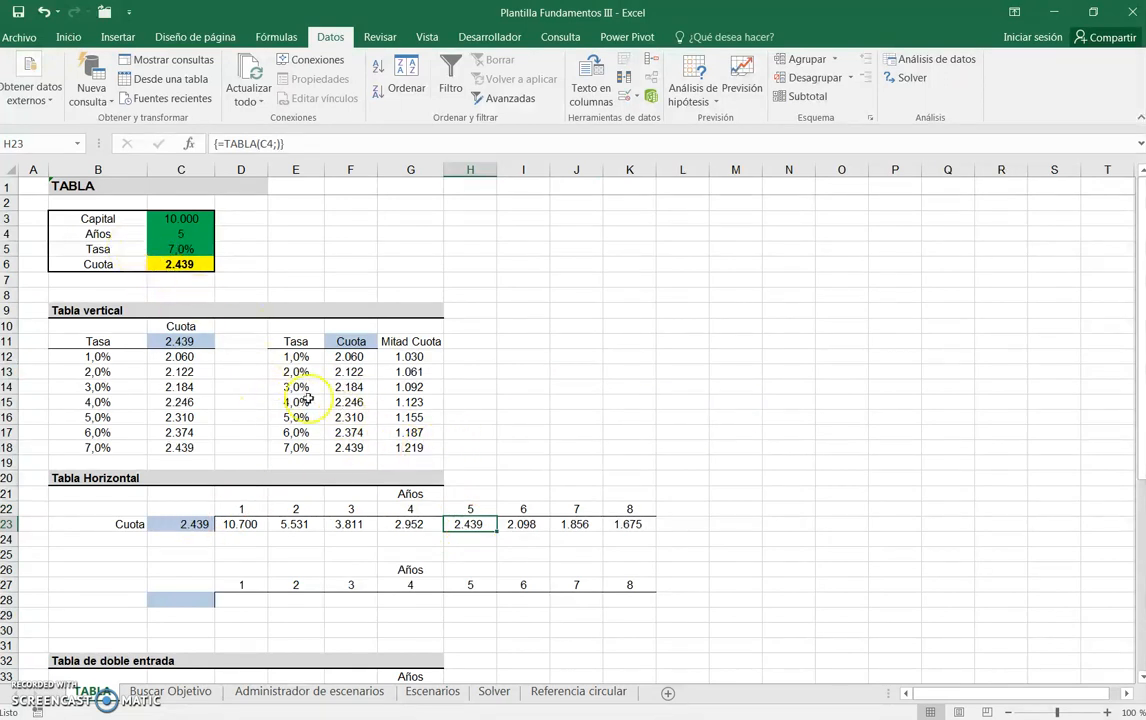
{"action": "left_click", "coordinate": [350, 447]}
{"action": "left_click", "coordinate": [173, 446]}
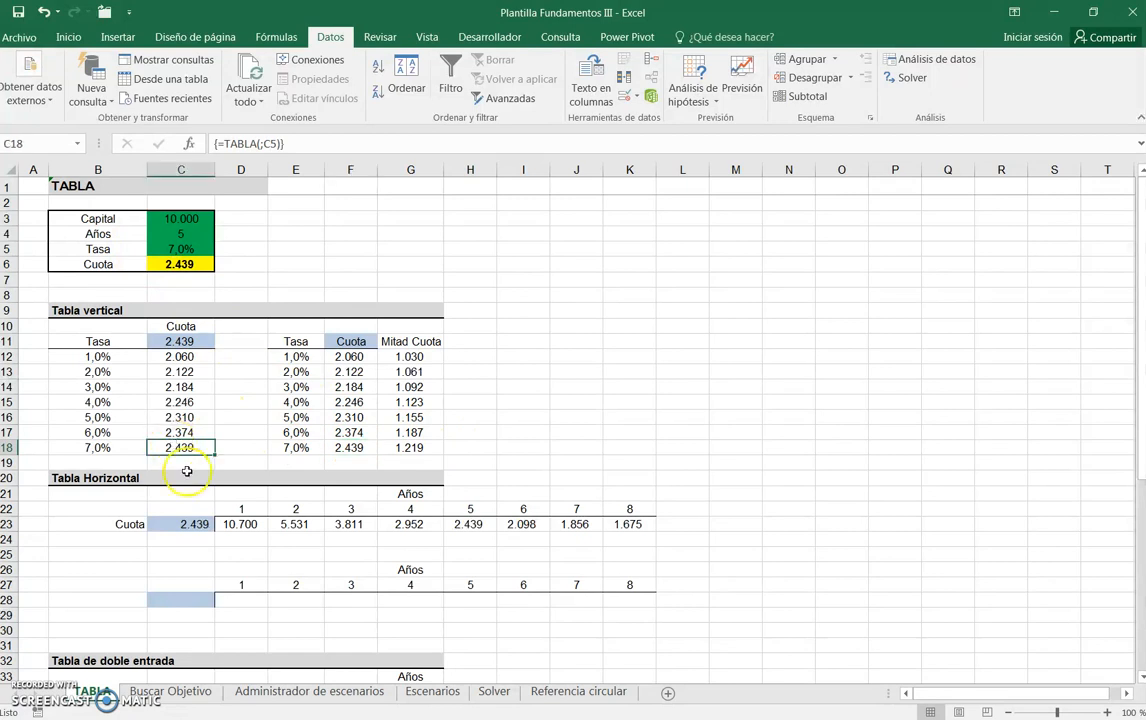
Enter =C6 in C28 as the result formula of the second horizontal table
{"action": "left_click", "coordinate": [184, 597]}
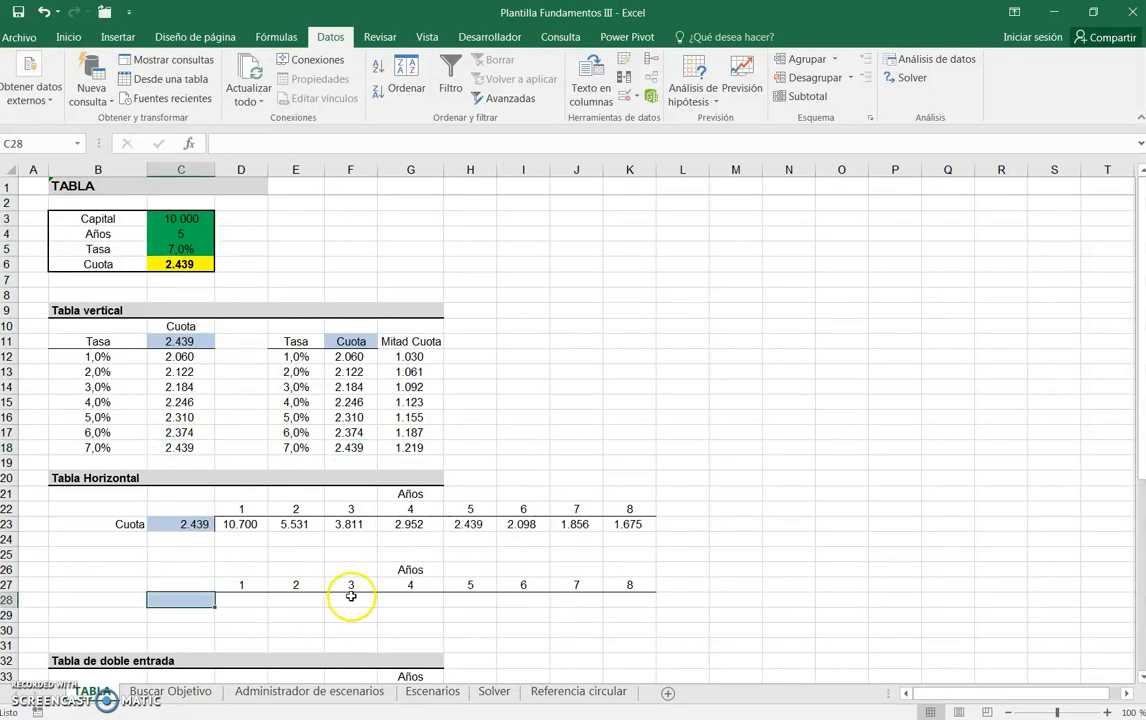
{"action": "type", "text": "="}
{"action": "left_click", "coordinate": [183, 263]}
{"action": "key", "text": "ctrl+Return"}
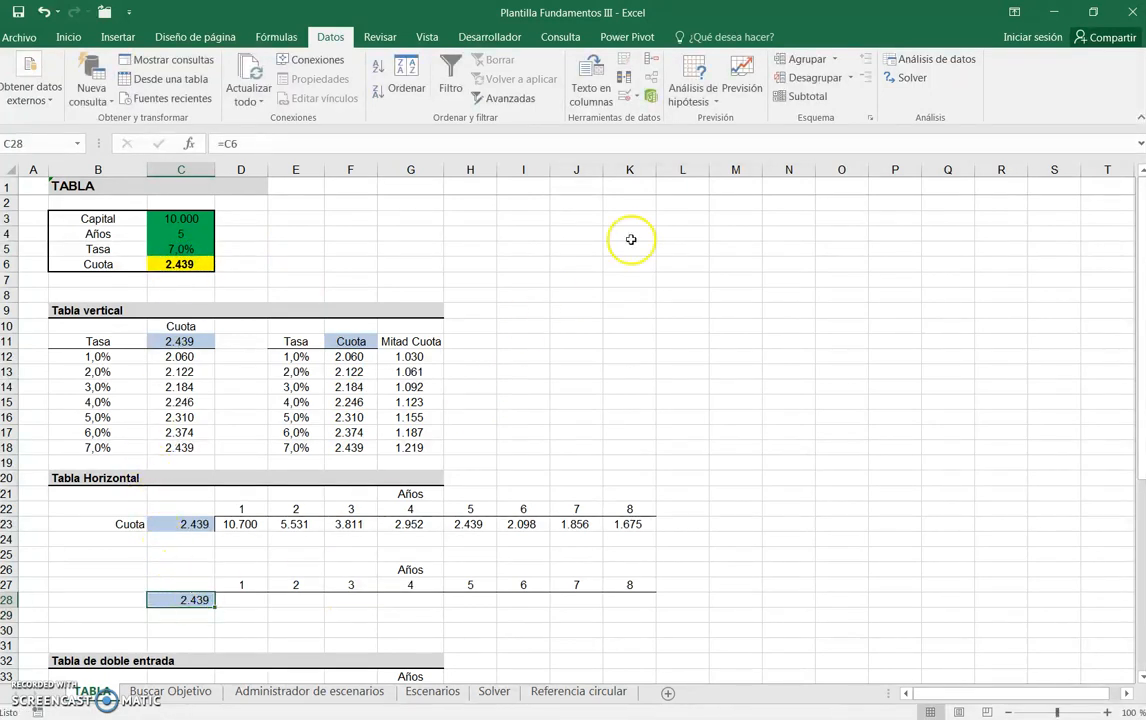
Copy the custom "Cuota" format of F11 onto C28 in the second horizontal table
{"action": "left_click", "coordinate": [342, 341]}
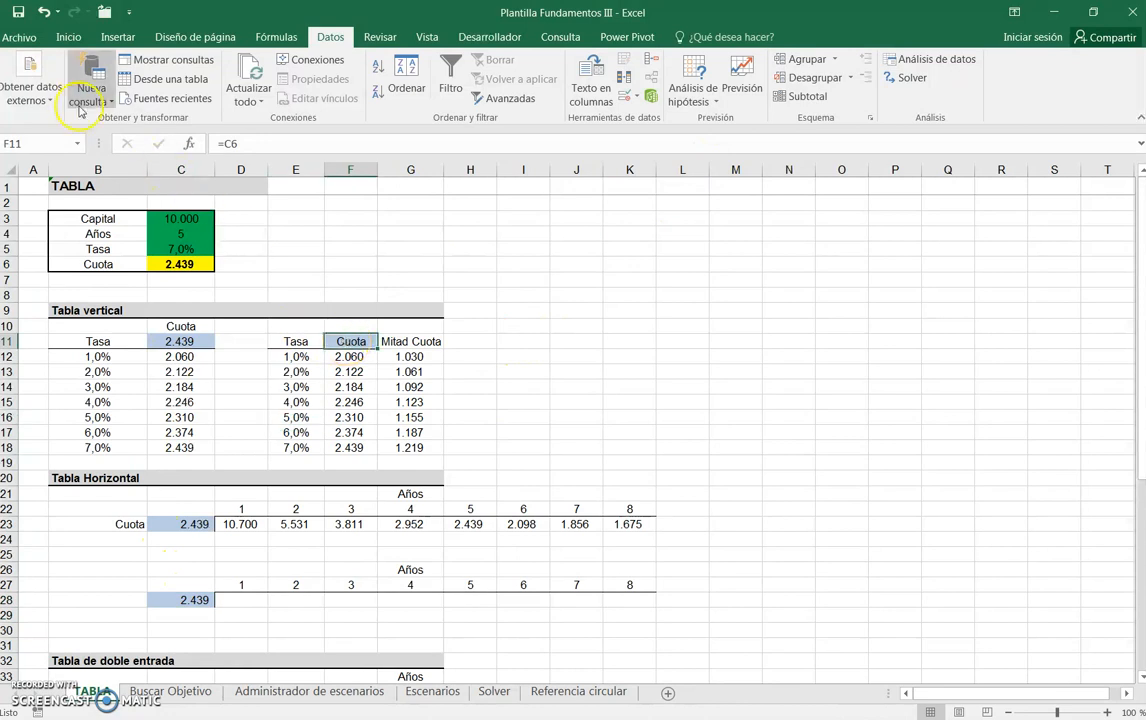
{"action": "left_click", "coordinate": [68, 40]}
{"action": "double_click", "coordinate": [55, 98]}
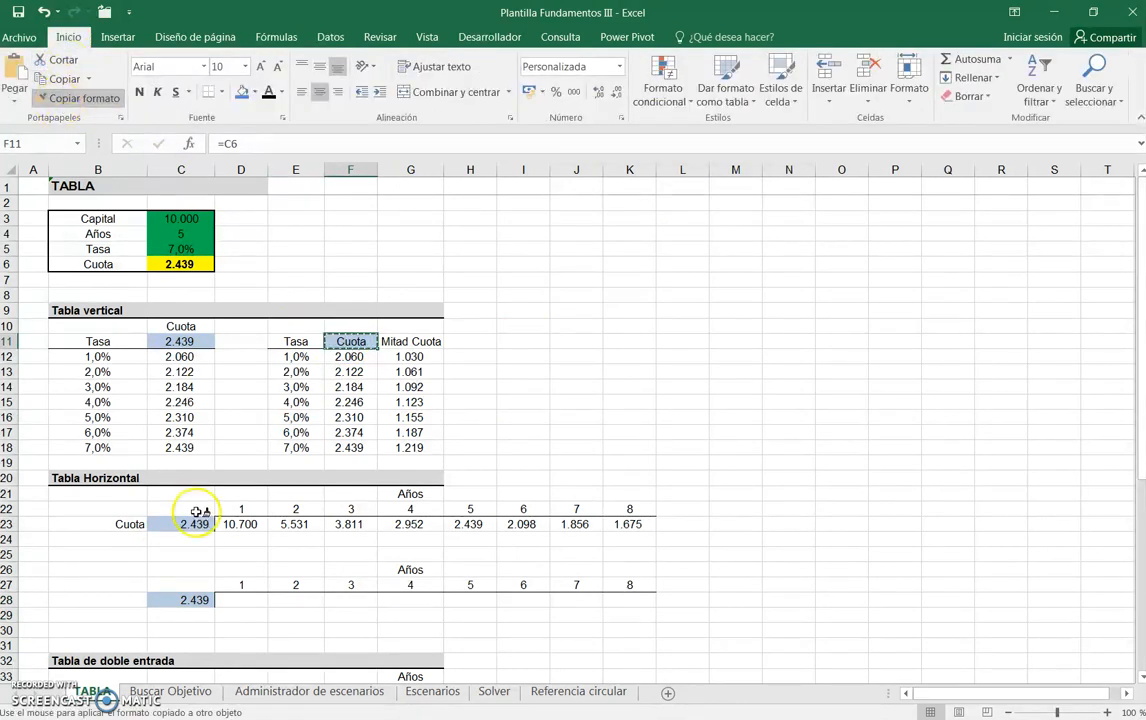
{"action": "left_click", "coordinate": [181, 601]}
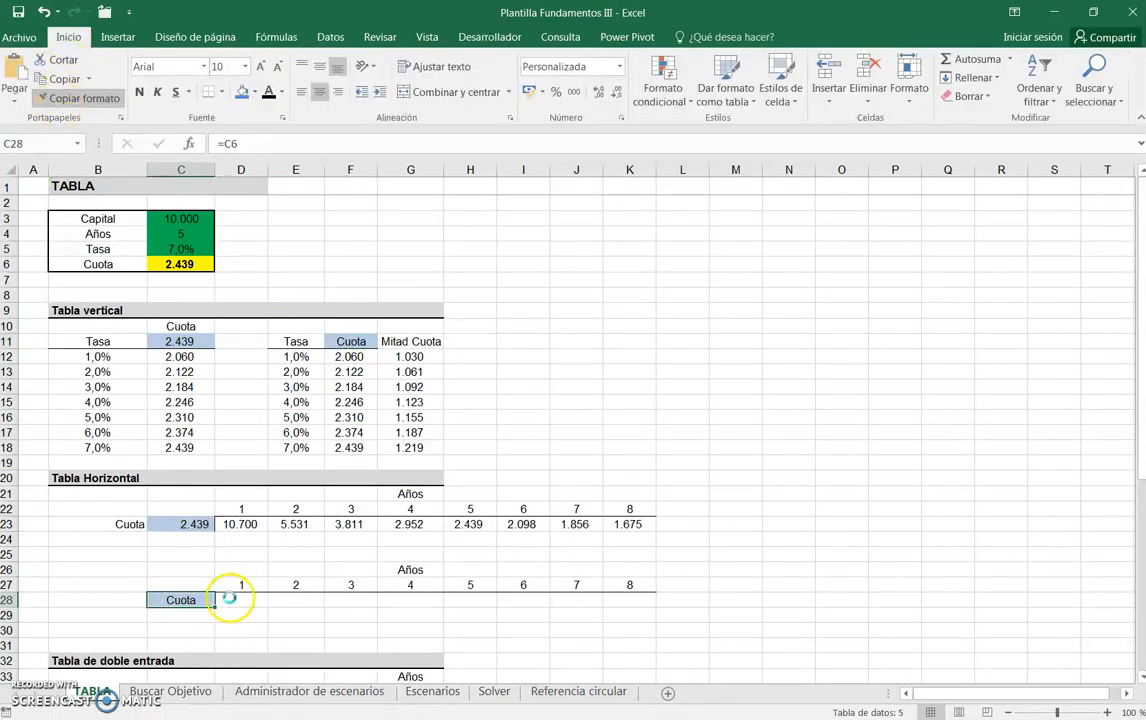
Create a data table on C27:K28 with the years cell C4 as the row input cell
{"action": "left_click_drag", "start_coordinate": [197, 588], "coordinate": [637, 599]}
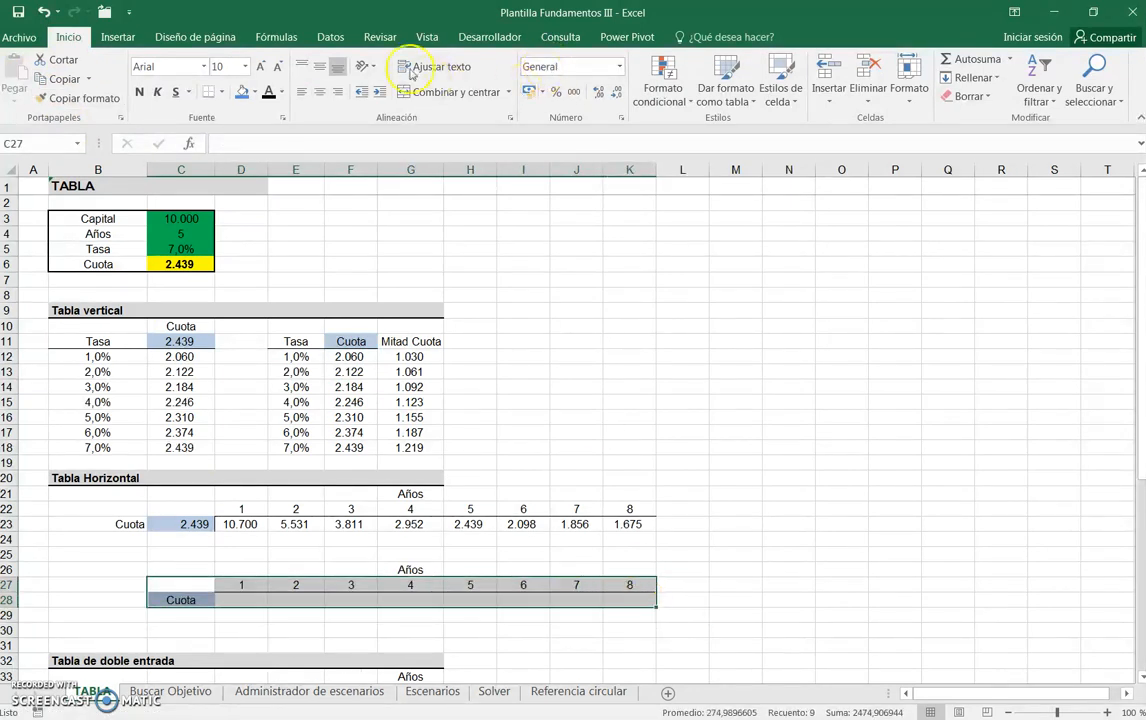
{"action": "left_click", "coordinate": [330, 37]}
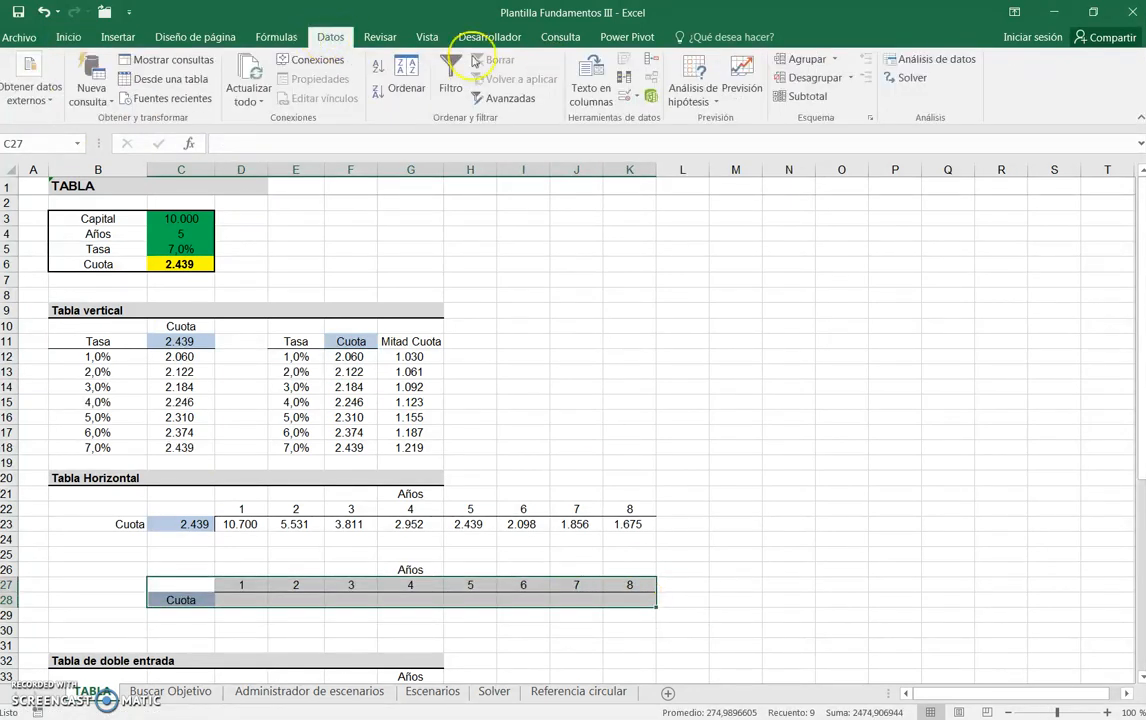
{"action": "left_click", "coordinate": [695, 88]}
{"action": "left_click", "coordinate": [723, 164]}
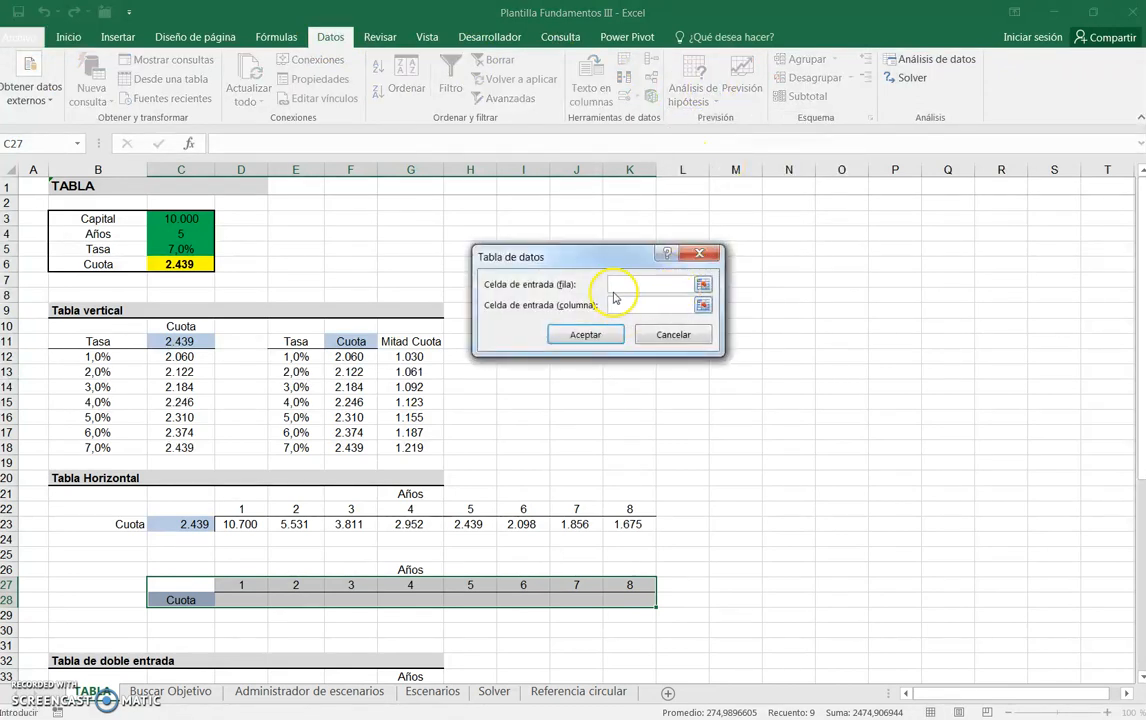
{"action": "left_click", "coordinate": [178, 233]}
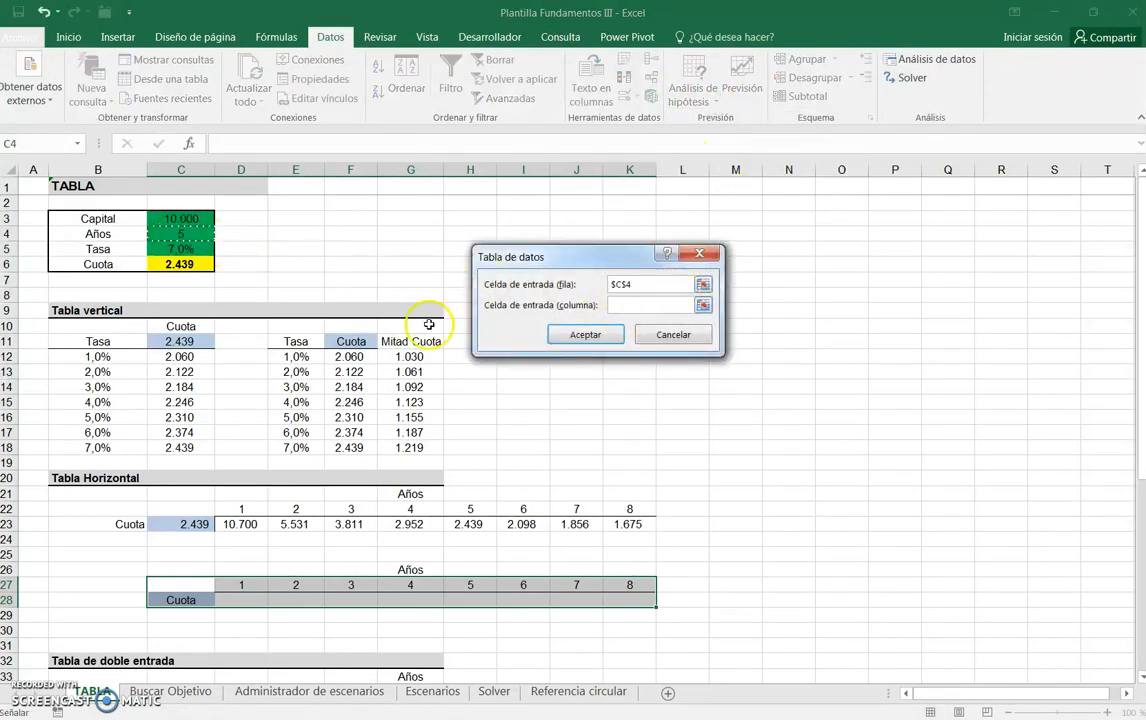
{"action": "left_click", "coordinate": [588, 334]}
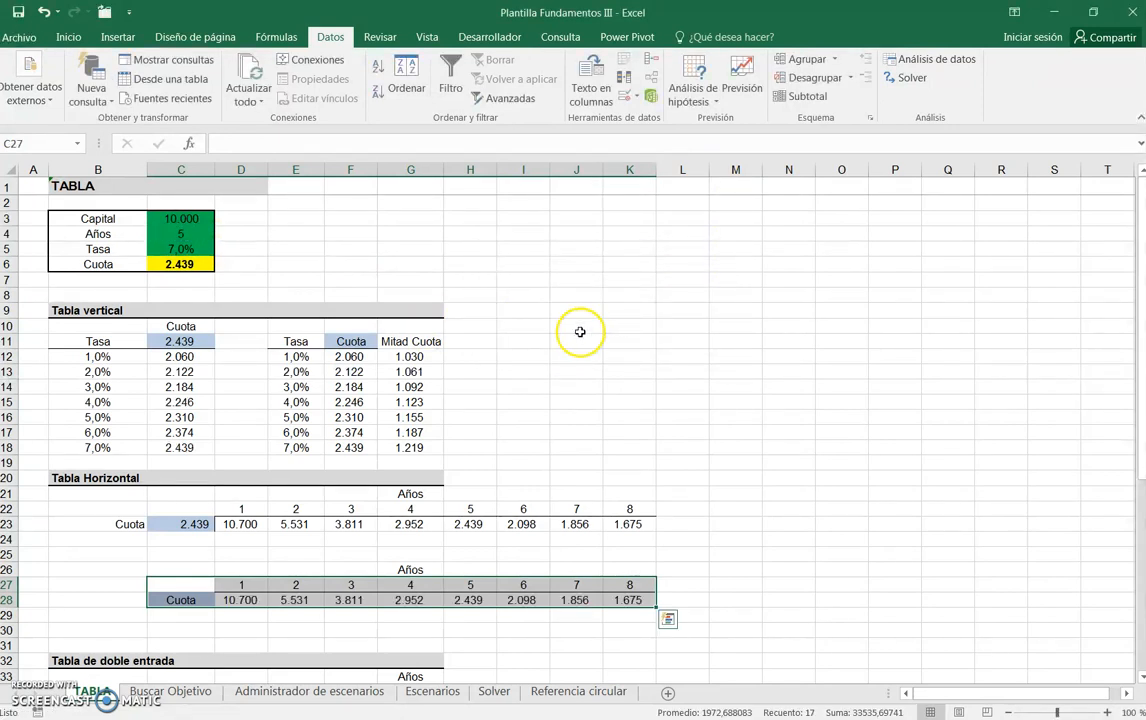
Compare the result cells C23 and C28 of the two horizontal tables
{"action": "left_click", "coordinate": [529, 401]}
{"action": "scroll", "coordinate": [205, 481], "scroll_direction": "down", "scroll_amount": 1}
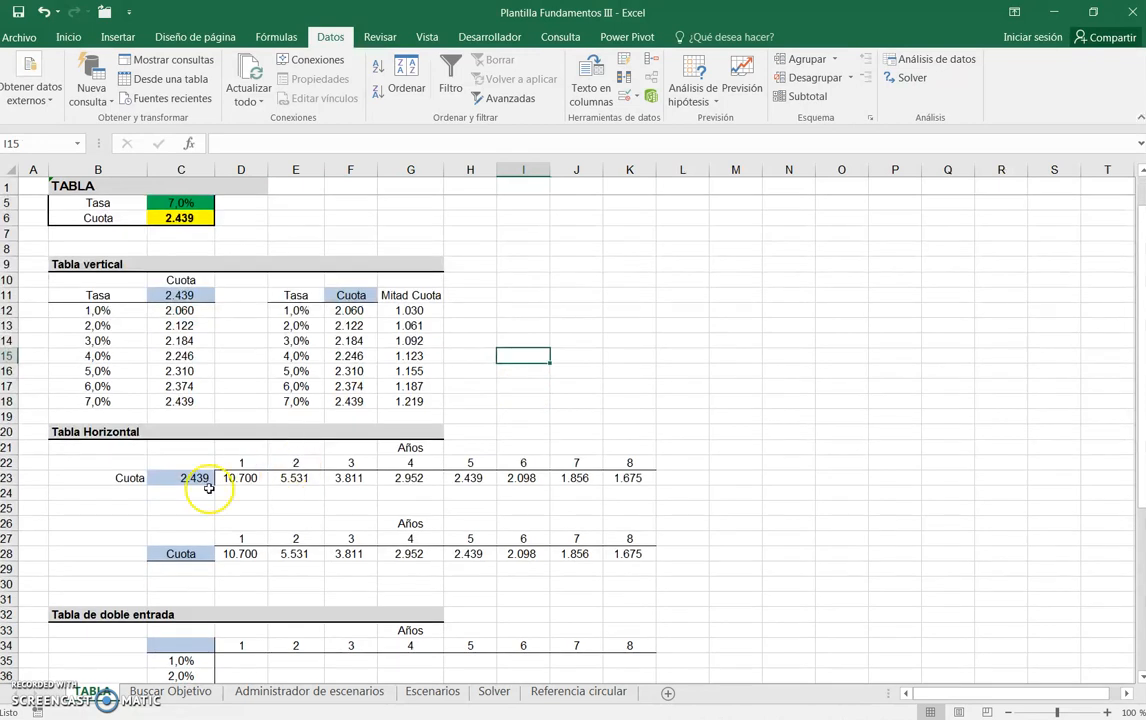
{"action": "left_click", "coordinate": [192, 477]}
{"action": "key", "text": "ctrl+c"}
{"action": "left_click", "coordinate": [189, 554]}
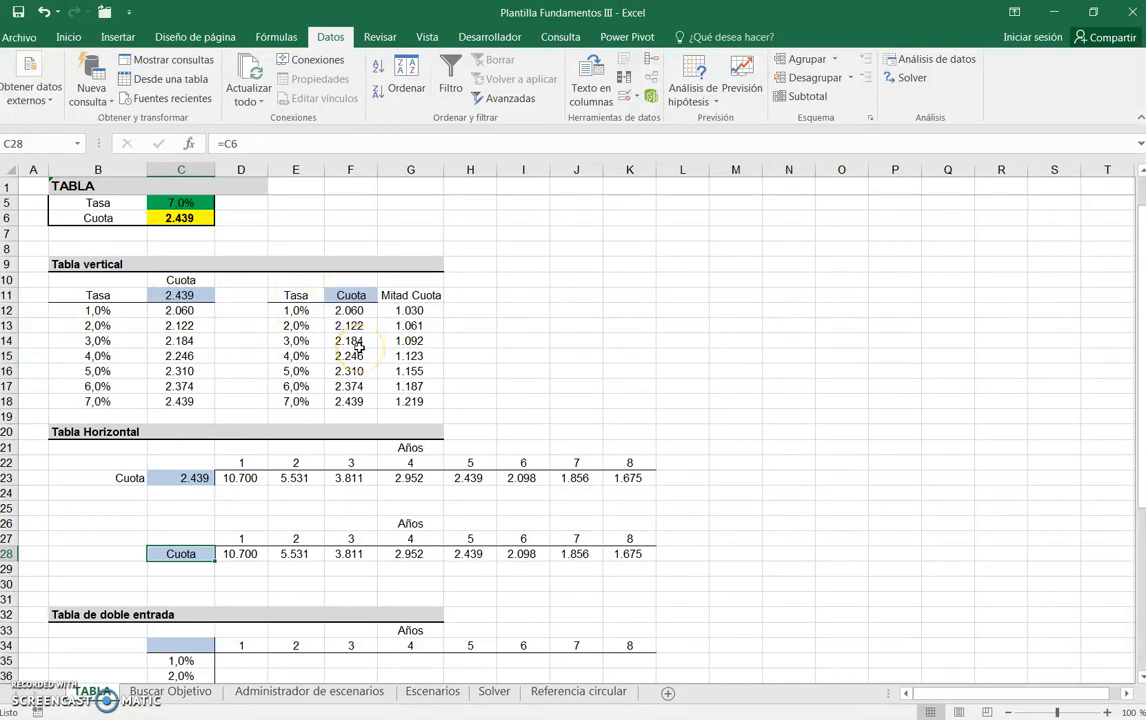
Enter =C6 in C34 as the result formula of the first double-entry table
{"action": "scroll", "coordinate": [352, 360], "scroll_direction": "down", "scroll_amount": 4}
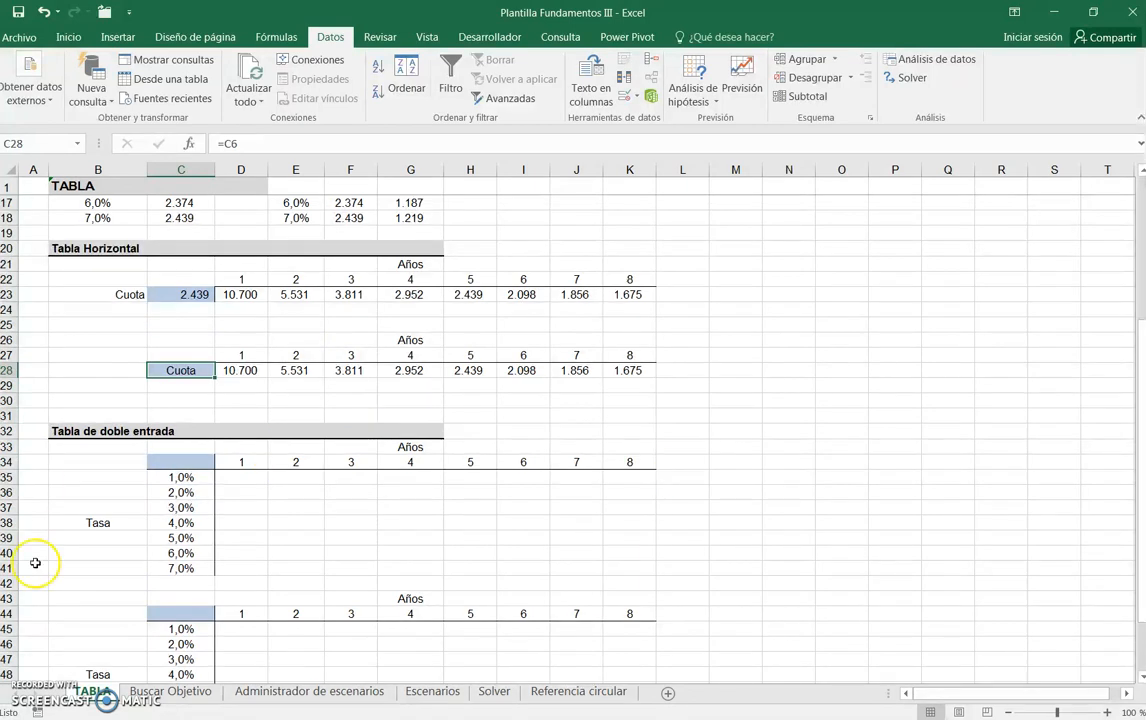
{"action": "left_click", "coordinate": [174, 465]}
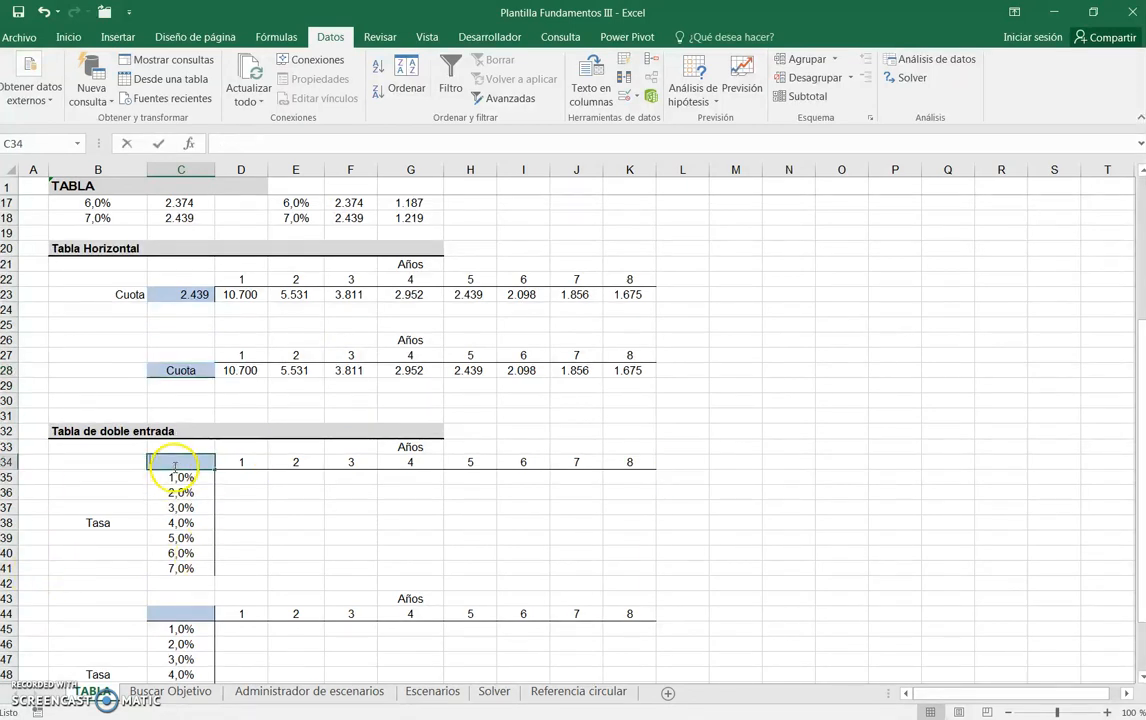
{"action": "type", "text": "="}
{"action": "scroll", "coordinate": [176, 460], "scroll_direction": "up", "scroll_amount": 5}
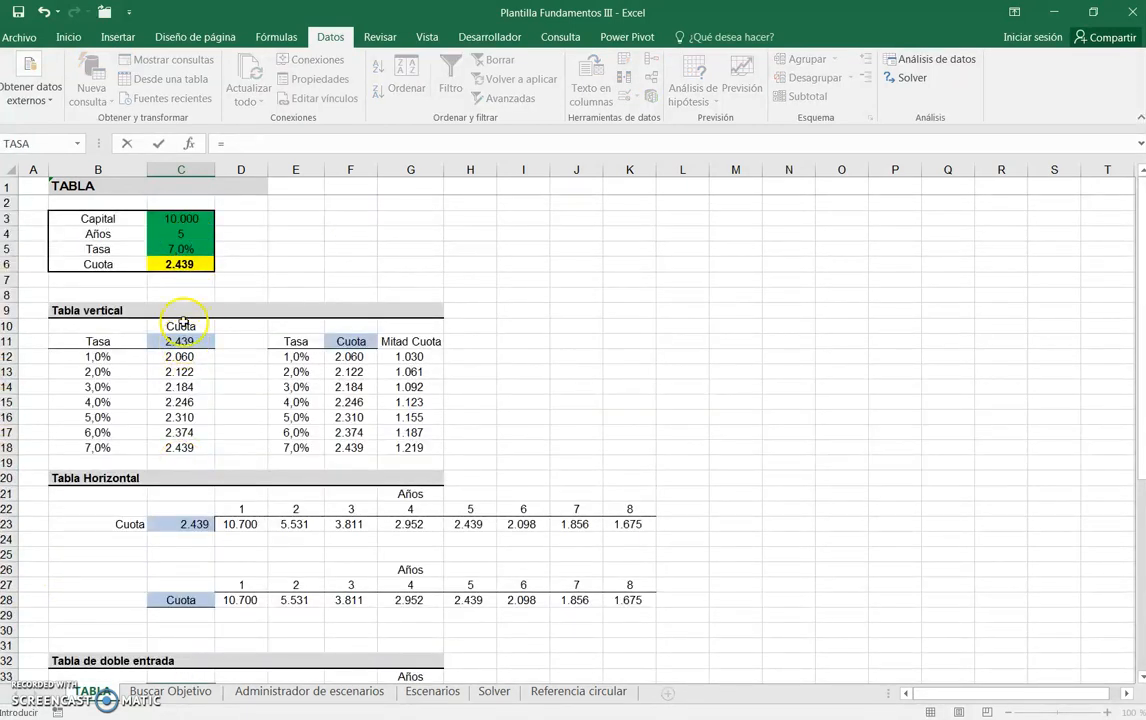
{"action": "left_click", "coordinate": [181, 264]}
{"action": "key", "text": "Return"}
{"action": "left_click", "coordinate": [230, 372]}
{"action": "key", "text": "Down"}
Create a two-variable data table on C34:K41 with C4 as row input and C5 as column input
{"action": "scroll", "coordinate": [230, 375], "scroll_direction": "down", "scroll_amount": 6}
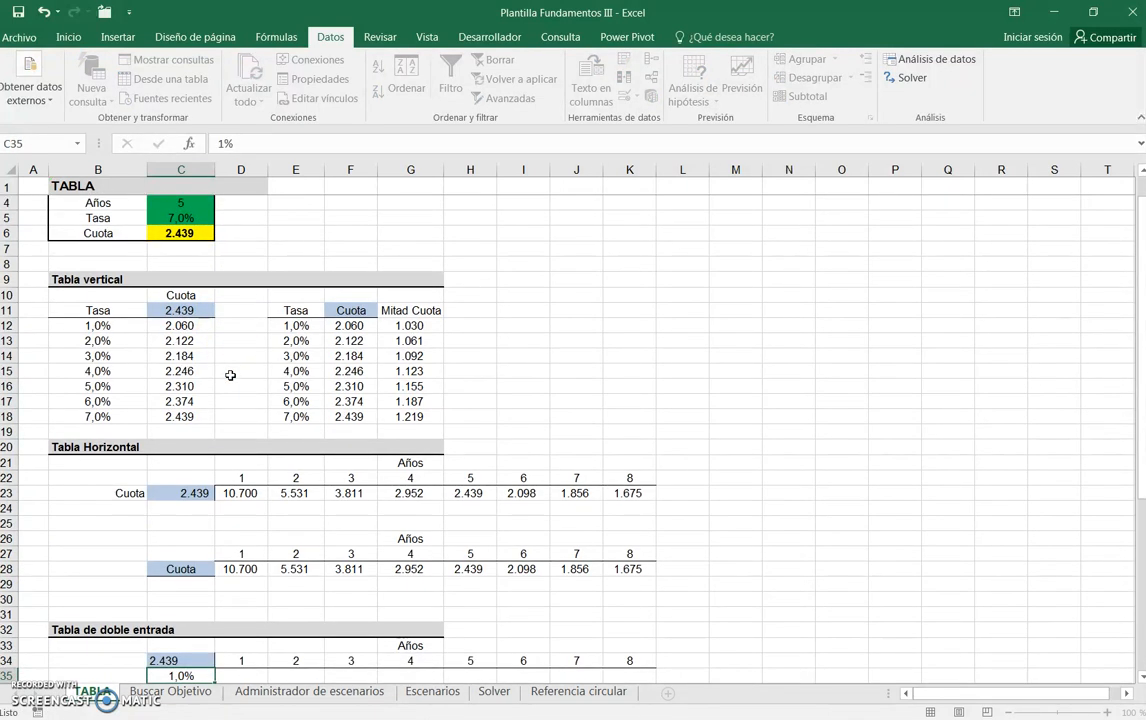
{"action": "left_click_drag", "start_coordinate": [185, 432], "coordinate": [645, 531]}
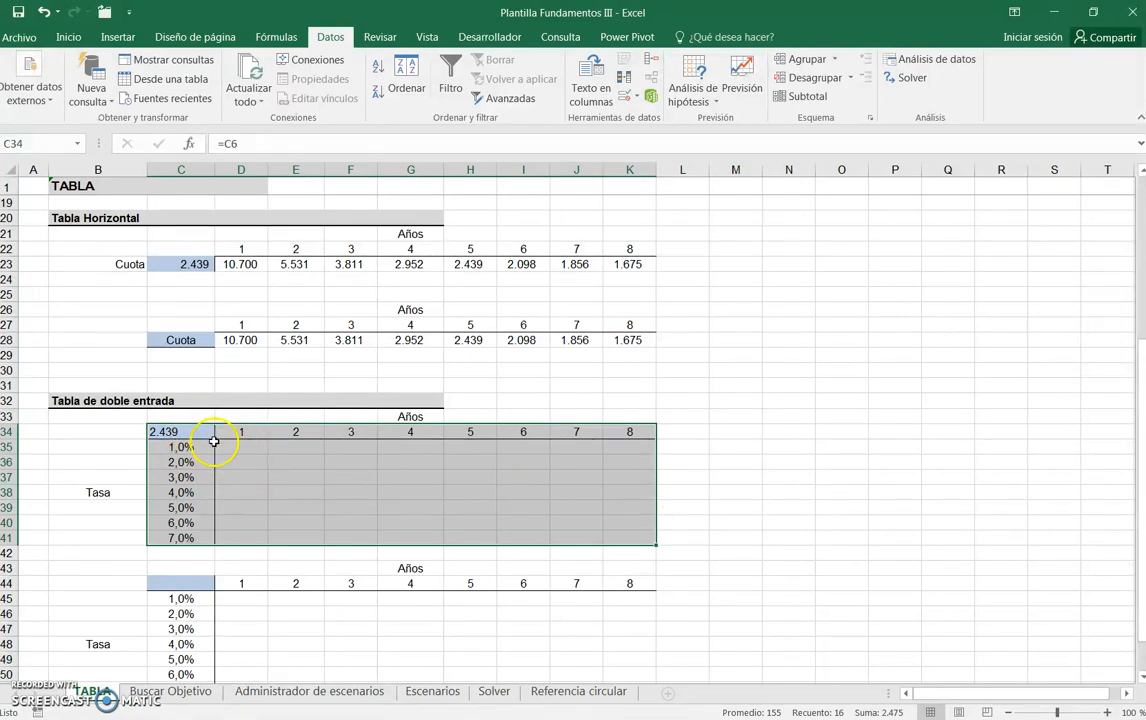
{"action": "left_click", "coordinate": [714, 106]}
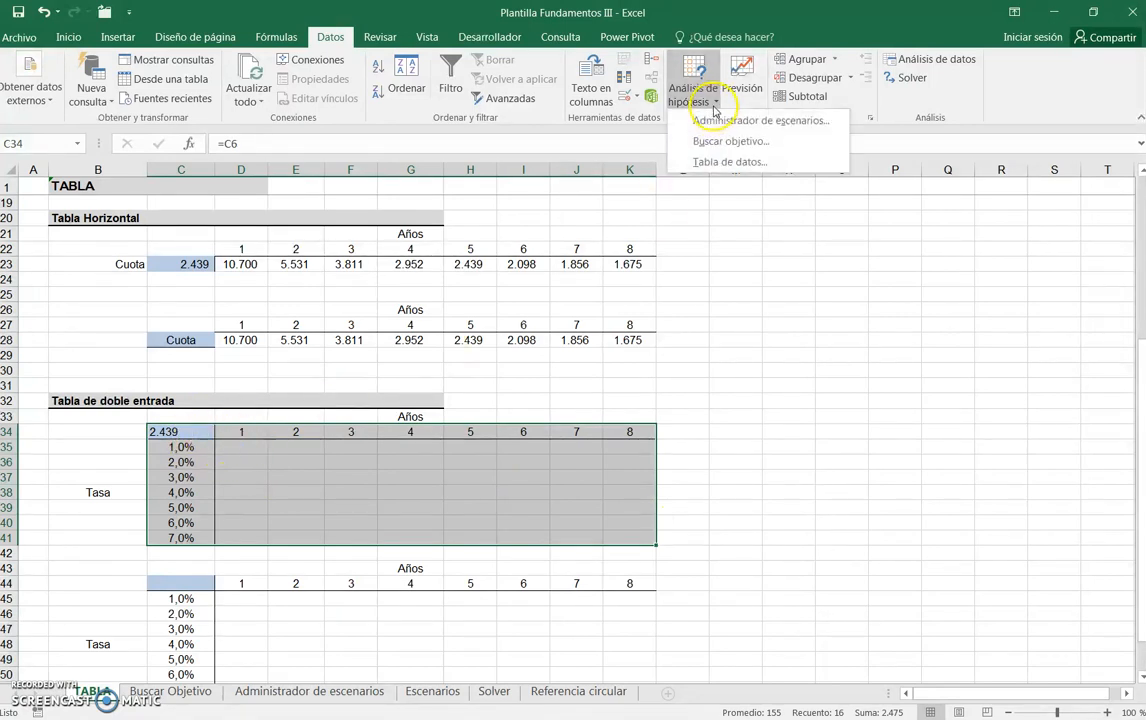
{"action": "left_click", "coordinate": [729, 161]}
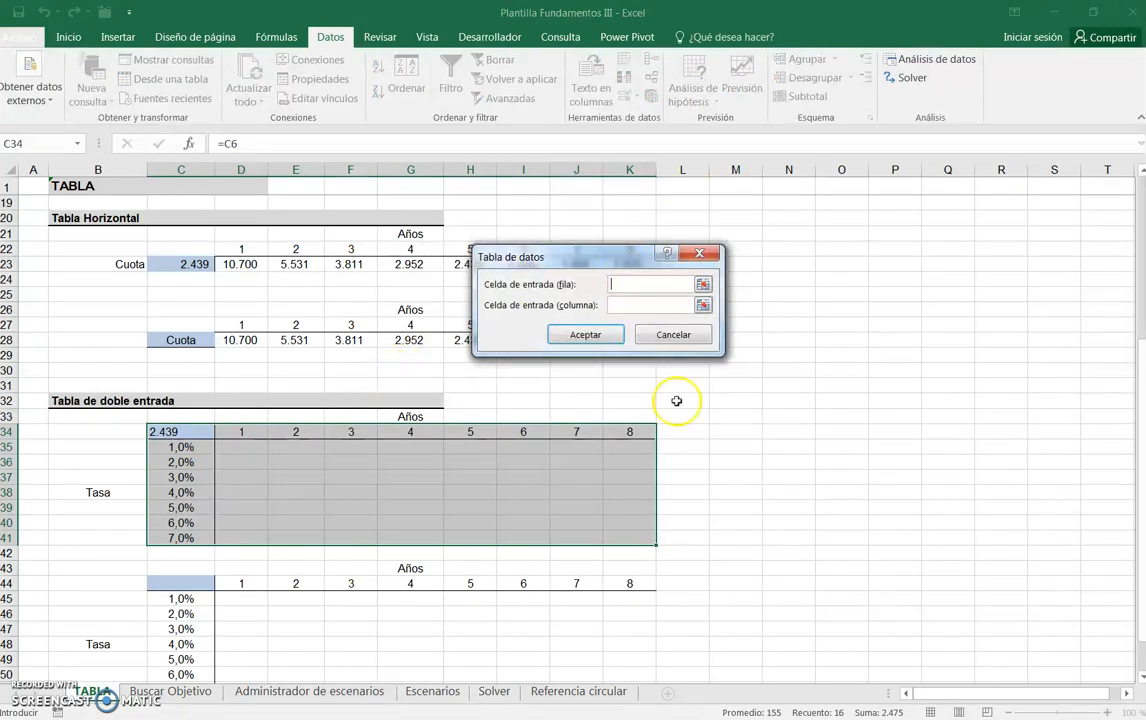
{"action": "scroll", "coordinate": [97, 222], "scroll_direction": "up", "scroll_amount": 6}
{"action": "left_click", "coordinate": [184, 234]}
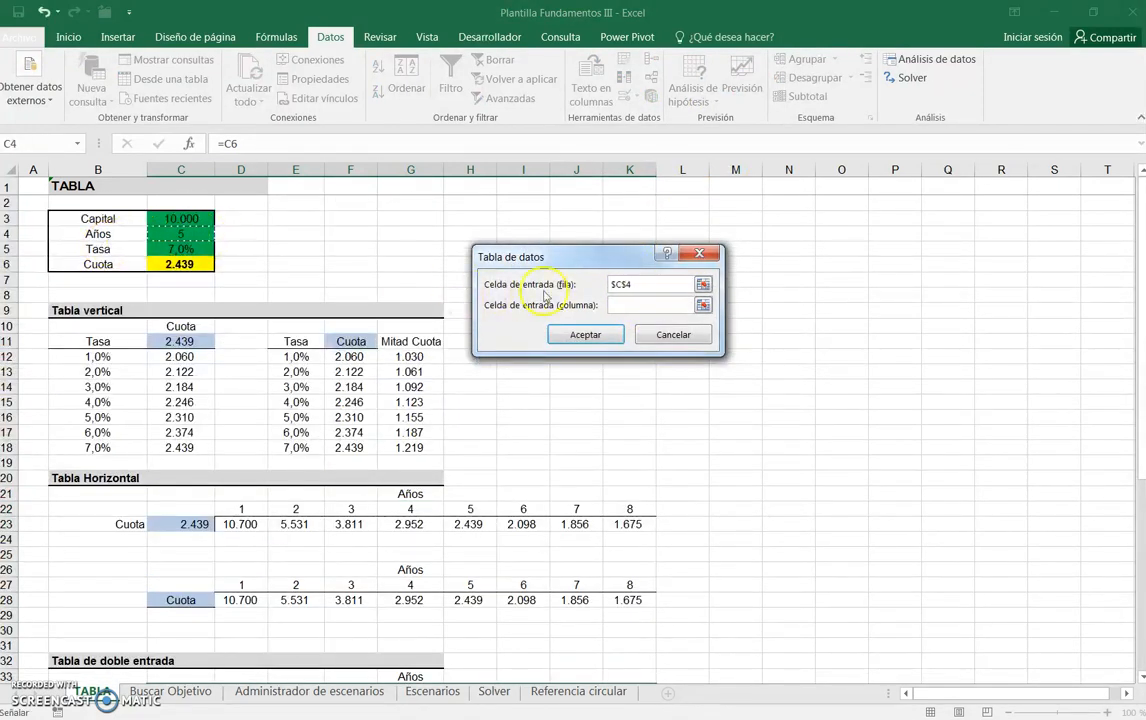
{"action": "left_click", "coordinate": [188, 248]}
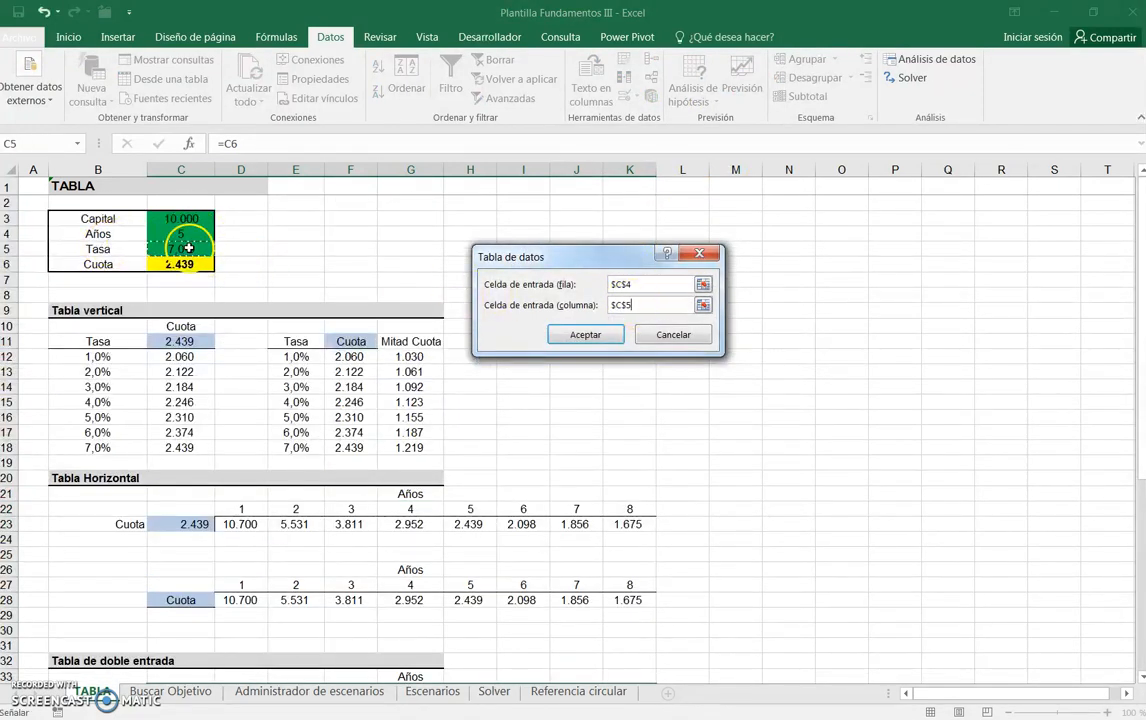
{"action": "left_click", "coordinate": [583, 334]}
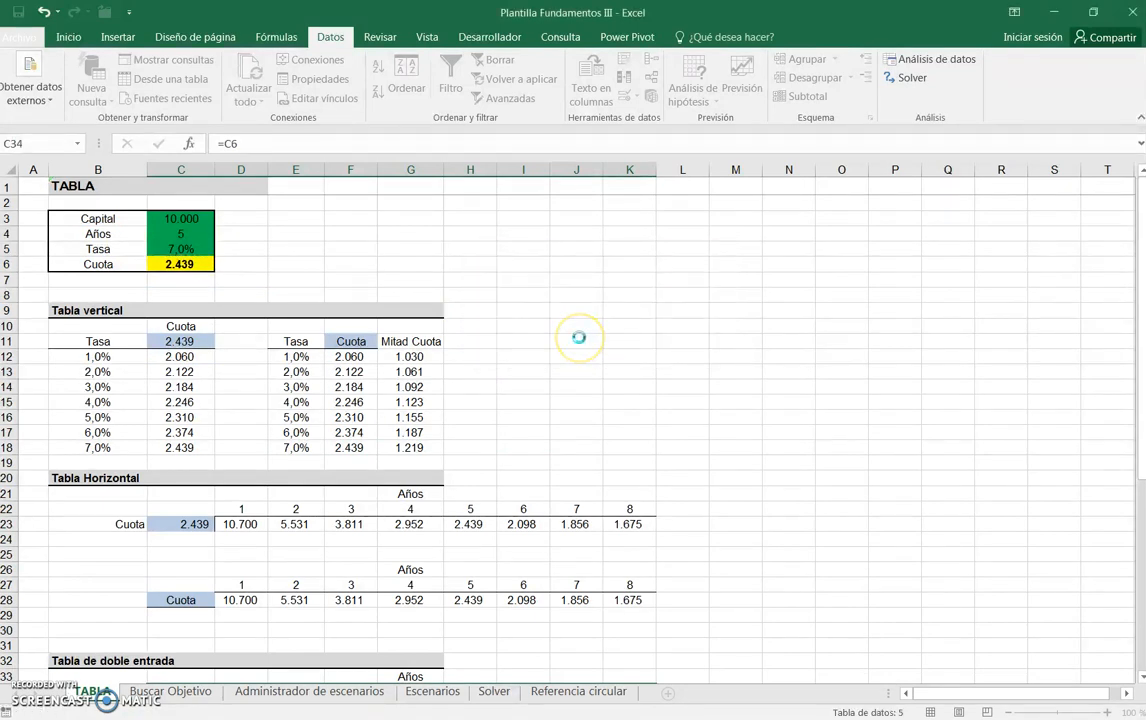
Inspect cells G36 and H41 in the first double-entry table, comparing H41 with the base payment in C34
{"action": "scroll", "coordinate": [579, 337], "scroll_direction": "down", "scroll_amount": 6}
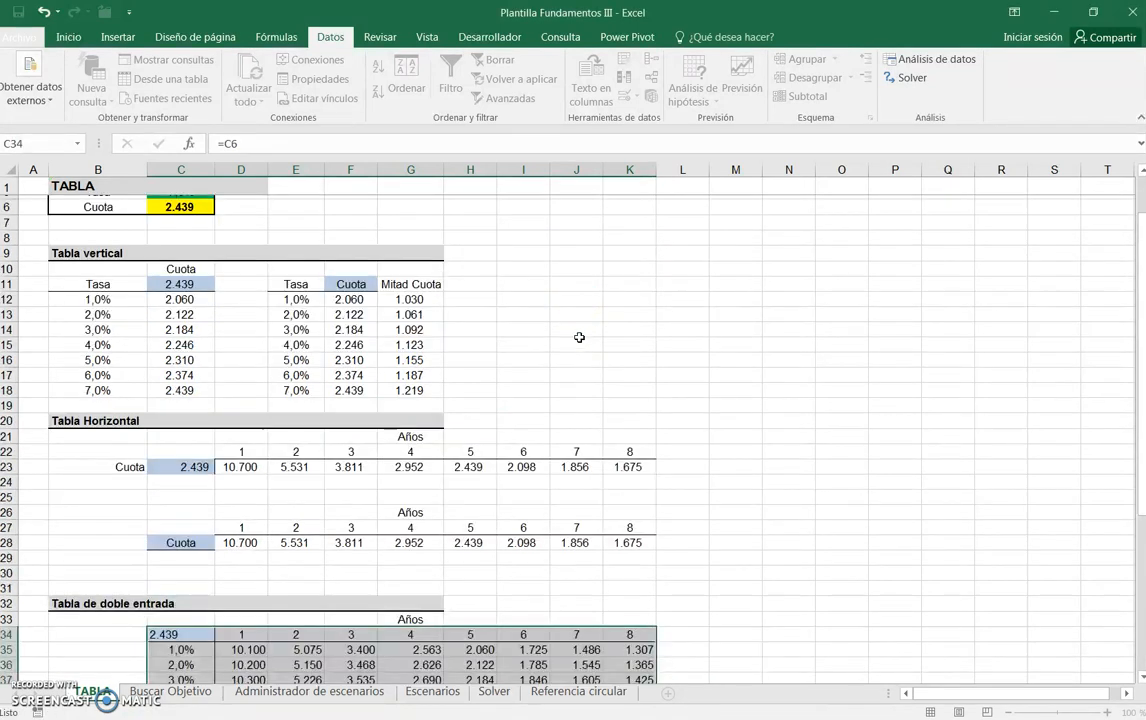
{"action": "left_click", "coordinate": [410, 447]}
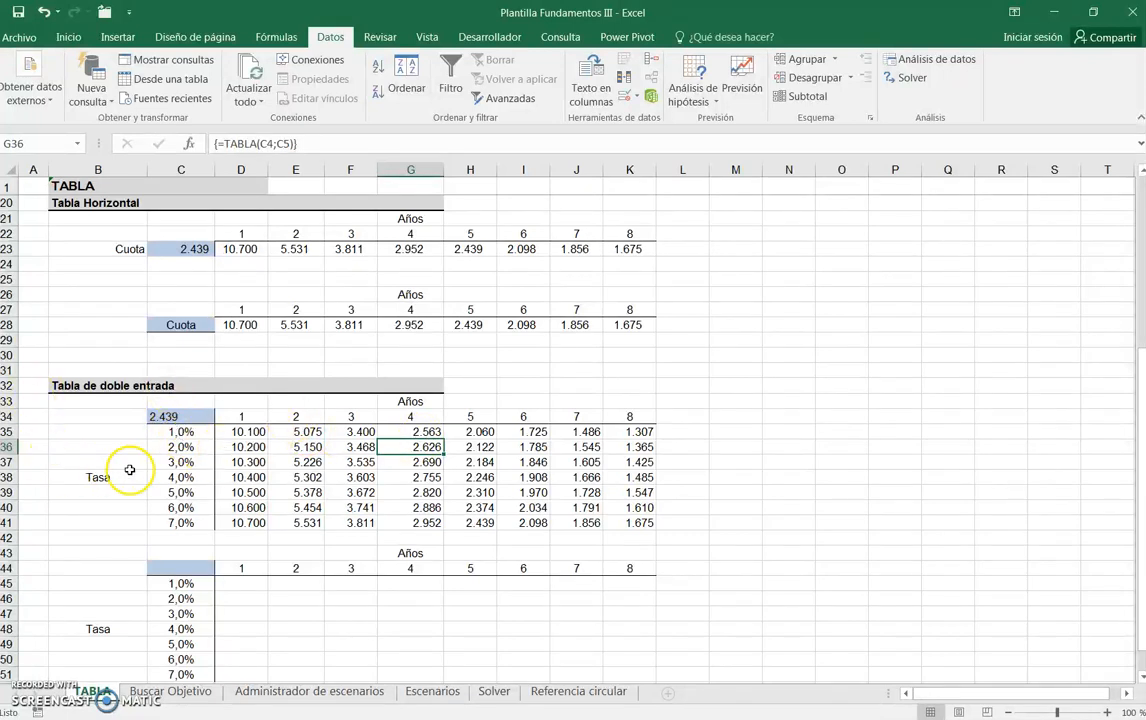
{"action": "left_click", "coordinate": [472, 523]}
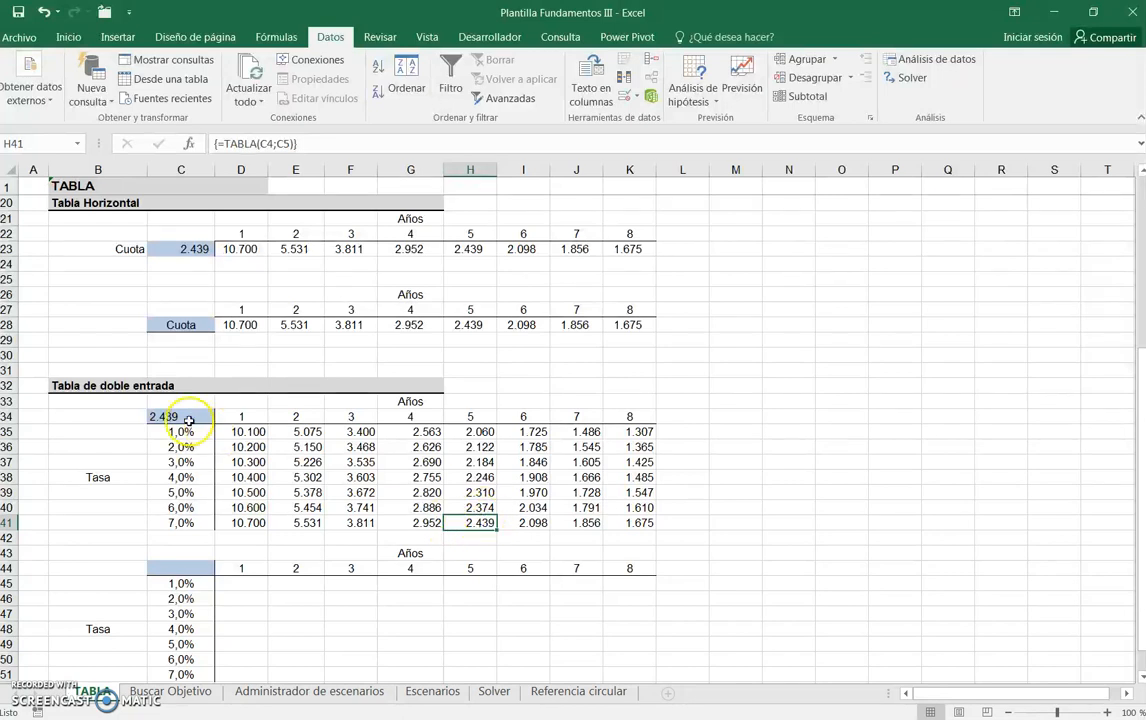
Enter =C6 in C44 as the result formula of the second double-entry table
{"action": "scroll", "coordinate": [308, 456], "scroll_direction": "down", "scroll_amount": 2}
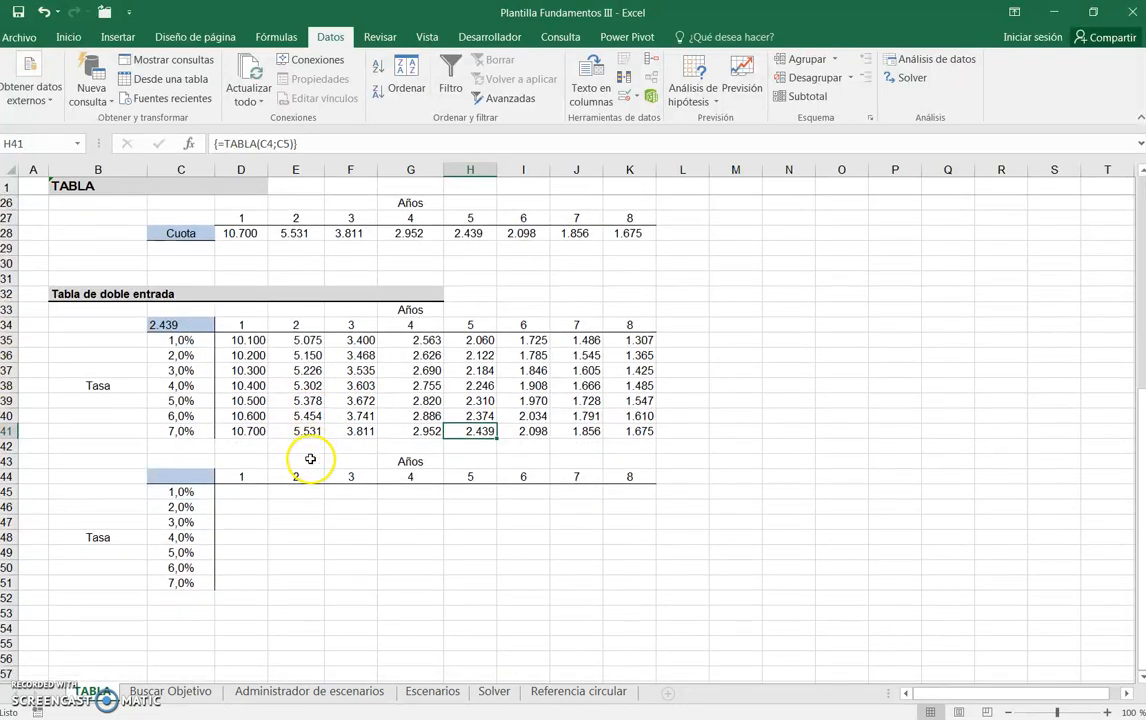
{"action": "left_click", "coordinate": [194, 474]}
{"action": "type", "text": "="}
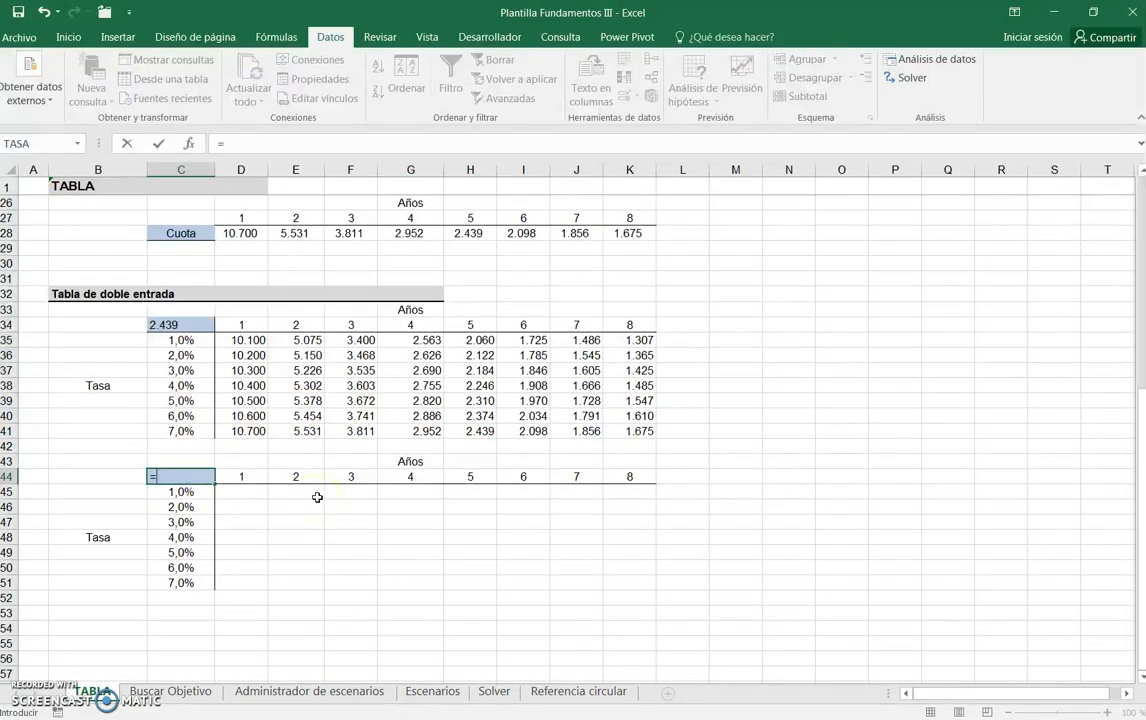
{"action": "scroll", "coordinate": [281, 337], "scroll_direction": "up", "scroll_amount": 8}
{"action": "left_click", "coordinate": [180, 264]}
{"action": "key", "text": "ctrl+Return"}
Create a two-variable data table on C44:K51 with C4 as row input and C5 as column input
{"action": "scroll", "coordinate": [238, 327], "scroll_direction": "down", "scroll_amount": 9}
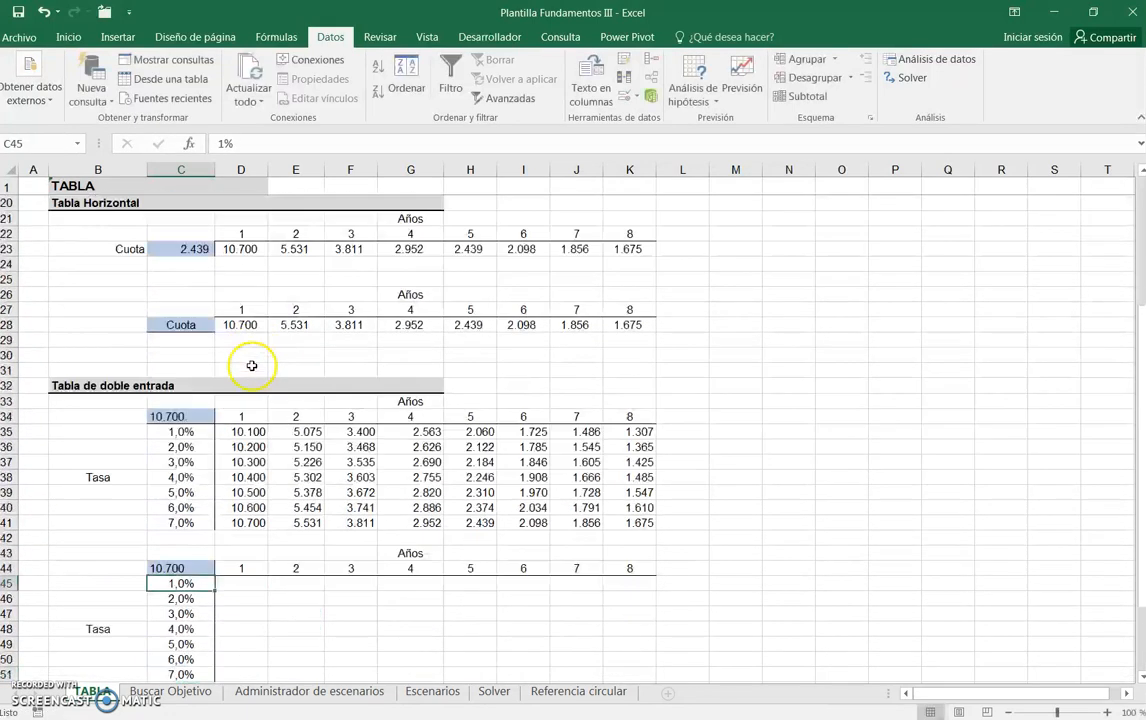
{"action": "left_click_drag", "start_coordinate": [187, 430], "coordinate": [641, 536]}
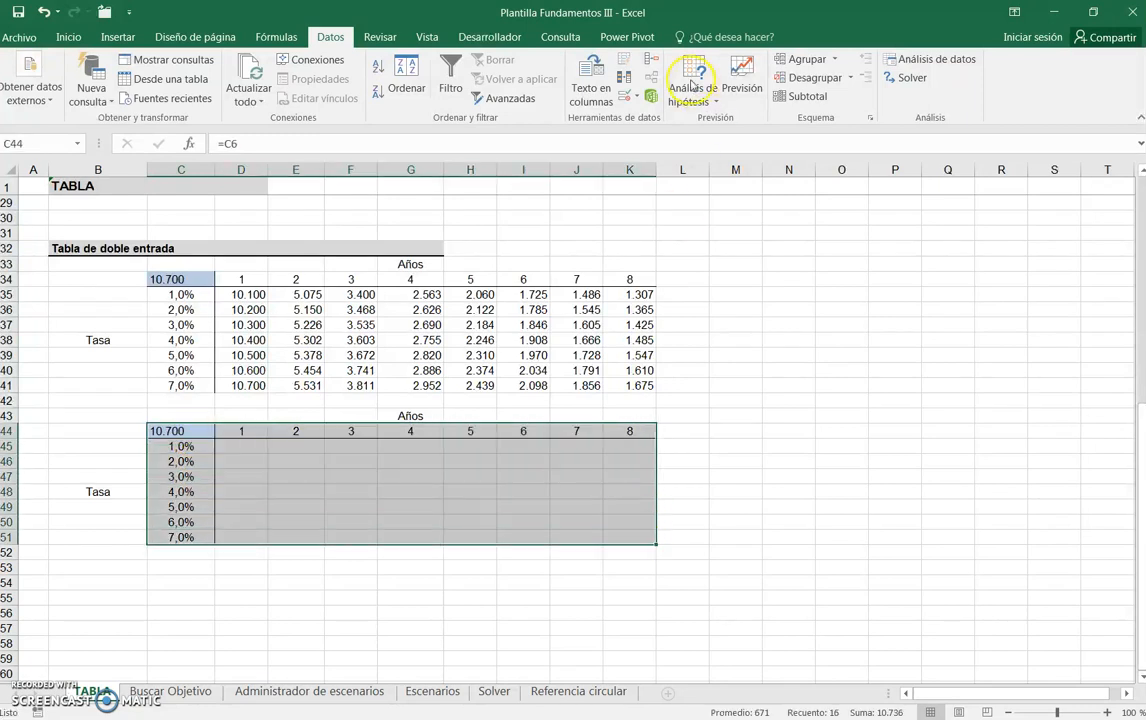
{"action": "left_click", "coordinate": [709, 104]}
{"action": "left_click", "coordinate": [707, 104]}
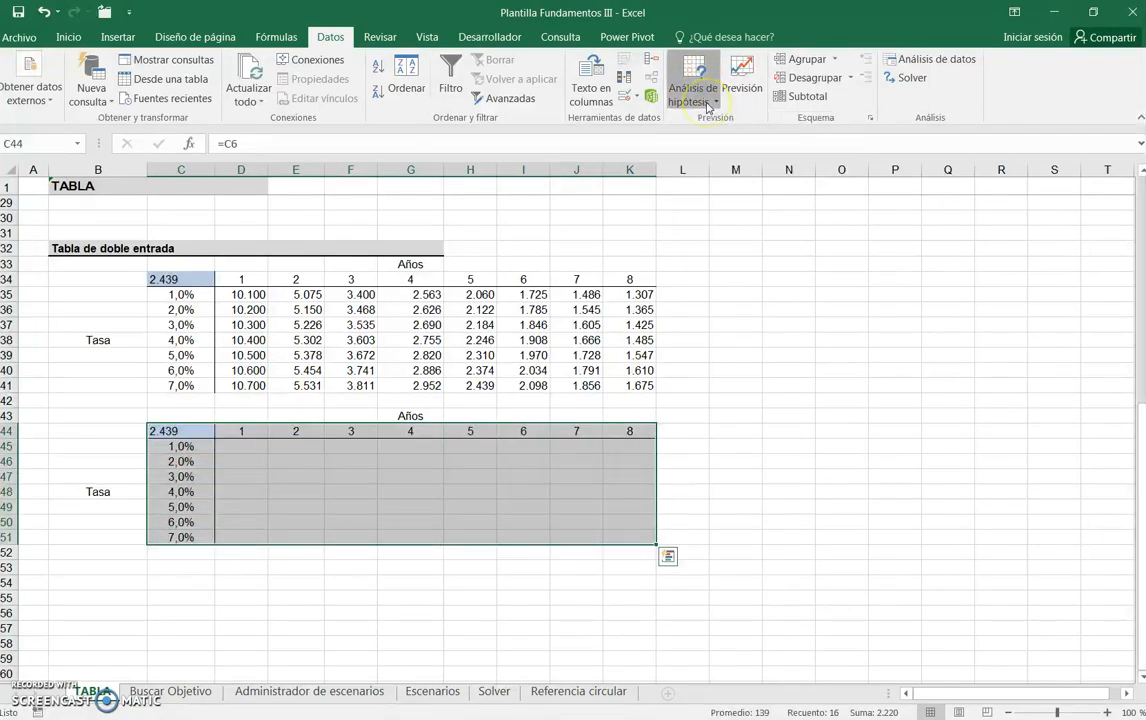
{"action": "left_click", "coordinate": [708, 106]}
{"action": "left_click", "coordinate": [722, 160]}
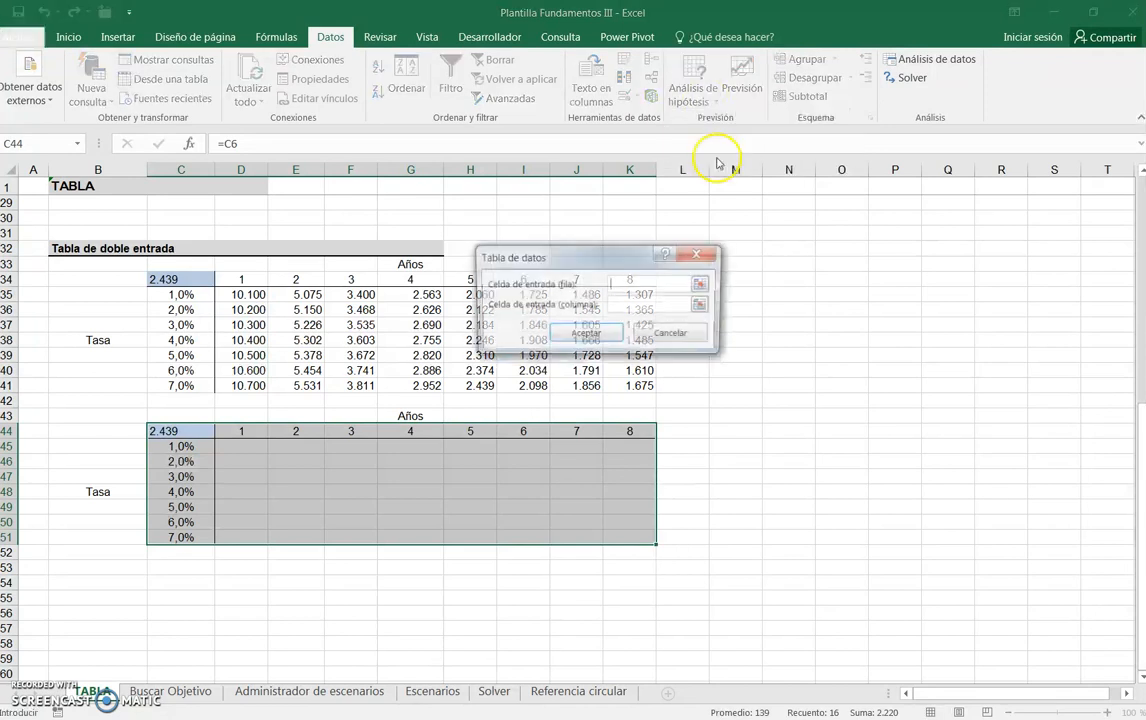
{"action": "scroll", "coordinate": [230, 255], "scroll_direction": "up", "scroll_amount": 9}
{"action": "left_click", "coordinate": [182, 232]}
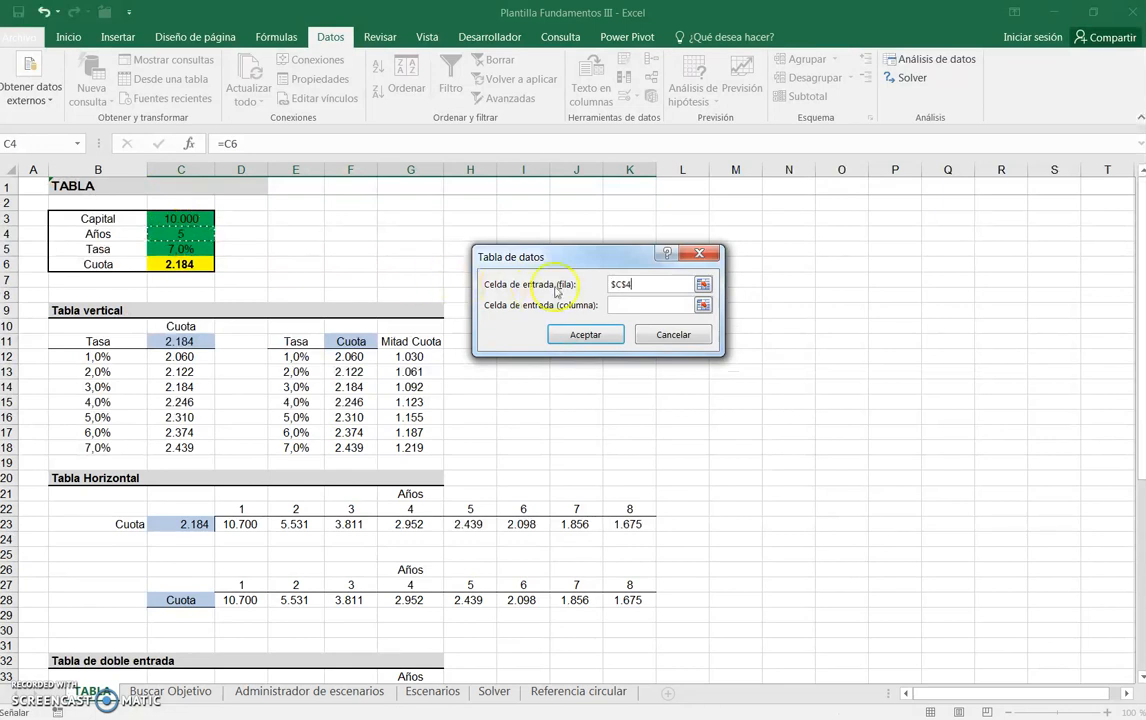
{"action": "left_click", "coordinate": [175, 250]}
{"action": "left_click", "coordinate": [583, 337]}
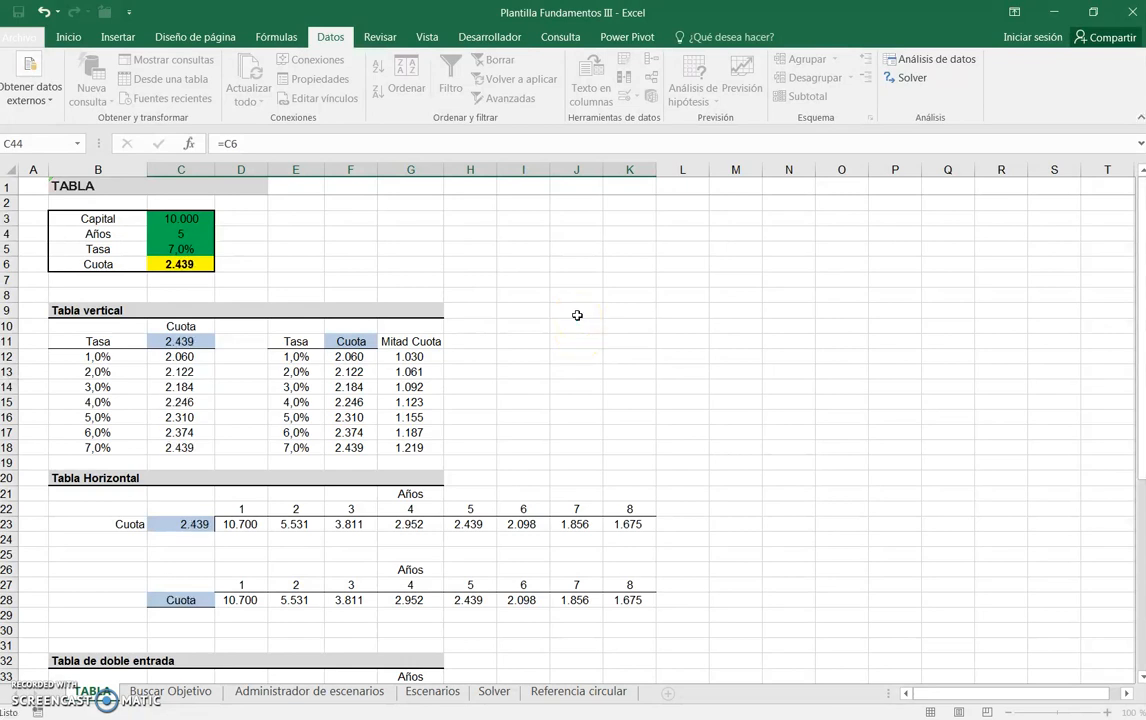
Try to delete the contents of the single cell G47 inside the second double-entry data table
{"action": "scroll", "coordinate": [580, 316], "scroll_direction": "down", "scroll_amount": 9}
{"action": "left_click", "coordinate": [428, 477]}
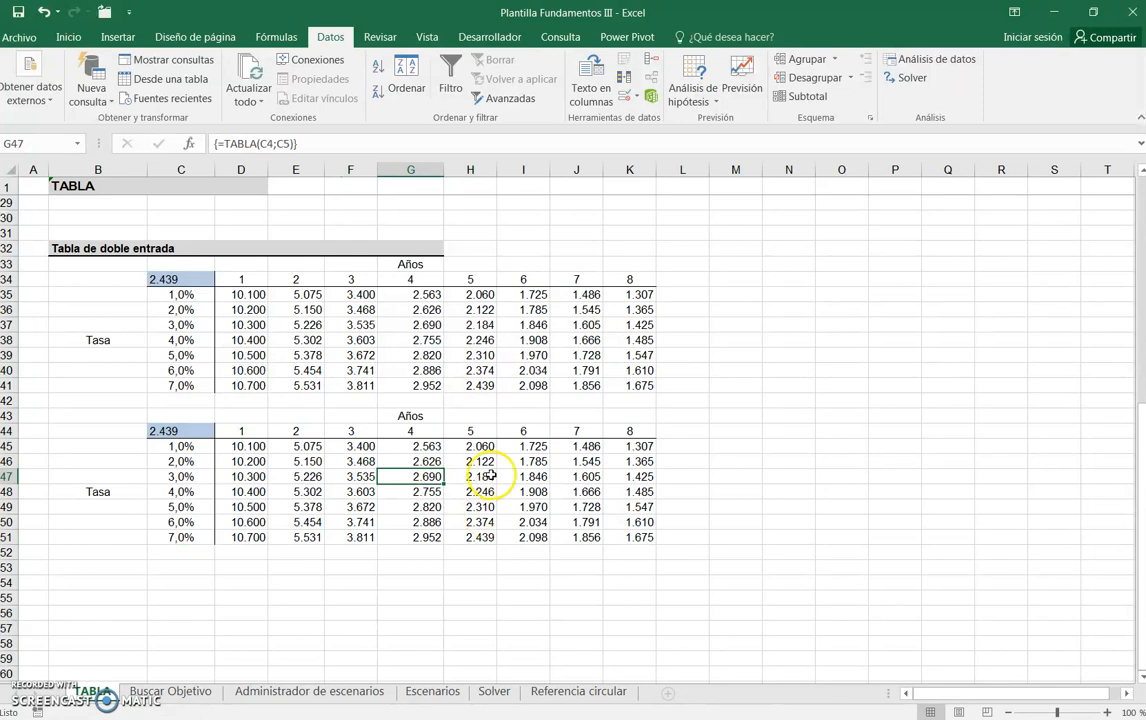
{"action": "key", "text": "Delete"}
{"action": "left_click", "coordinate": [573, 412]}
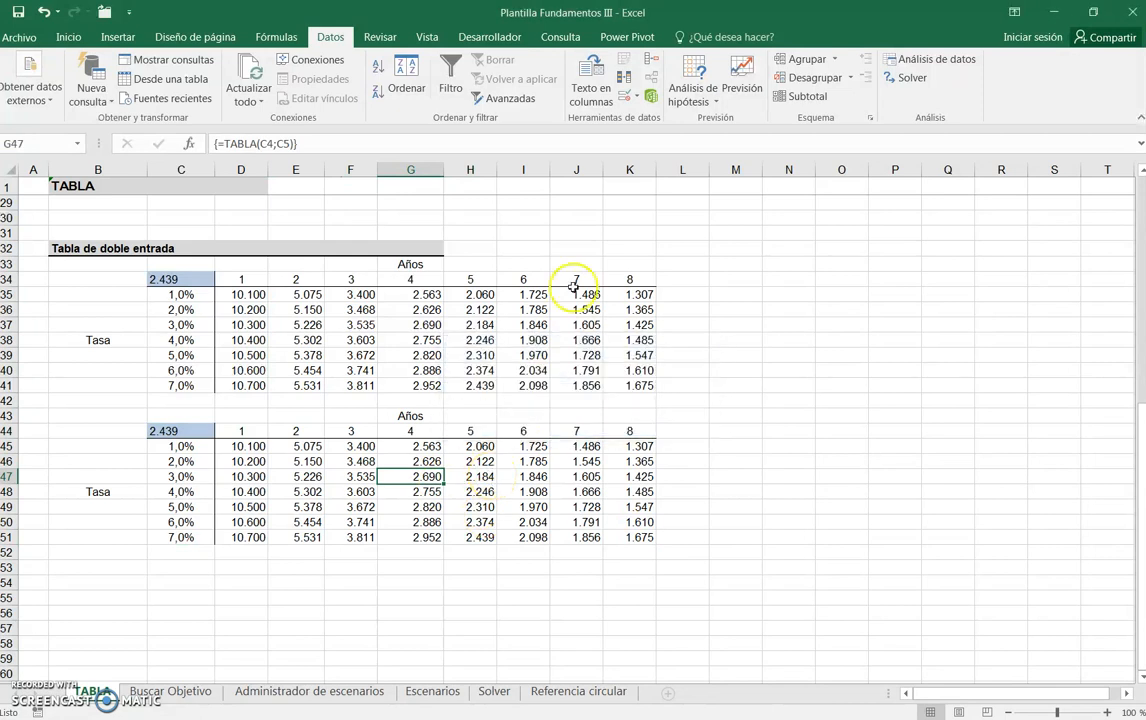
Try to insert a sheet row at G47, inside the second double-entry data table
{"action": "left_click", "coordinate": [68, 37]}
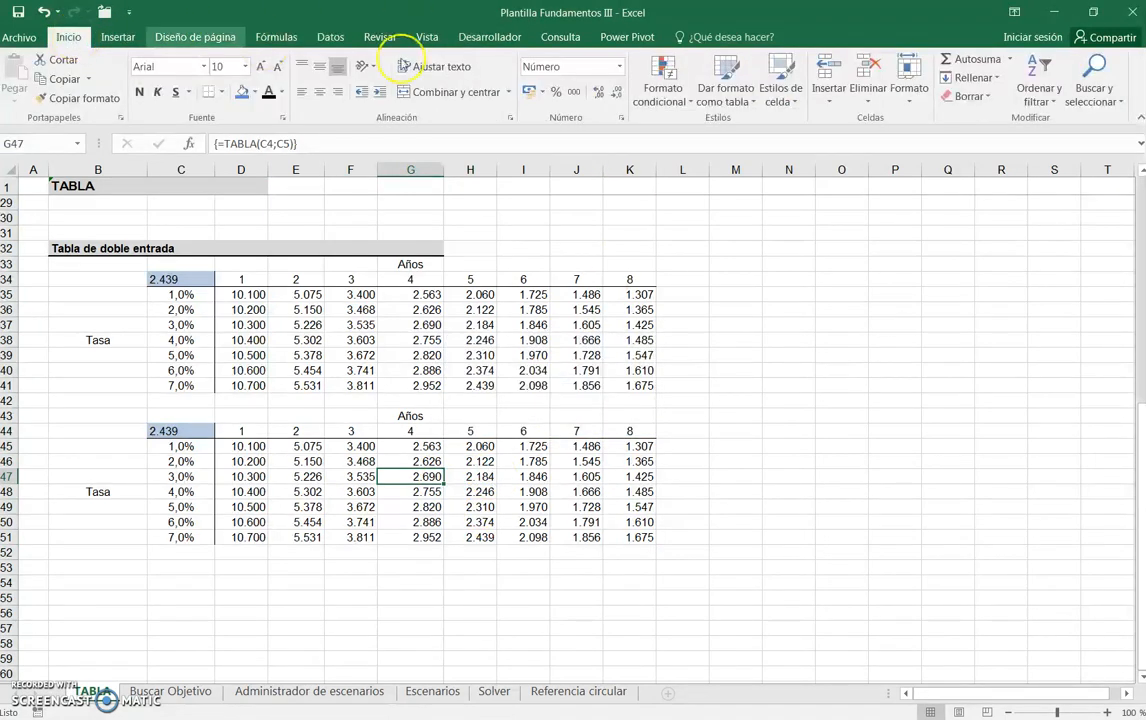
{"action": "left_click", "coordinate": [829, 97]}
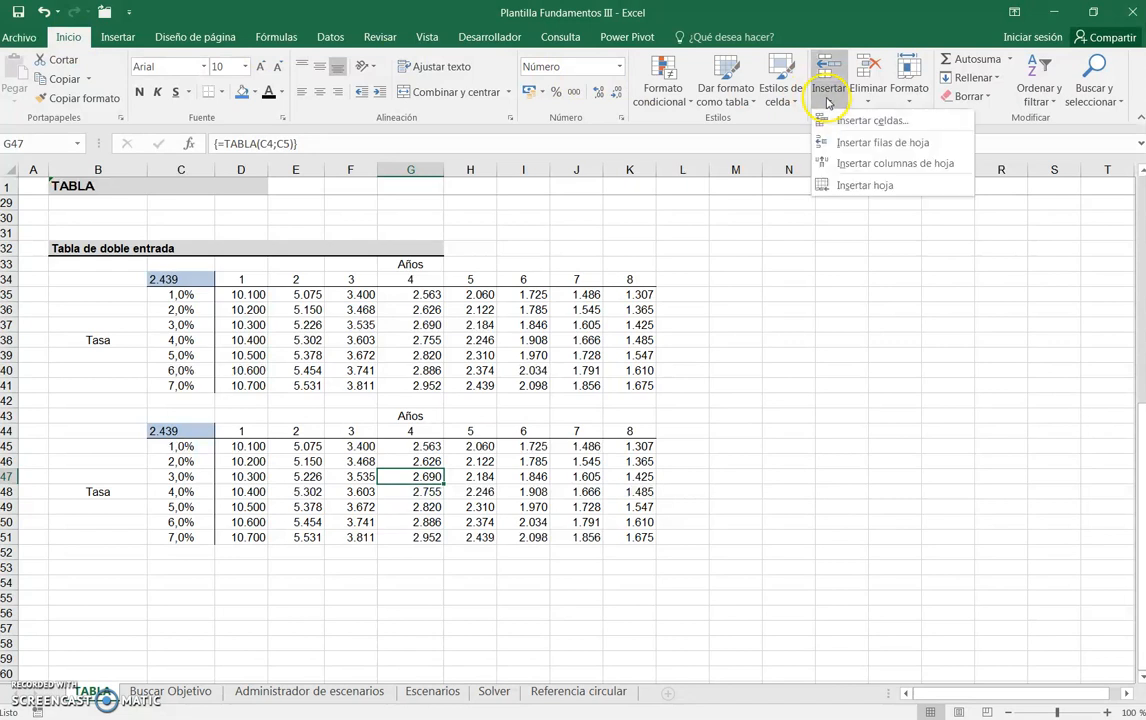
{"action": "left_click", "coordinate": [866, 141]}
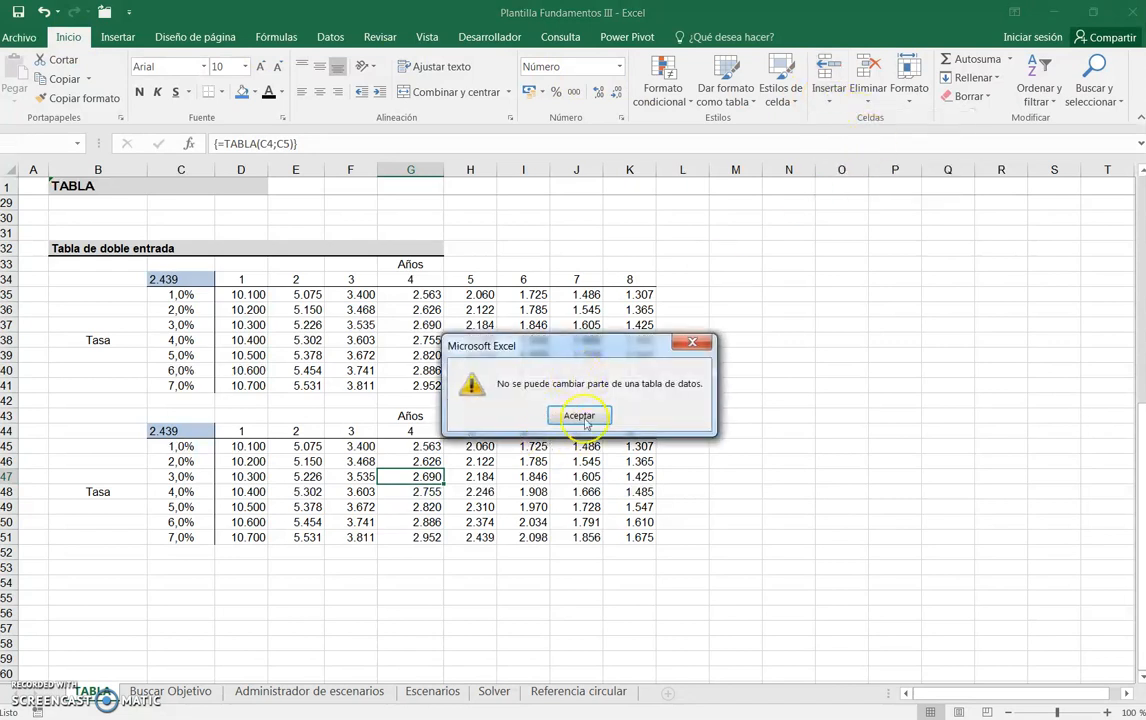
{"action": "left_click", "coordinate": [585, 423]}
Set the font color of the result cell C44 to the light blue theme color that matches its fill
{"action": "left_click", "coordinate": [201, 435]}
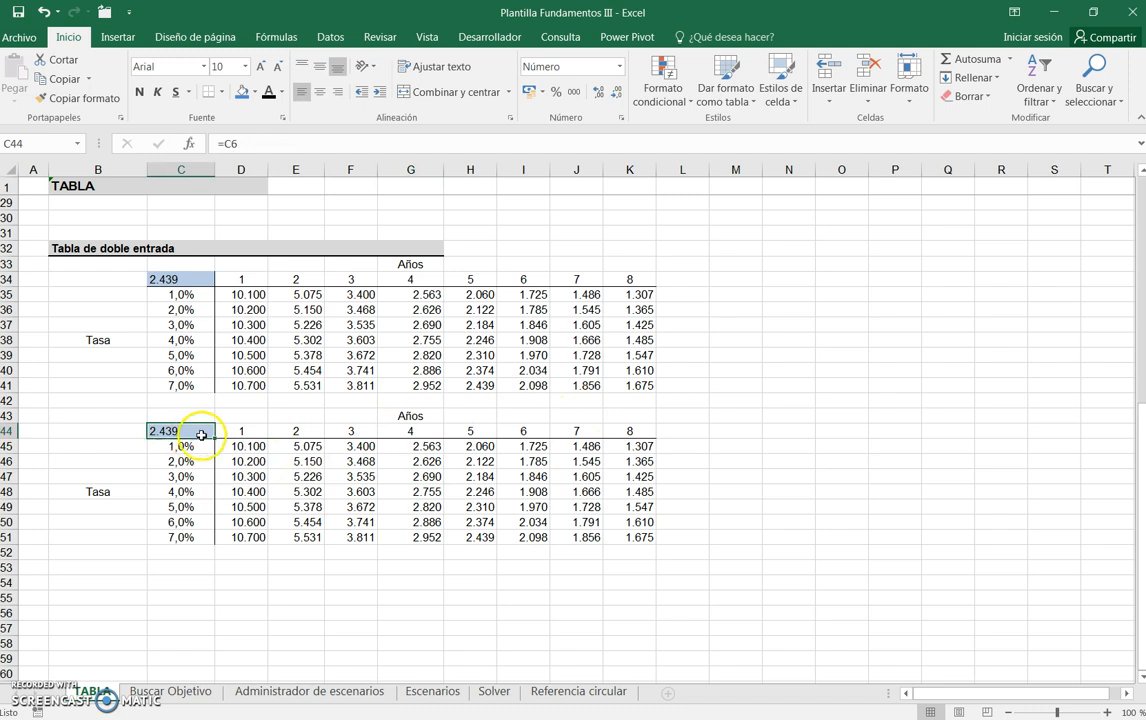
{"action": "scroll", "coordinate": [215, 425], "scroll_direction": "up", "scroll_amount": 5}
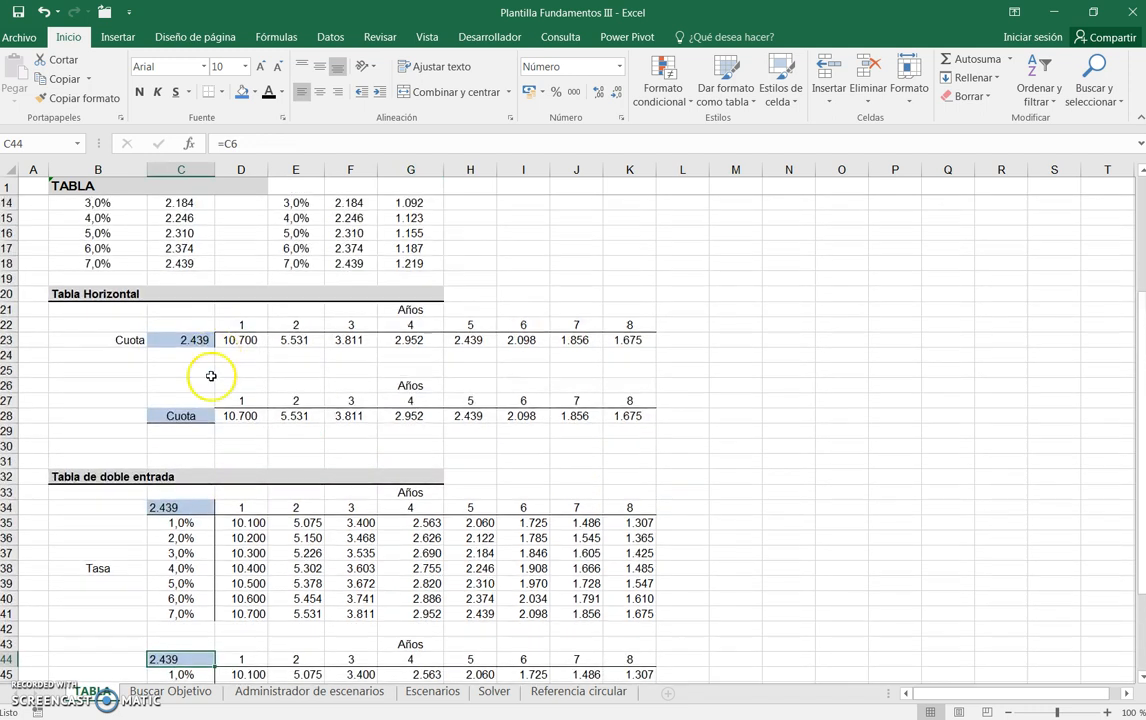
{"action": "scroll", "coordinate": [223, 420], "scroll_direction": "down", "scroll_amount": 1}
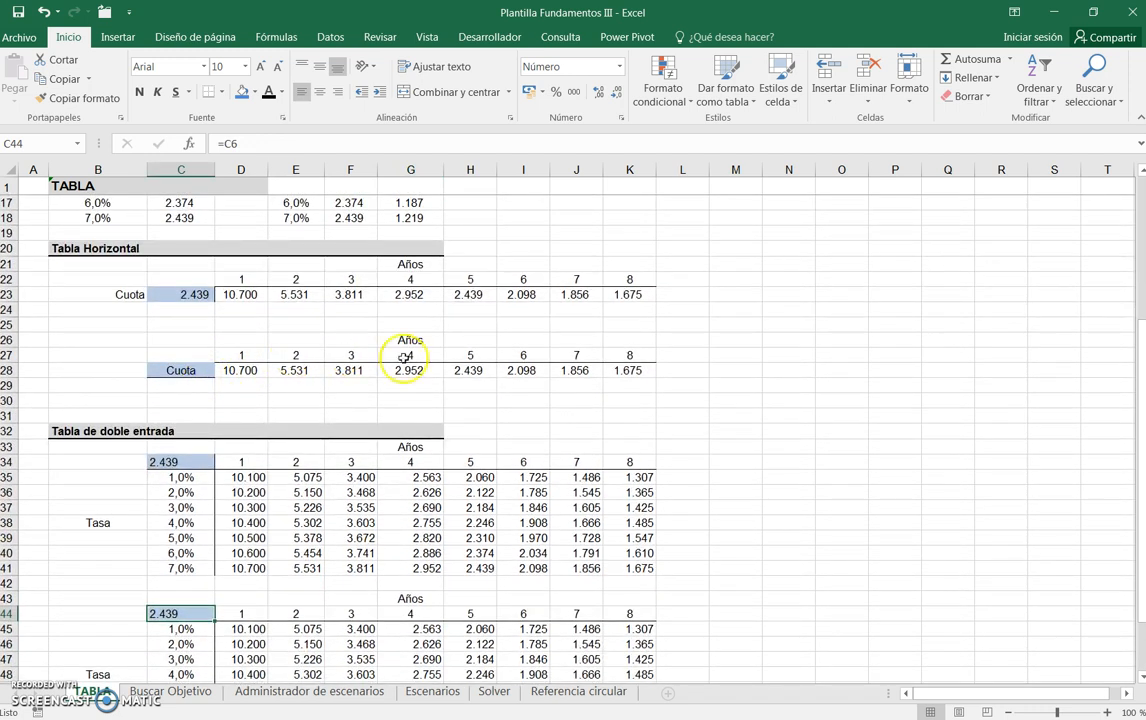
{"action": "scroll", "coordinate": [499, 342], "scroll_direction": "down", "scroll_amount": 2}
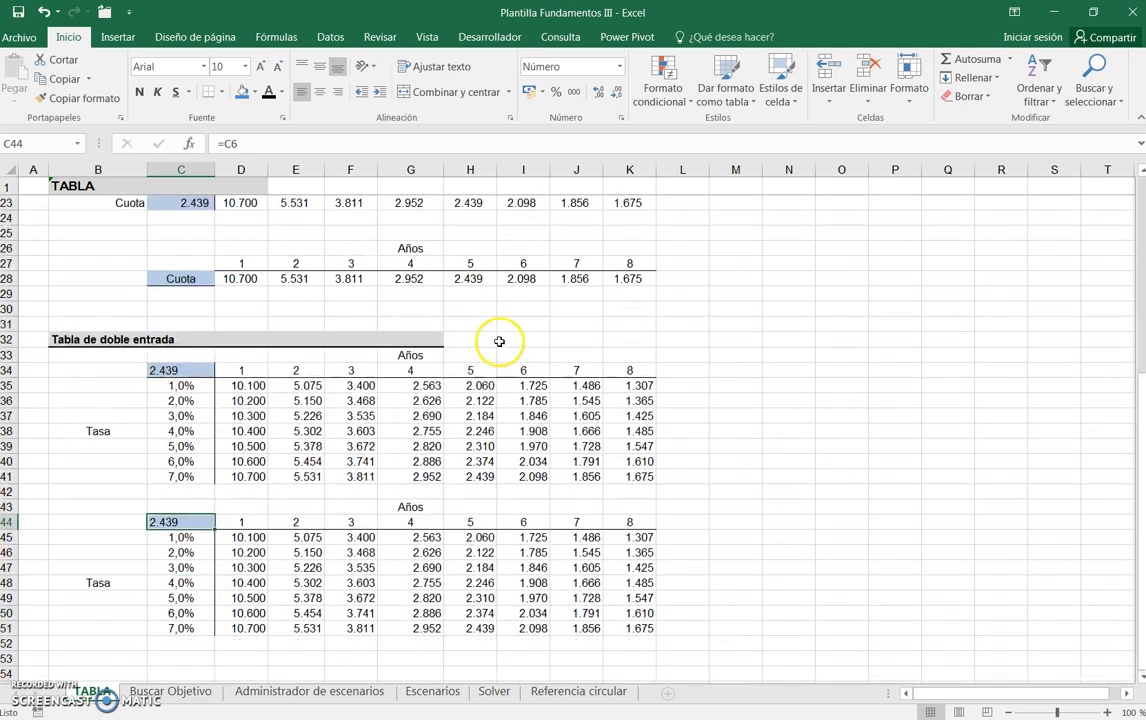
{"action": "scroll", "coordinate": [499, 342], "scroll_direction": "down", "scroll_amount": 1}
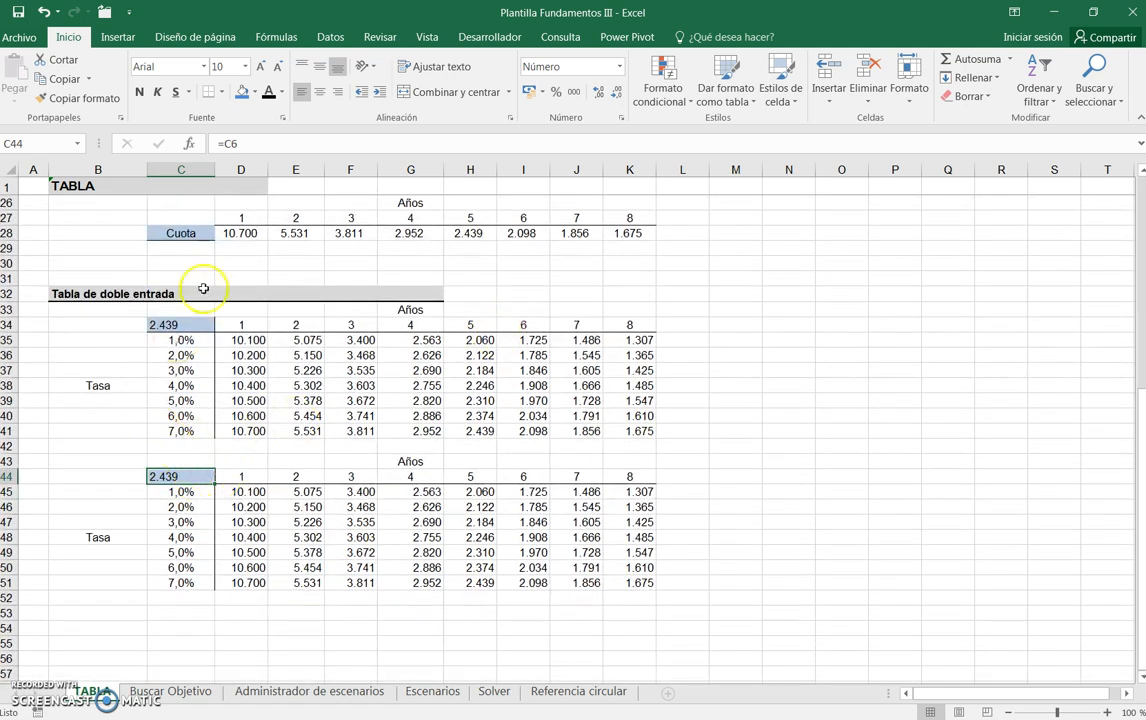
{"action": "left_click", "coordinate": [283, 92]}
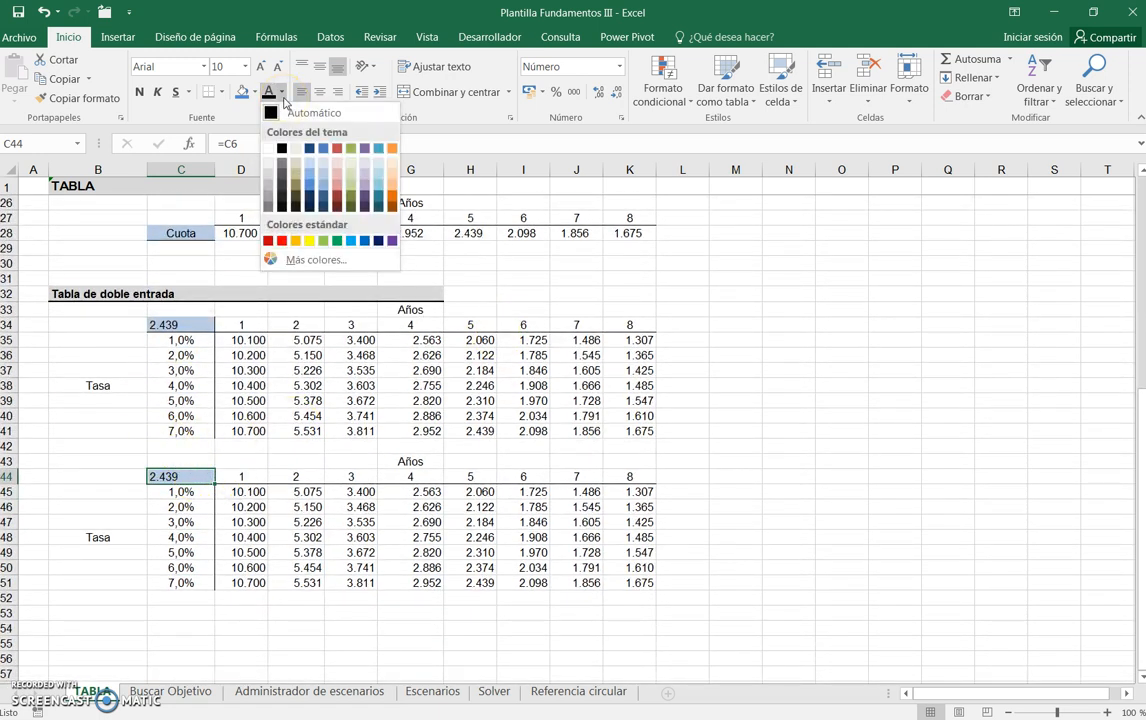
{"action": "left_click", "coordinate": [320, 180]}
{"action": "left_click", "coordinate": [728, 458]}
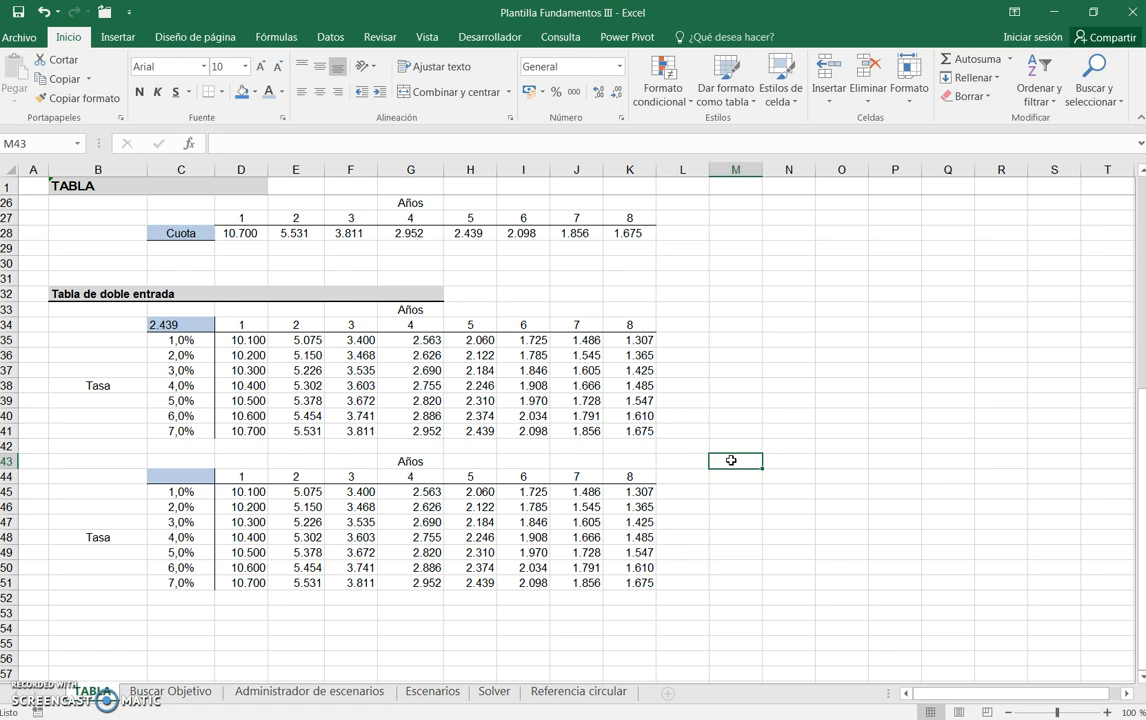
Remove the fill from C44 and set its font color to white to hide the result formula
{"action": "left_click", "coordinate": [170, 476]}
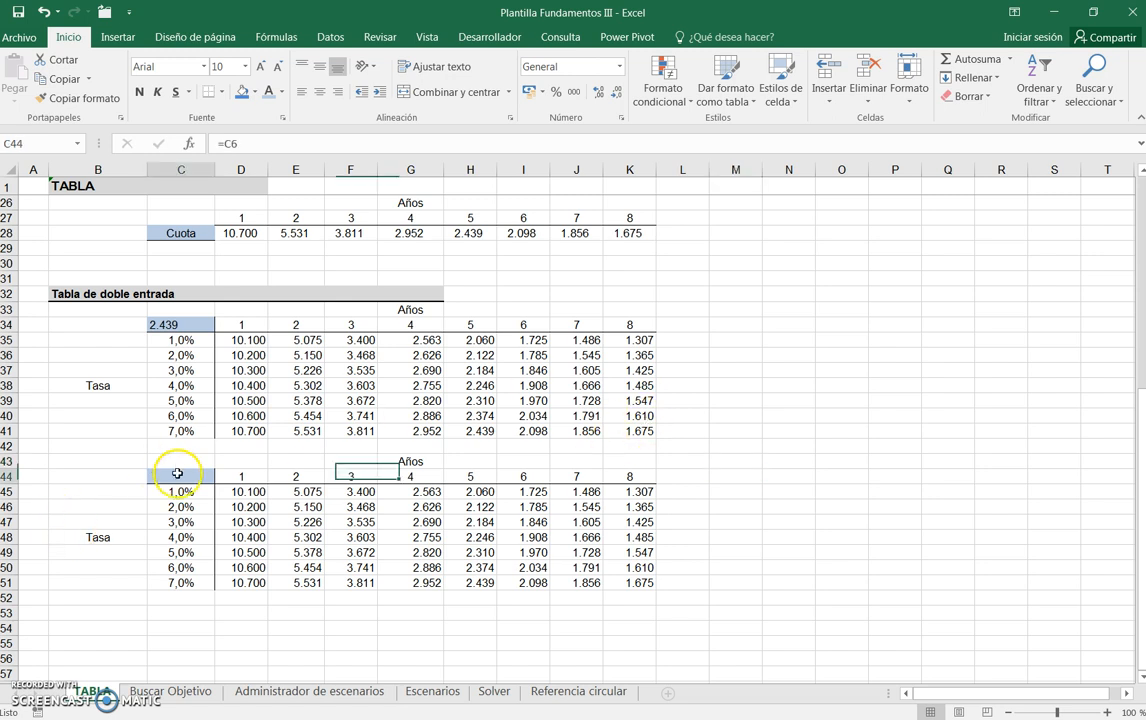
{"action": "left_click", "coordinate": [255, 91]}
{"action": "left_click", "coordinate": [243, 127]}
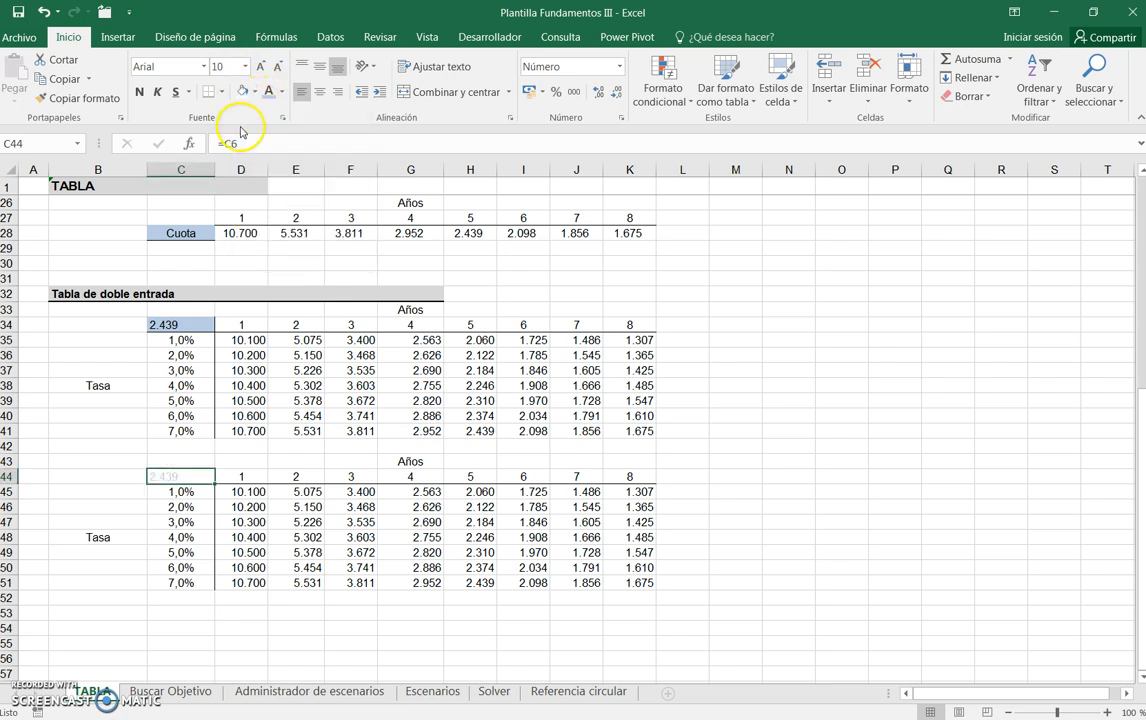
{"action": "left_click", "coordinate": [282, 94]}
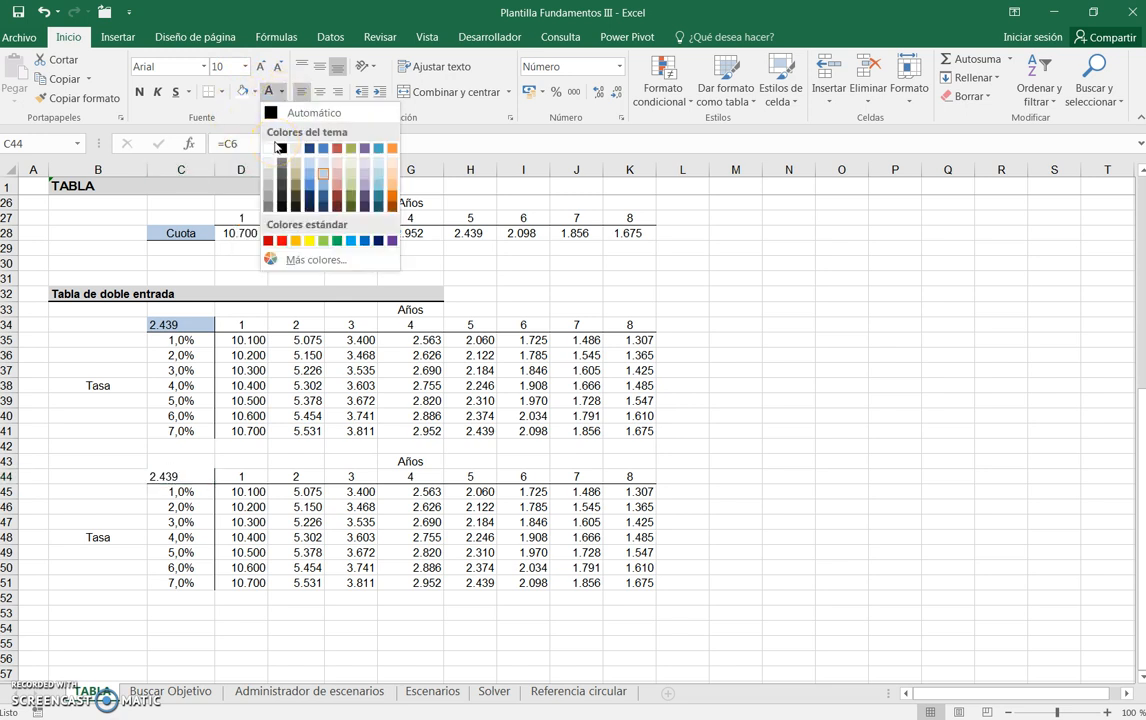
{"action": "left_click", "coordinate": [266, 149]}
{"action": "left_click", "coordinate": [892, 503]}
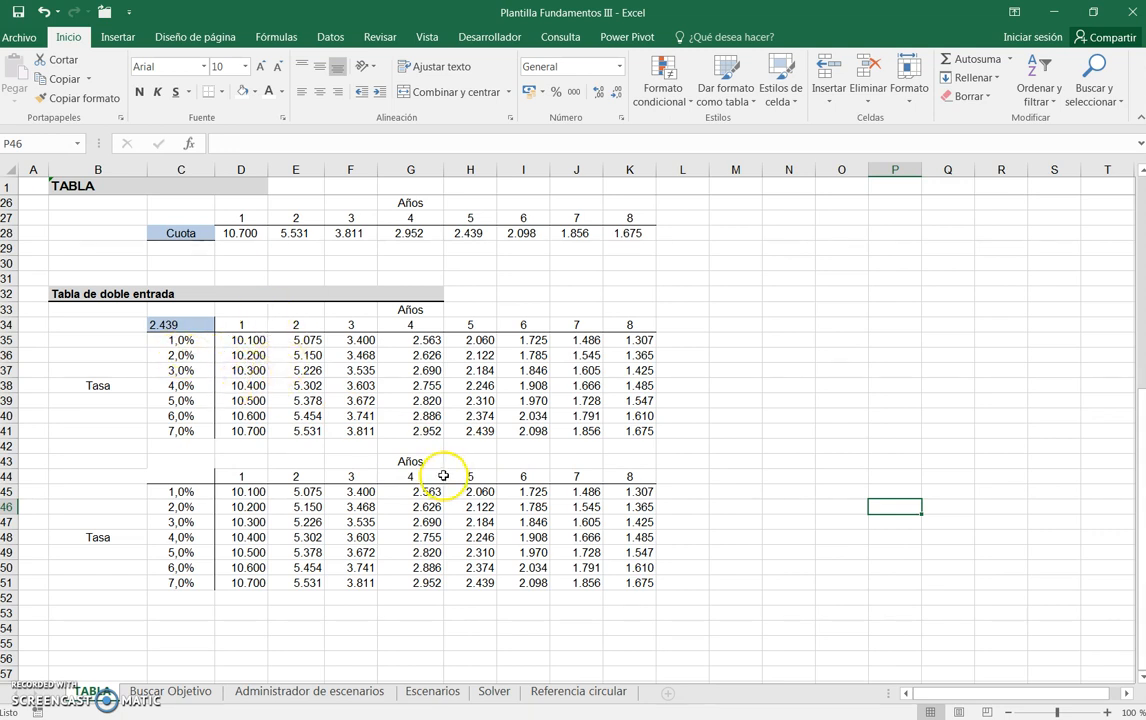
Compare the two double-entry tables and review the vertical and horizontal tables on the sheet
{"action": "left_click_drag", "start_coordinate": [159, 325], "coordinate": [625, 440]}
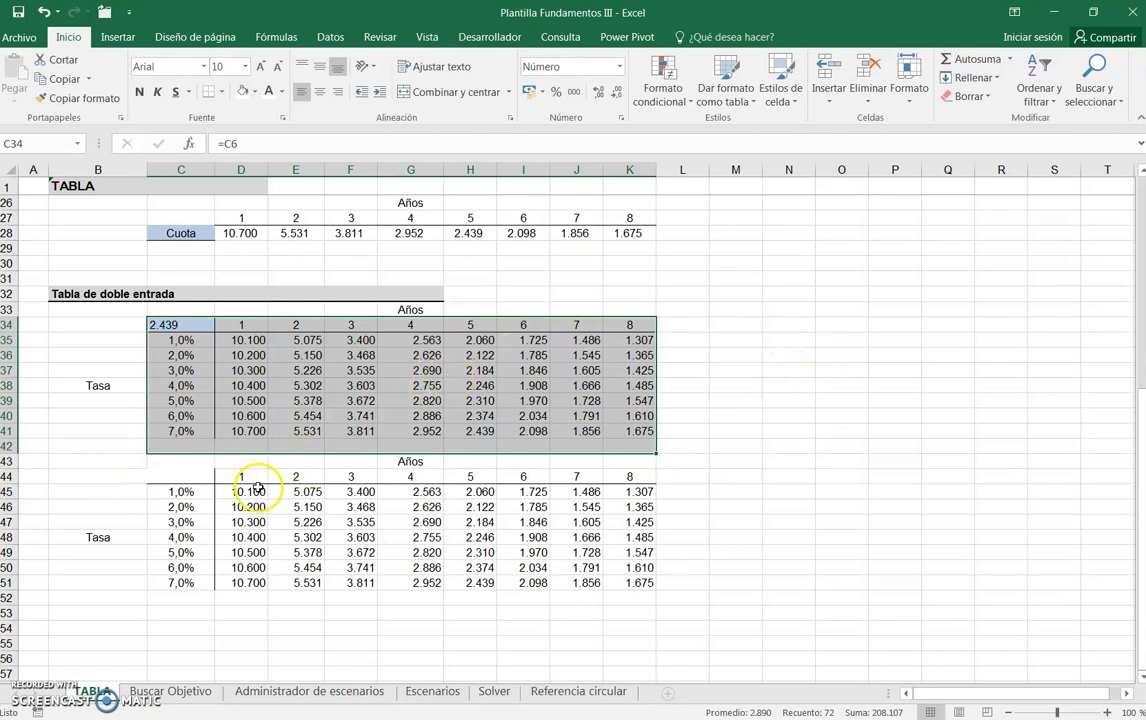
{"action": "left_click_drag", "start_coordinate": [110, 455], "coordinate": [631, 578]}
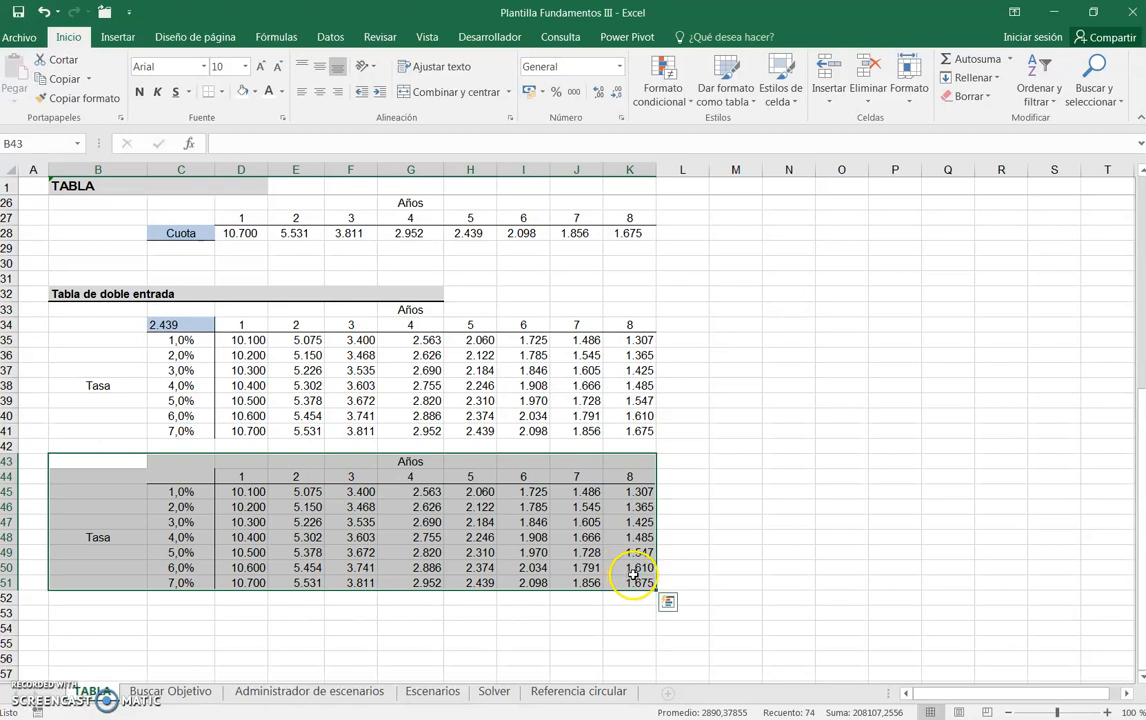
{"action": "left_click", "coordinate": [295, 508]}
{"action": "scroll", "coordinate": [290, 481], "scroll_direction": "up", "scroll_amount": 3}
{"action": "scroll", "coordinate": [290, 481], "scroll_direction": "up", "scroll_amount": 5}
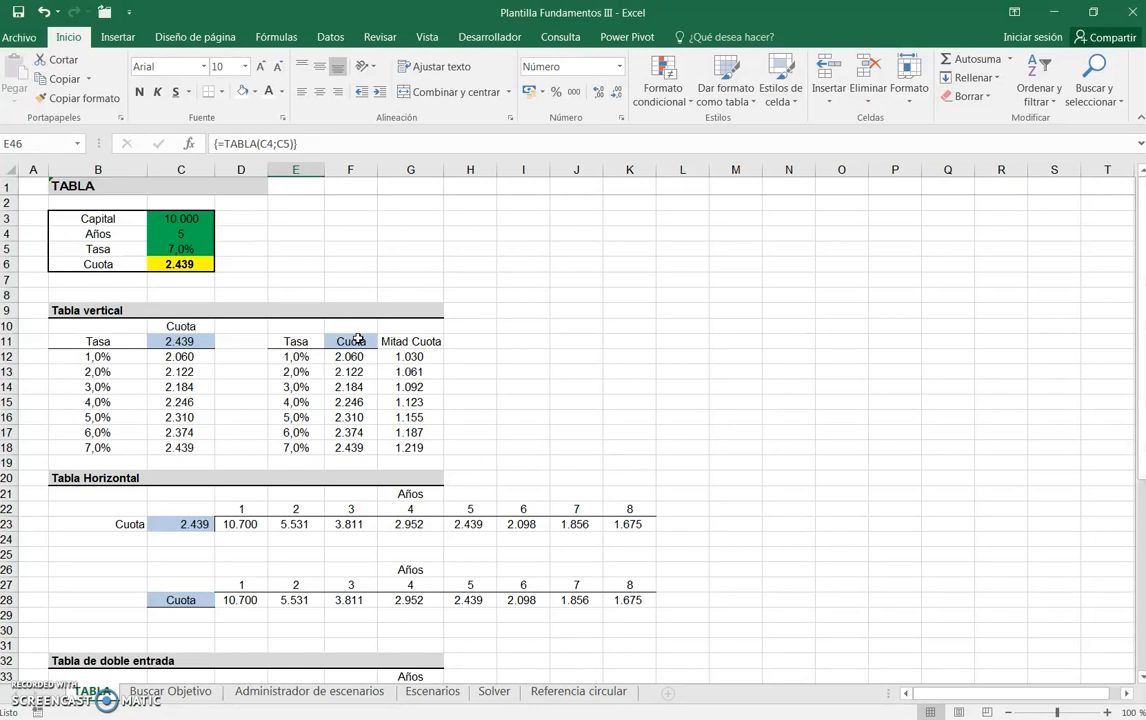
{"action": "scroll", "coordinate": [358, 340], "scroll_direction": "down", "scroll_amount": 6}
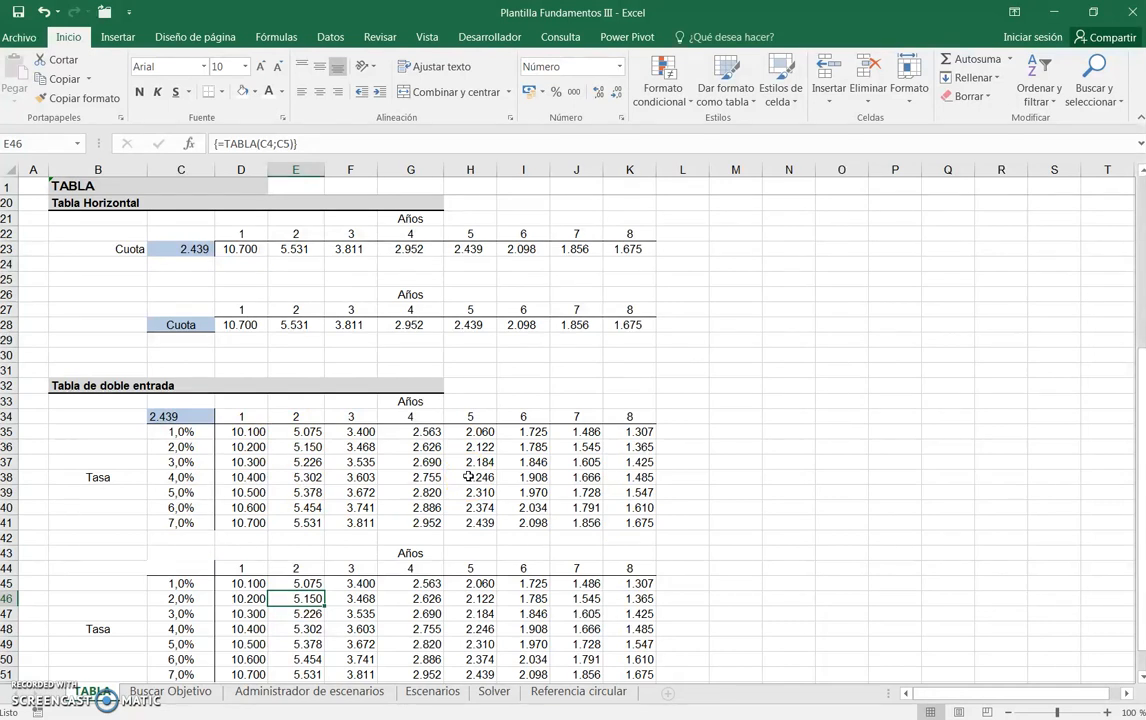
Examine the workbook's calculation options, including automatic calculation except for data tables, without changing the mode
{"action": "left_click", "coordinate": [289, 37]}
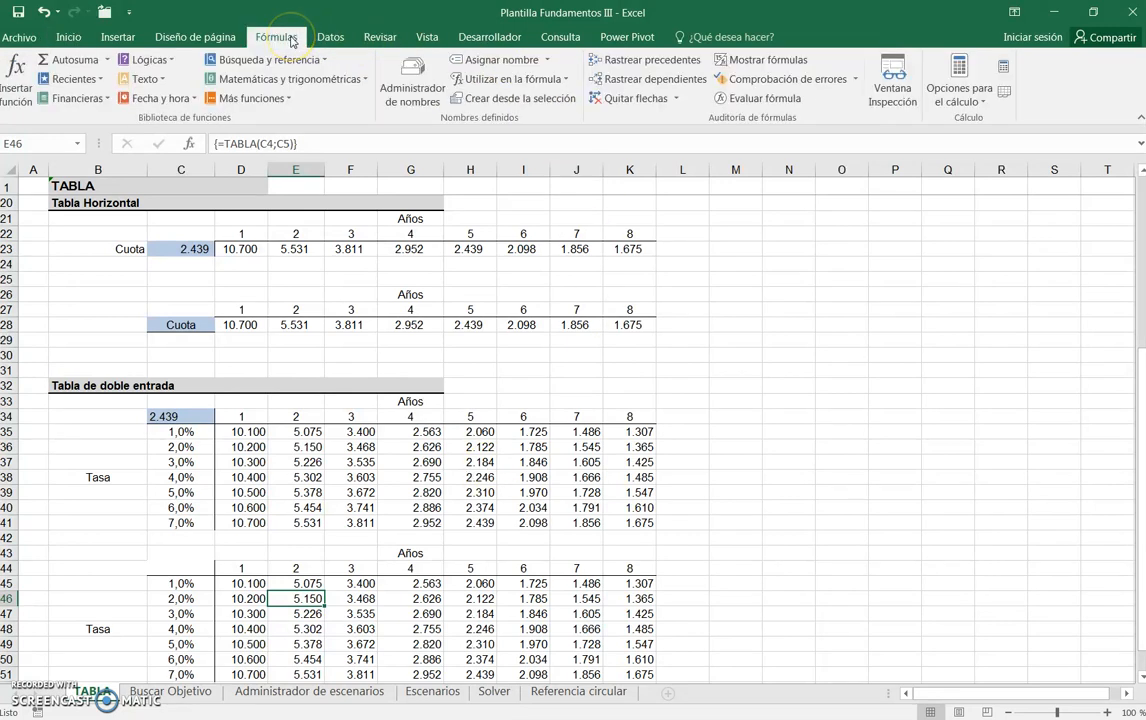
{"action": "left_click", "coordinate": [982, 100]}
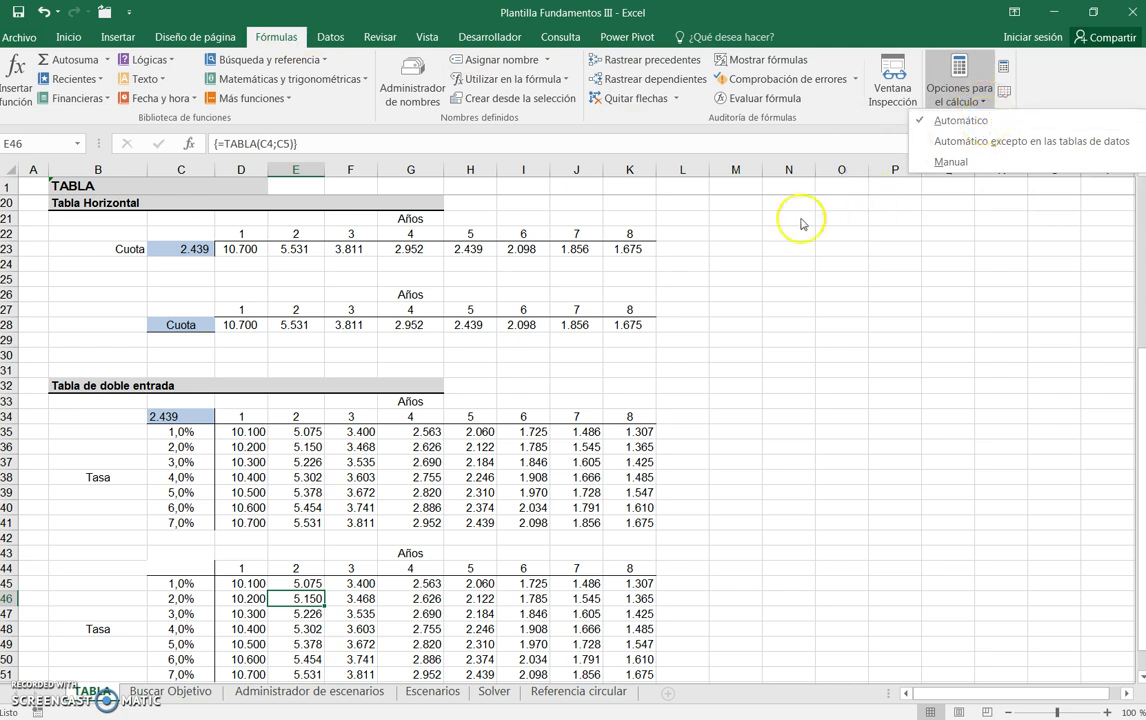
{"action": "left_click", "coordinate": [757, 241]}
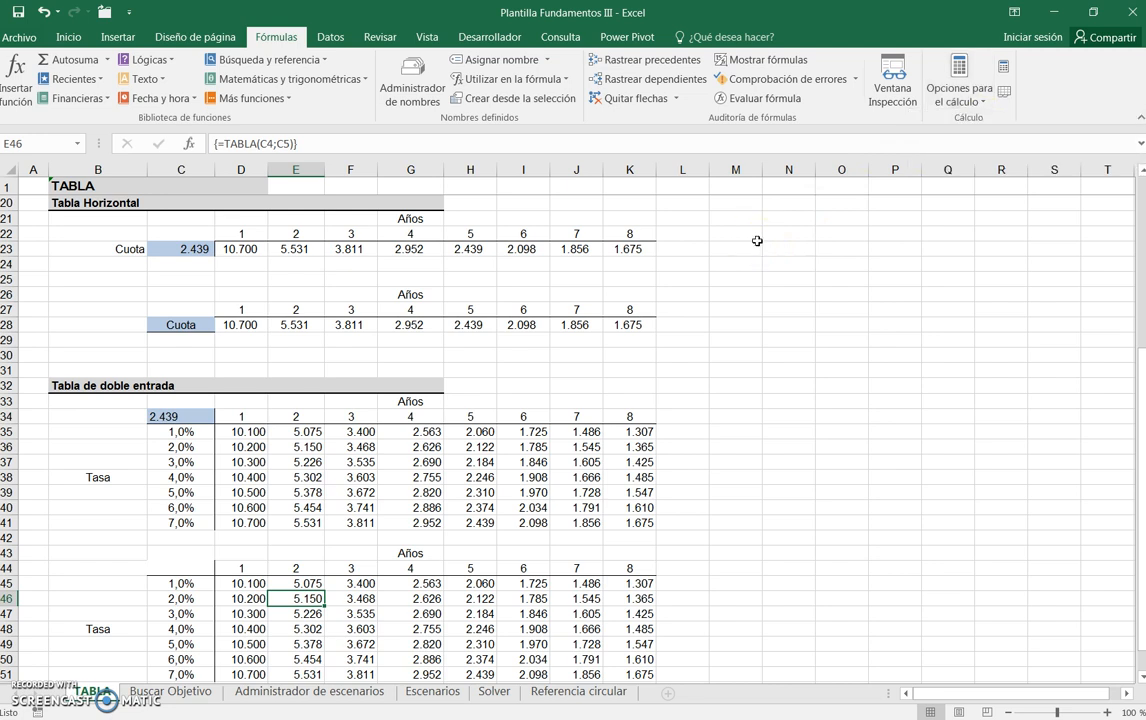
{"action": "scroll", "coordinate": [689, 317], "scroll_direction": "up", "scroll_amount": 6}
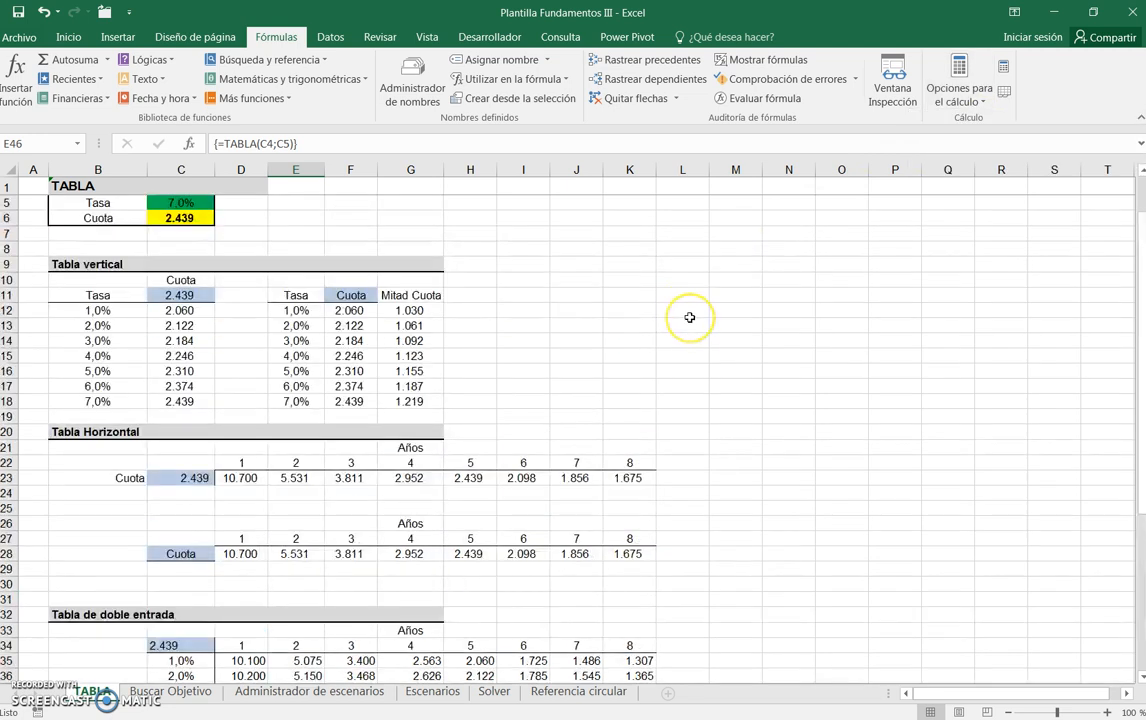